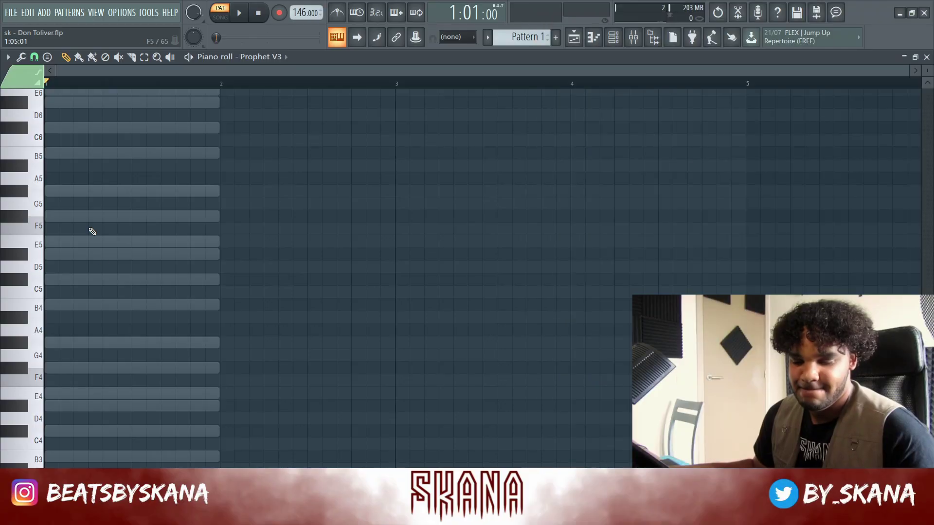
# Draw a one-bar chord of B4, E5, G#5 and C#6 in bar 1 and repeat it in bars 2 and 3
pyautogui.moveTo(63, 256); pyautogui.dragTo(63, 307)
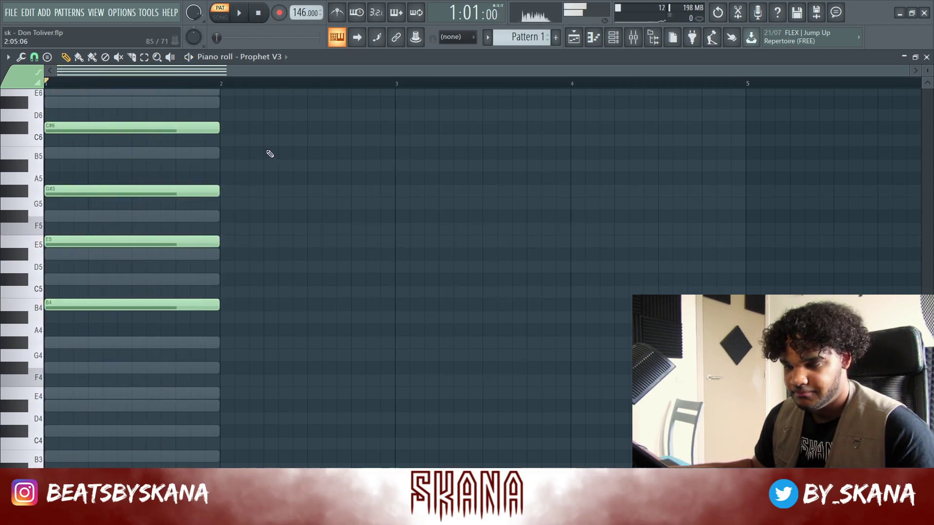
pyautogui.hotkey('ctrl', 'b')
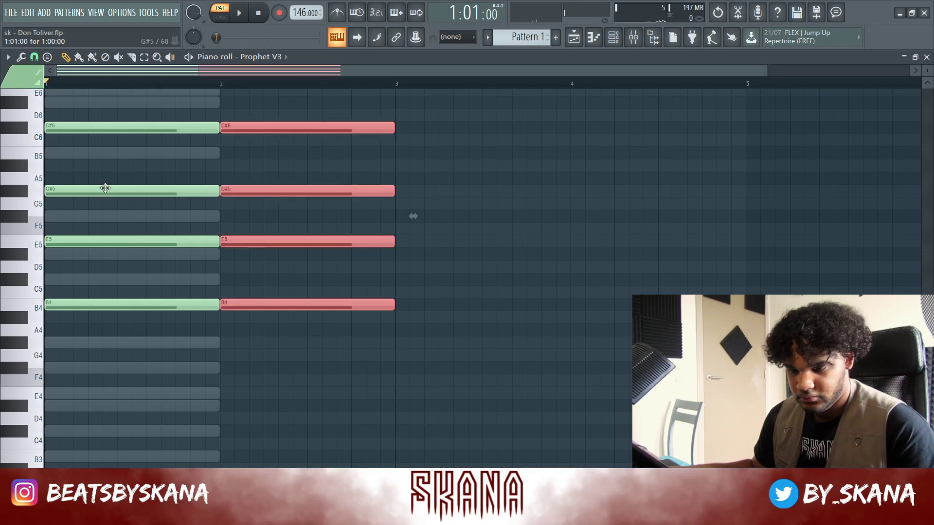
pyautogui.hotkey('ctrl', 'b')
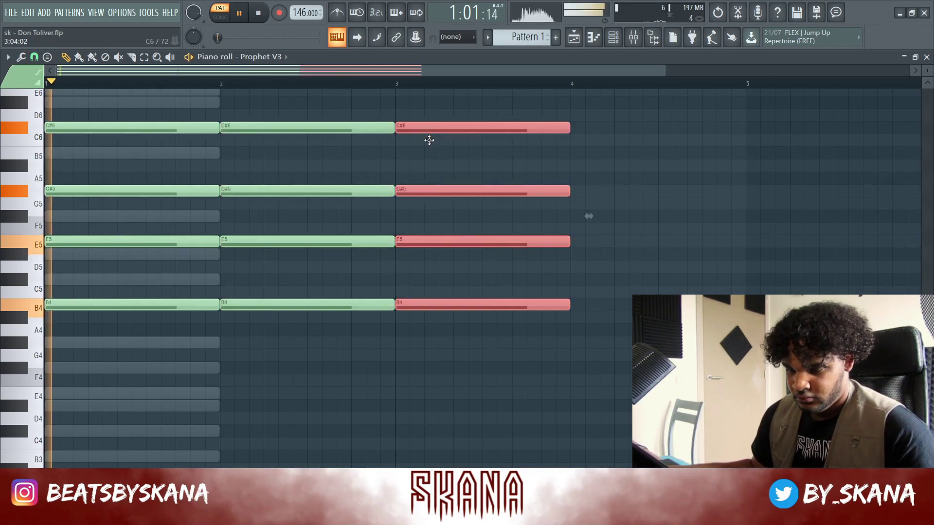
# Transpose the bar 3 chord down two semitones and lower its two bottom notes further to G#4 and C#5
pyautogui.hotkey('shift', 'Down')
pyautogui.hotkey('shift', 'Down')
pyautogui.hotkey('ctrl', 'd')
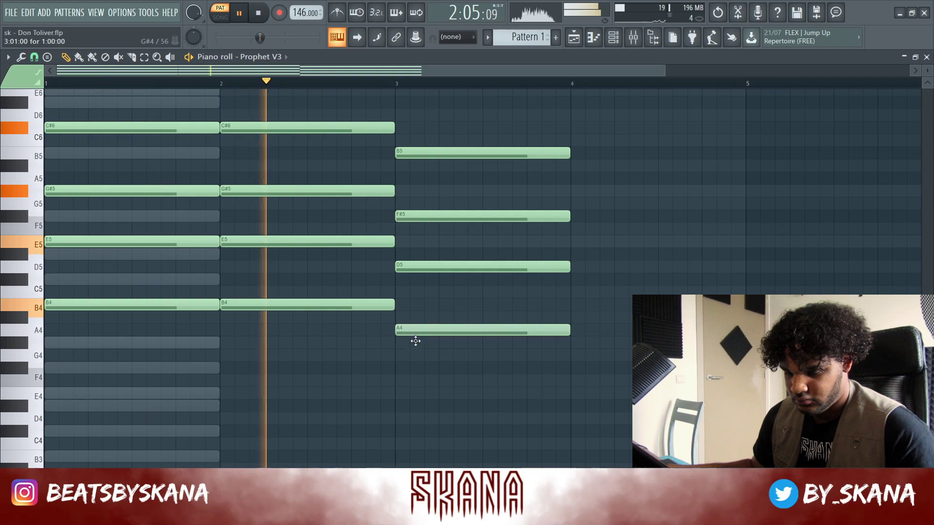
pyautogui.moveTo(415, 341); pyautogui.dragTo(416, 354)
pyautogui.moveTo(422, 272); pyautogui.dragTo(424, 287)
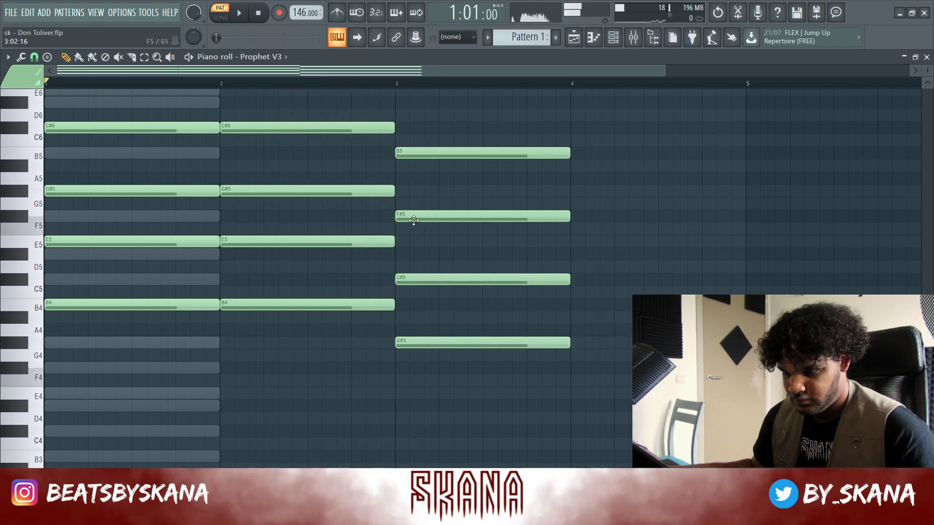
# Play the progression from the end of bar 2 and try raising the top note of the bar 3 chord
pyautogui.click(368, 85)
pyautogui.press('space')
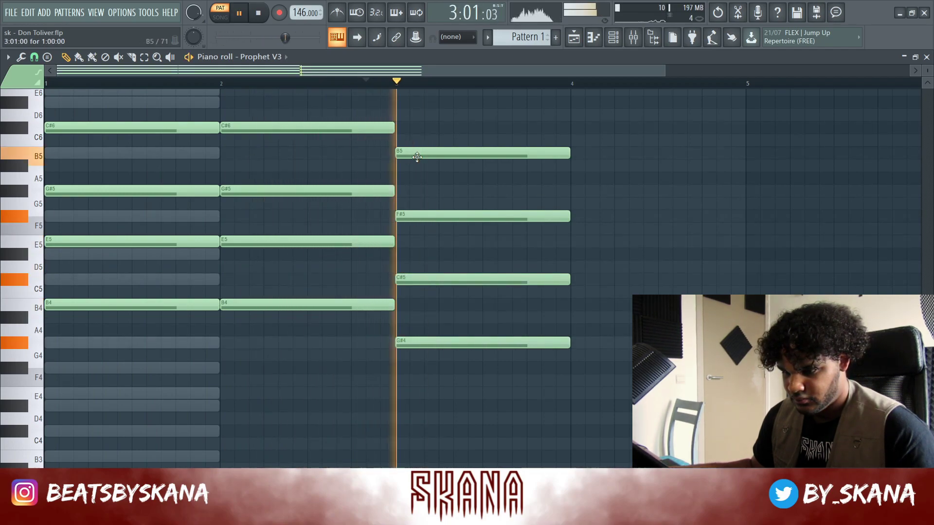
pyautogui.moveTo(418, 155)
pyautogui.mouseDown()
pyautogui.moveTo(424, 191)
pyautogui.moveTo(424, 145)
pyautogui.mouseUp()
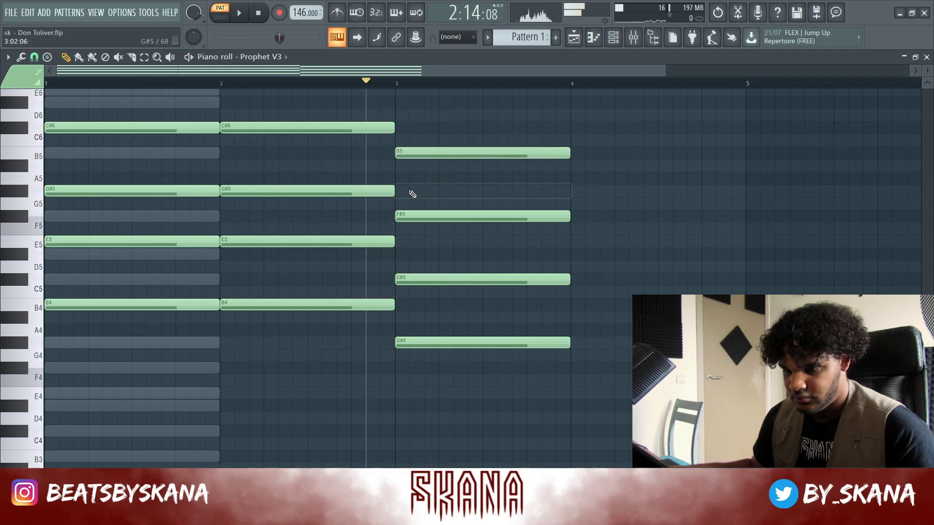
# Raise the top notes to D#6 in bars 1 and 2 and to C#6 in bar 3, and lower bar 3's F#5 to E5
pyautogui.moveTo(274, 133); pyautogui.dragTo(185, 128)
pyautogui.moveTo(131, 128); pyautogui.dragTo(133, 97)
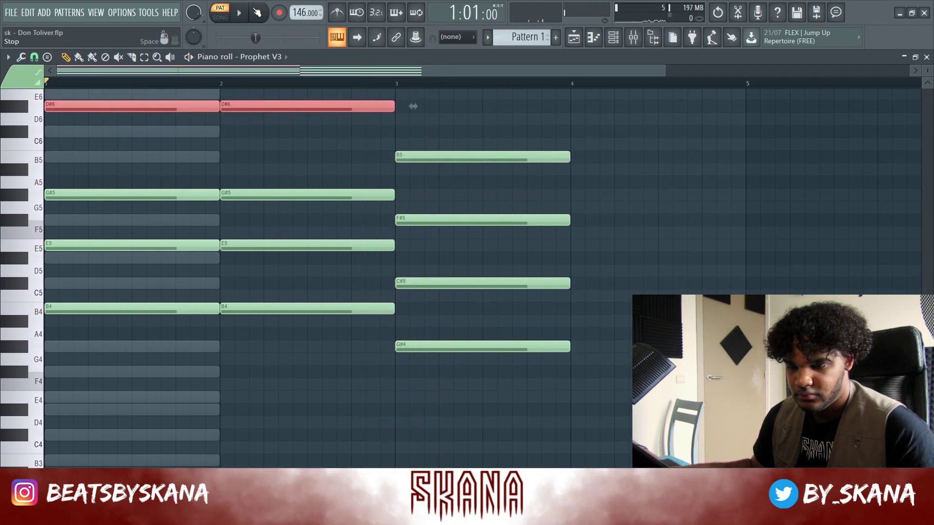
pyautogui.rightClick(401, 146)
pyautogui.moveTo(407, 154); pyautogui.dragTo(406, 125)
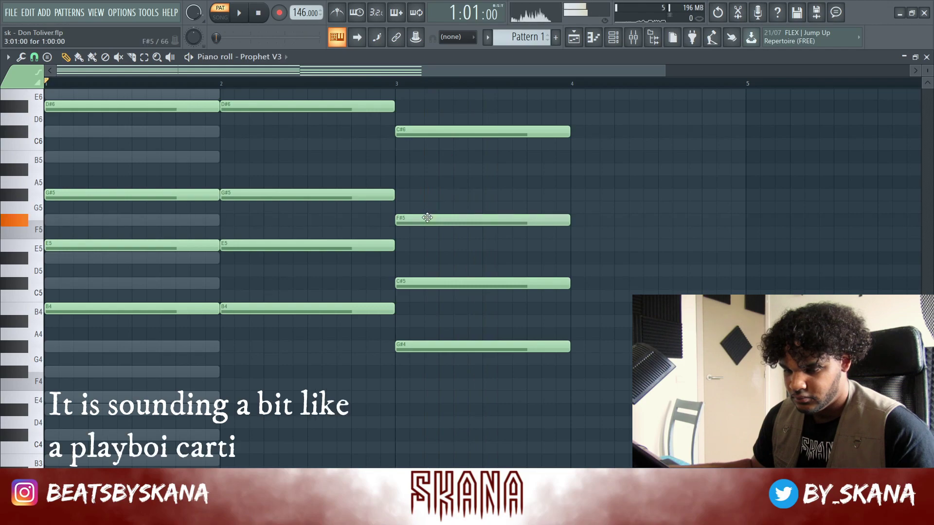
pyautogui.moveTo(427, 217); pyautogui.dragTo(413, 247)
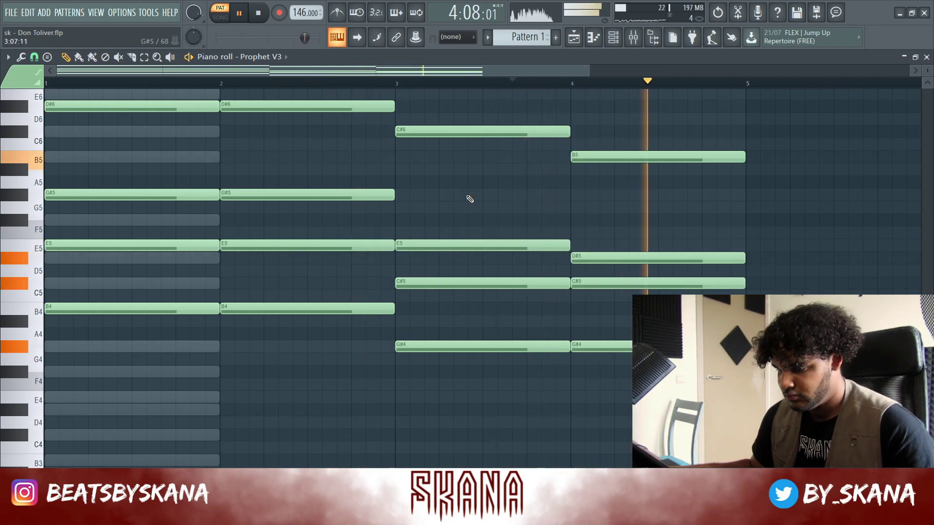
# Duplicate the four-bar progression into bars 5 to 8 and change the bar 4 chord to G#4, C#5, E5 and C#6
pyautogui.hotkey('ctrl', 'b')
pyautogui.keyDown('ctrl'); pyautogui.click(470, 199); pyautogui.keyUp('ctrl')
pyautogui.keyDown('ctrl'); pyautogui.rightClick(468, 197); pyautogui.keyUp('ctrl')
pyautogui.moveTo(412, 196); pyautogui.dragTo(400, 386)
pyautogui.rightClick(398, 362)
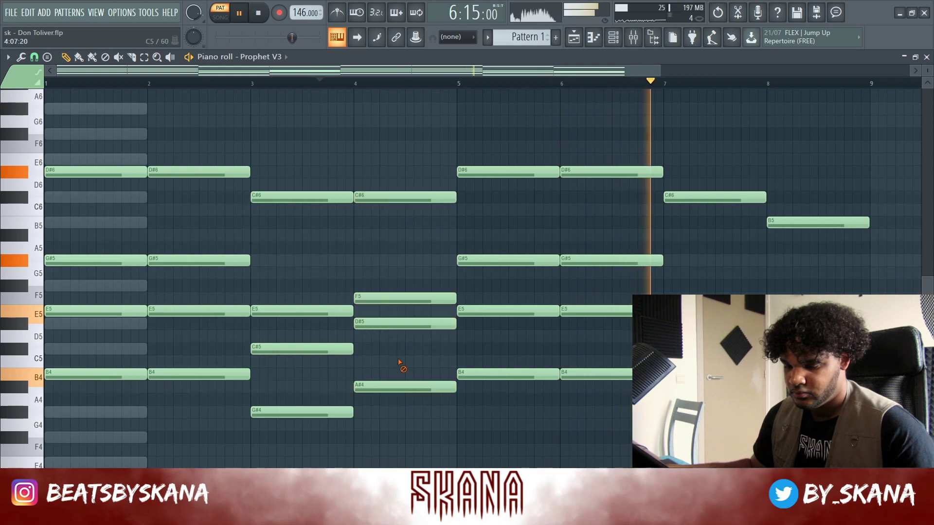
pyautogui.moveTo(389, 299); pyautogui.dragTo(386, 349)
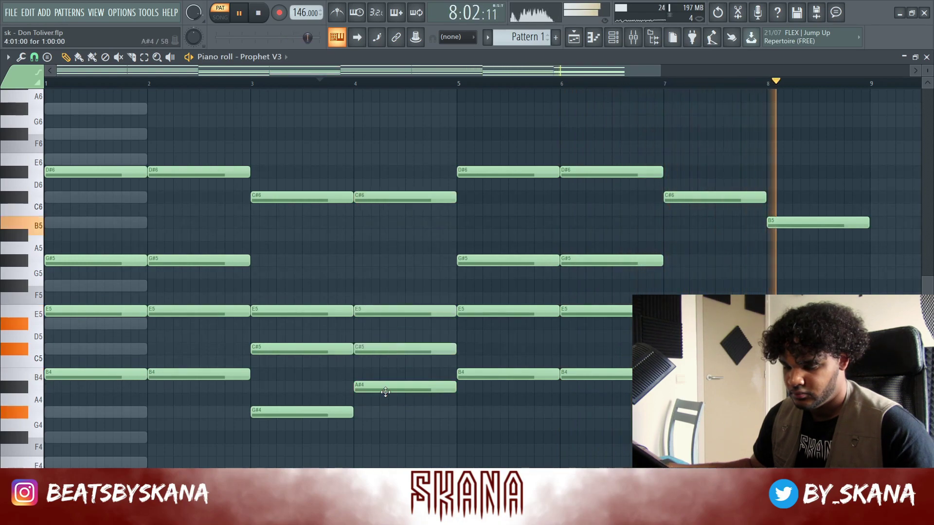
pyautogui.moveTo(395, 400)
pyautogui.mouseDown()
pyautogui.moveTo(396, 425)
pyautogui.moveTo(392, 408)
pyautogui.mouseUp()
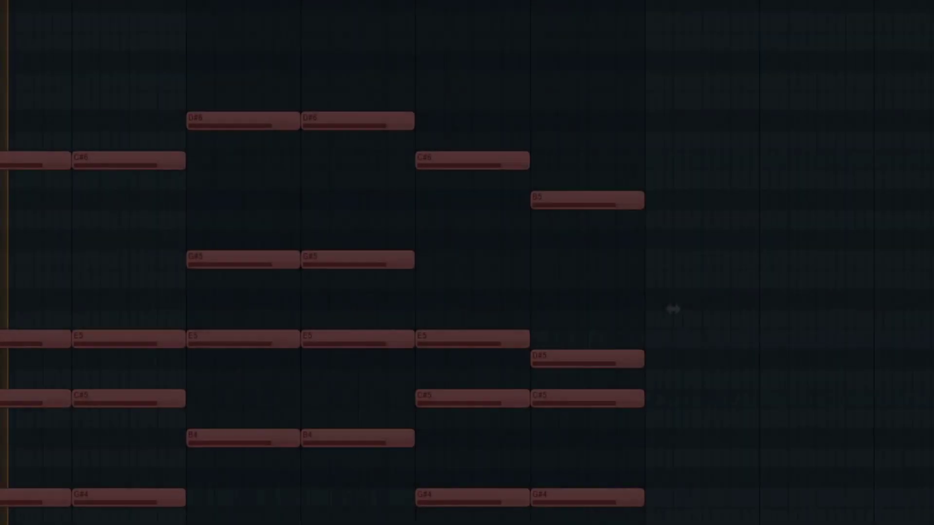
# Randomize the velocity levels of all selected notes and strum their start times slightly with Preserve end enabled
pyautogui.hotkey('alt', 'r')
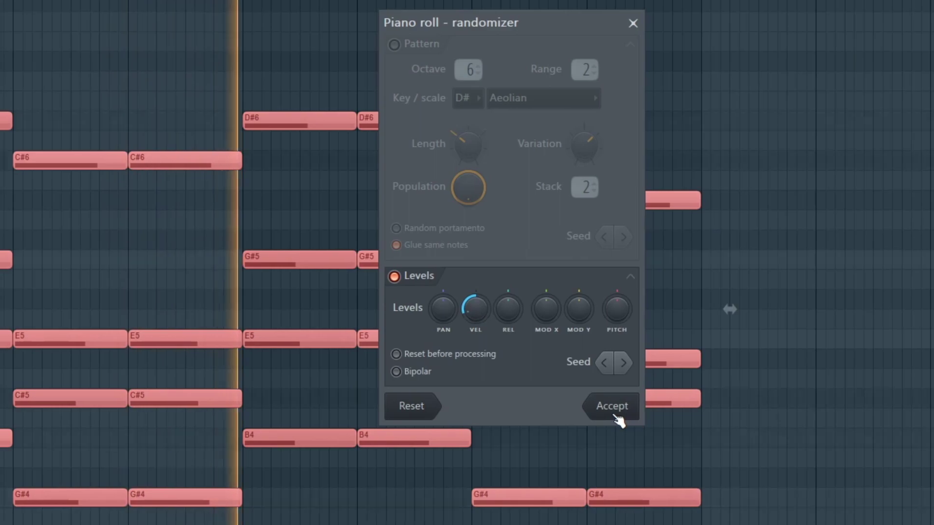
pyautogui.click(587, 412)
pyautogui.hotkey('alt', 's')
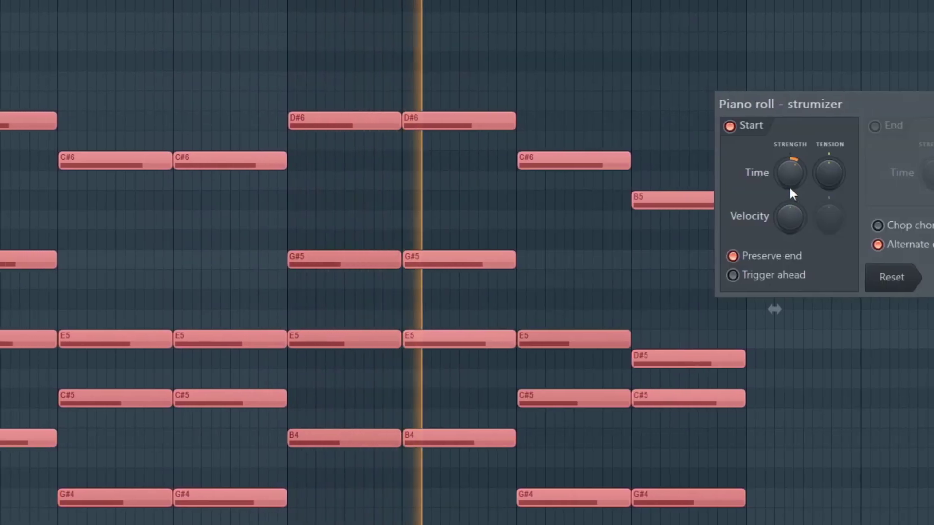
pyautogui.press('Return')
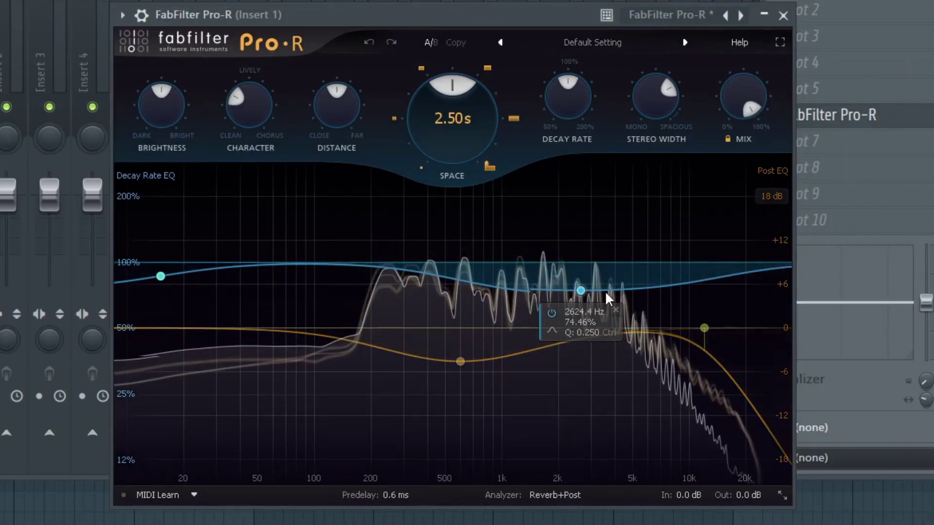
# Set Pro-R's upper decay band to 8590.2 Hz at 61.93%, Decay Rate to 77%, Space to 3.55 s and Character to 54.23%, increase Distance and adjust Brightness
pyautogui.moveTo(580, 290); pyautogui.dragTo(680, 305)
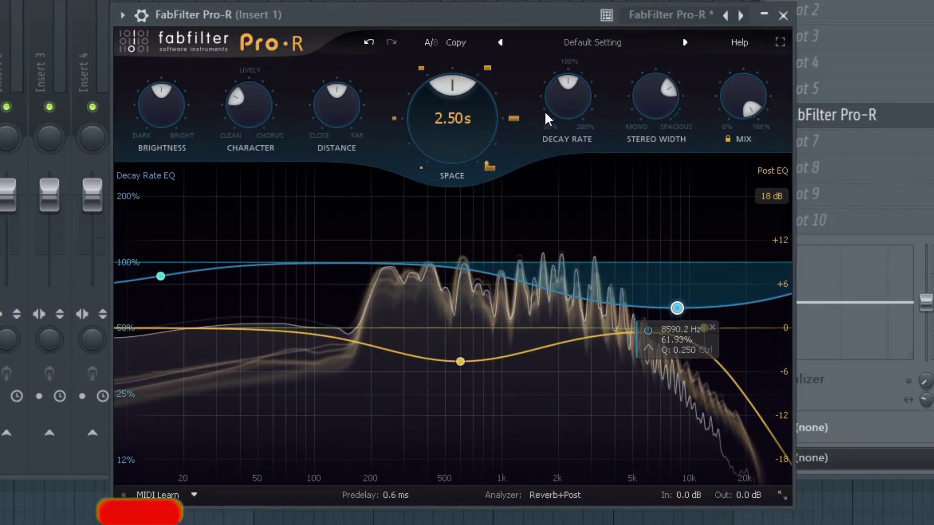
pyautogui.moveTo(544, 110); pyautogui.dragTo(555, 123)
pyautogui.moveTo(456, 135); pyautogui.dragTo(451, 103)
pyautogui.moveTo(324, 119); pyautogui.dragTo(327, 95)
pyautogui.moveTo(236, 106); pyautogui.dragTo(236, 78)
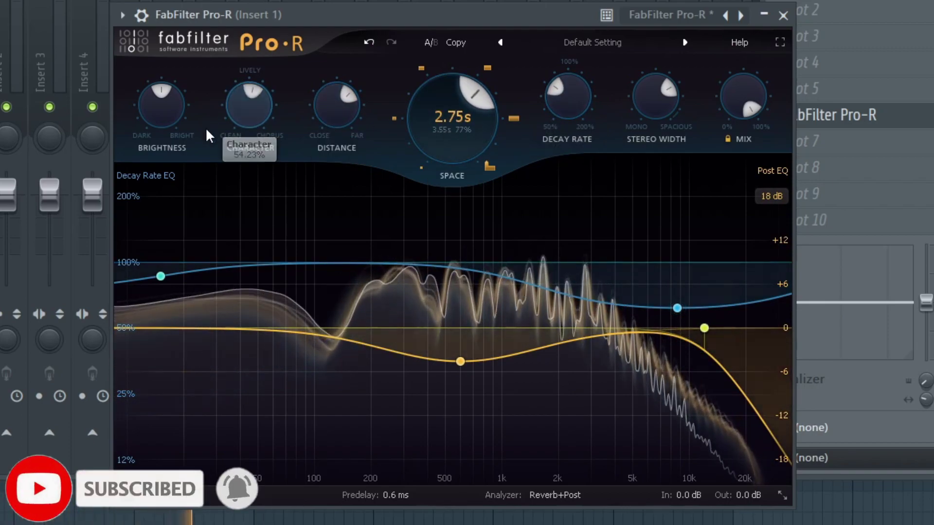
pyautogui.moveTo(156, 107); pyautogui.dragTo(160, 173)
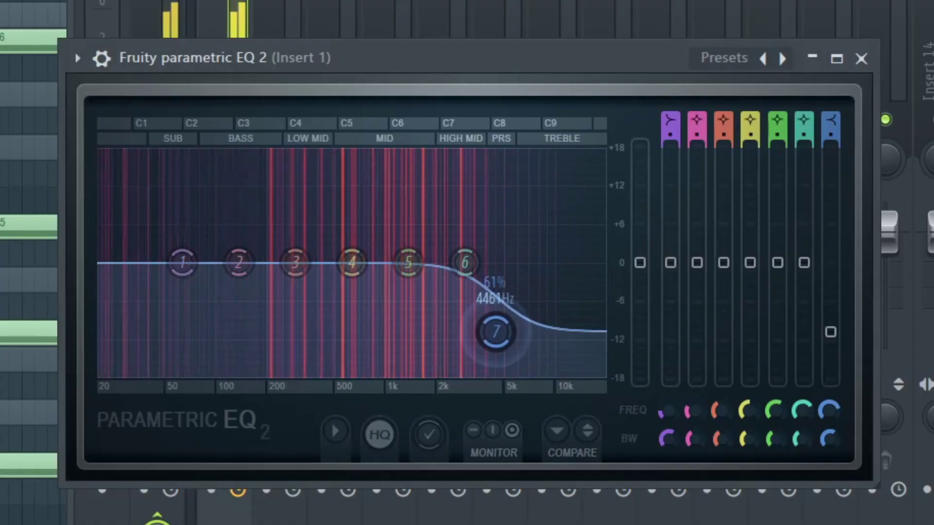
# Equalize Insert 1 with a low cut on band 1, a dip around 1.7 kHz on band 5 and lowered highs on band 7
pyautogui.moveTo(500, 340); pyautogui.dragTo(532, 350)
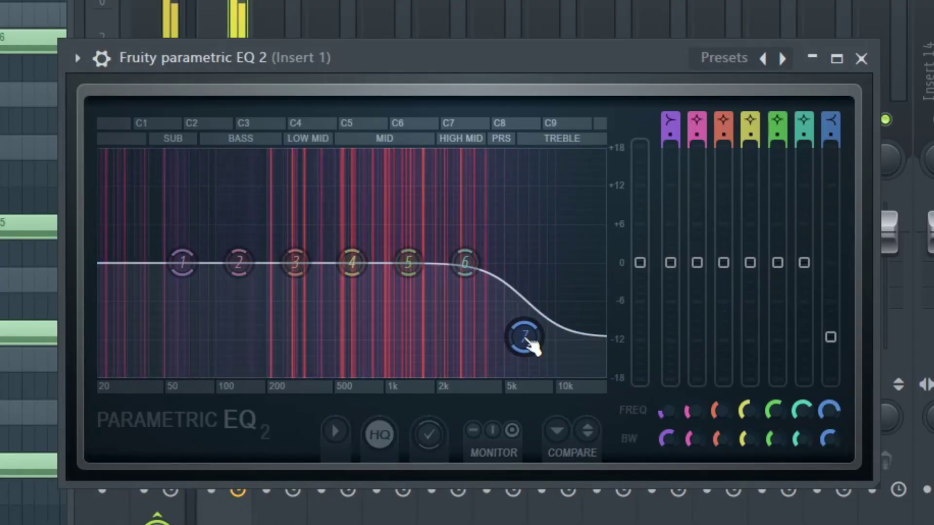
pyautogui.moveTo(182, 265); pyautogui.dragTo(232, 344)
pyautogui.moveTo(239, 262); pyautogui.dragTo(119, 298)
pyautogui.moveTo(220, 360)
pyautogui.mouseDown()
pyautogui.moveTo(188, 365)
pyautogui.moveTo(219, 375)
pyautogui.mouseUp()
pyautogui.moveTo(407, 265); pyautogui.dragTo(436, 295)
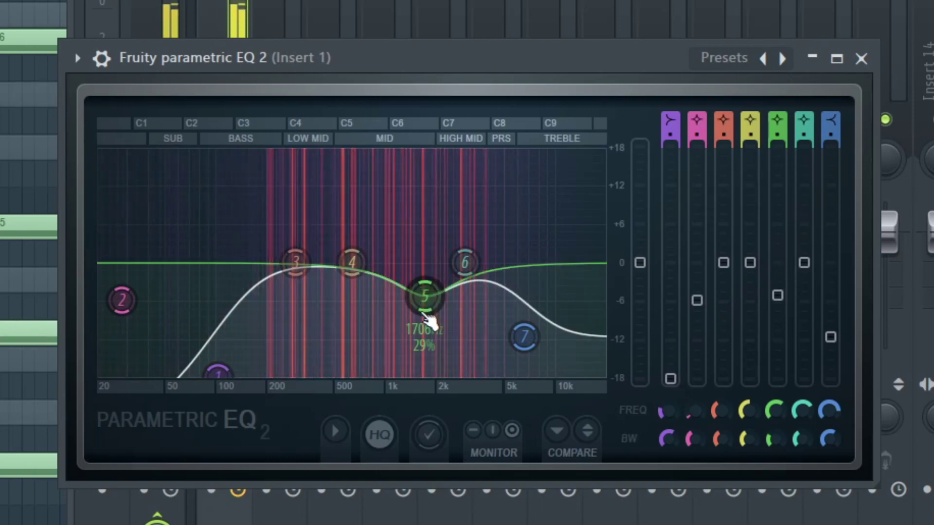
pyautogui.moveTo(524, 337); pyautogui.dragTo(543, 334)
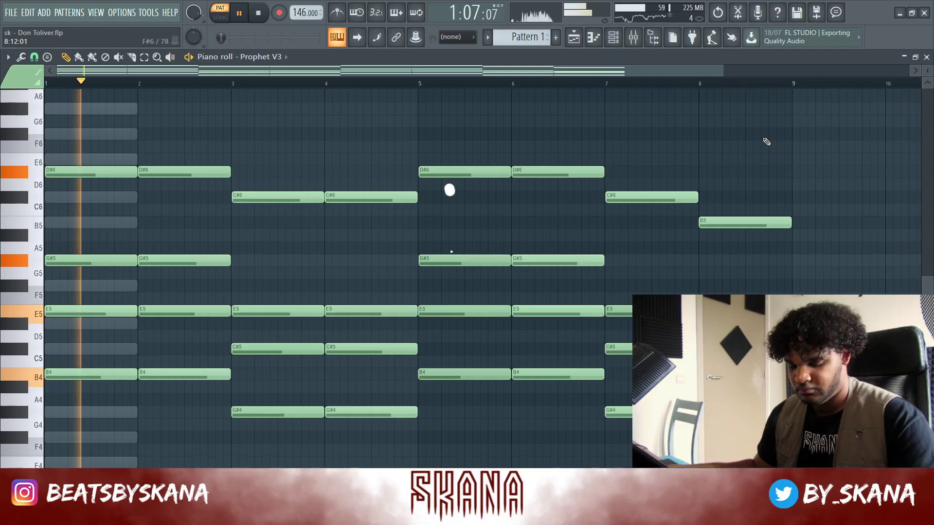
pyautogui.hotkey('alt', 'y')
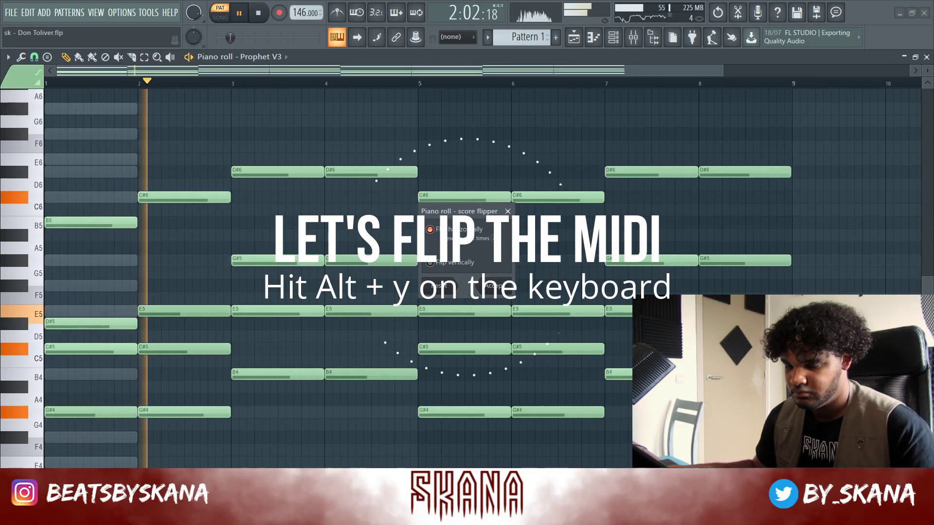
pyautogui.click(431, 262)
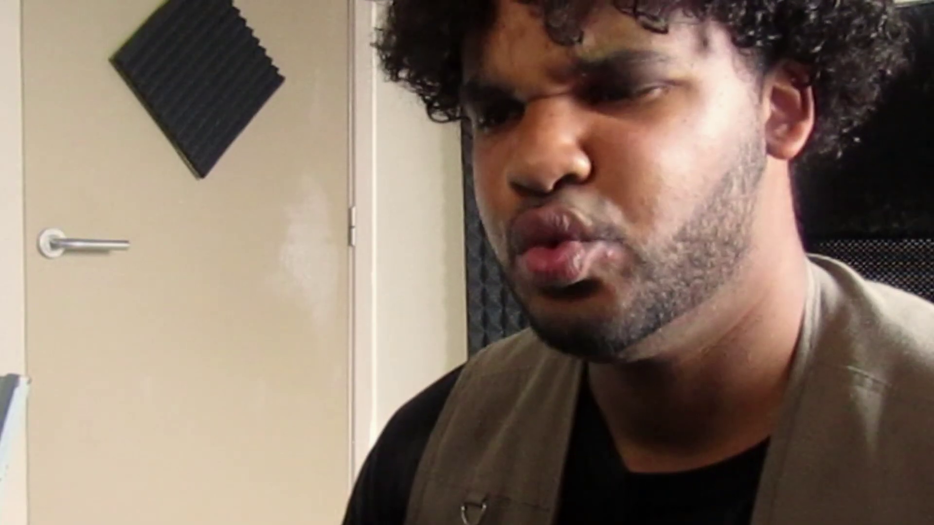
pyautogui.press('space')
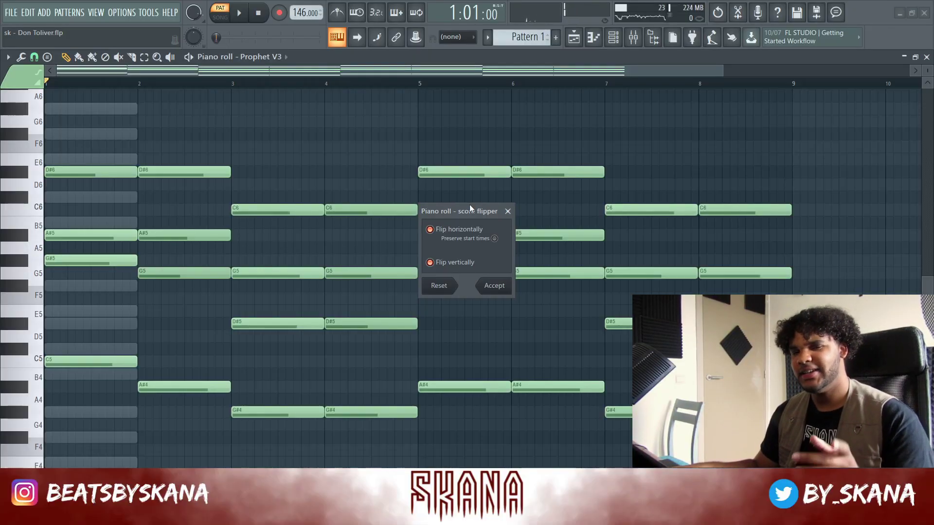
pyautogui.click(508, 212)
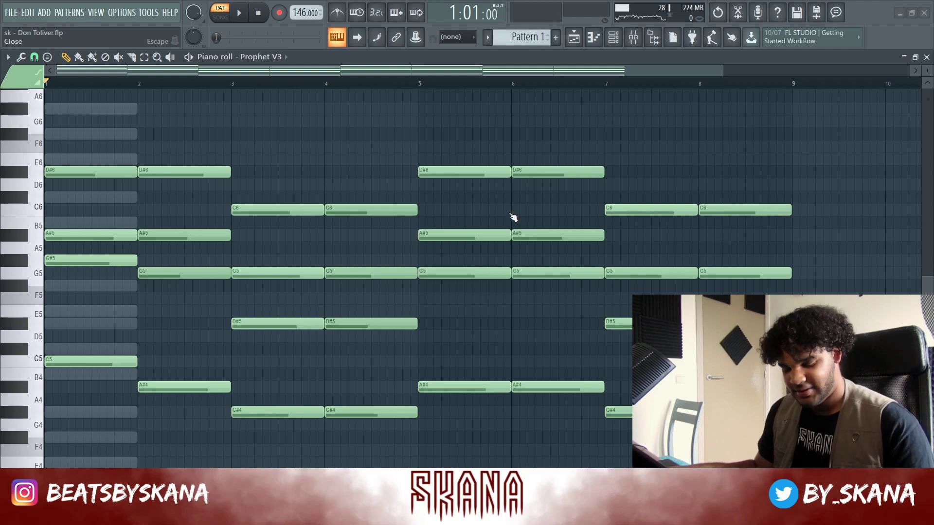
# Flip the chord progression both horizontally and vertically with the score flipper
pyautogui.hotkey('alt', 'y')
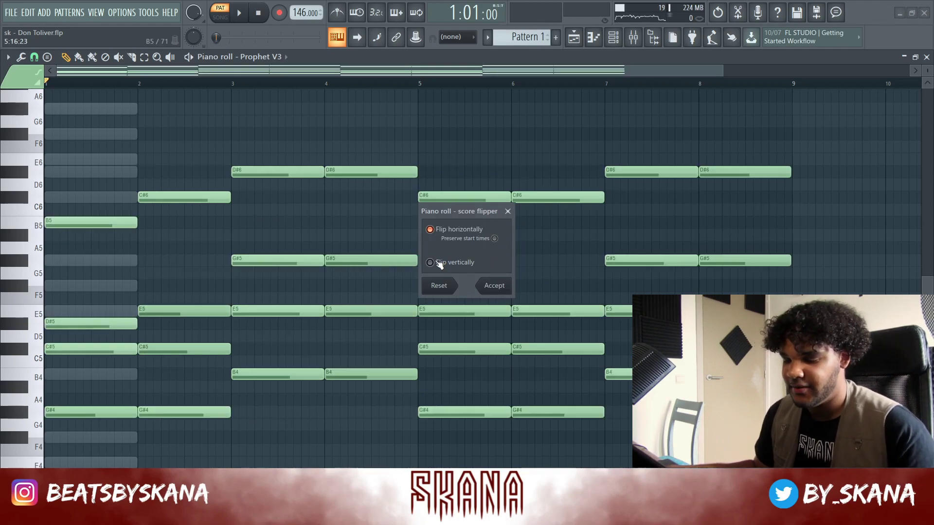
pyautogui.click(439, 264)
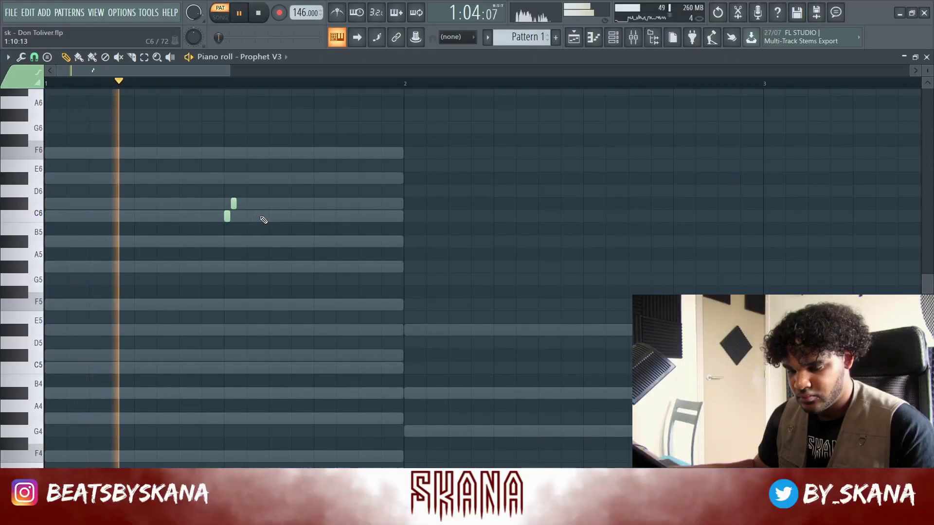
# Add a short C6 after the two-note motif in bar 1 and raise the motif's C#6 to D#6
pyautogui.click(272, 215)
pyautogui.press('space')
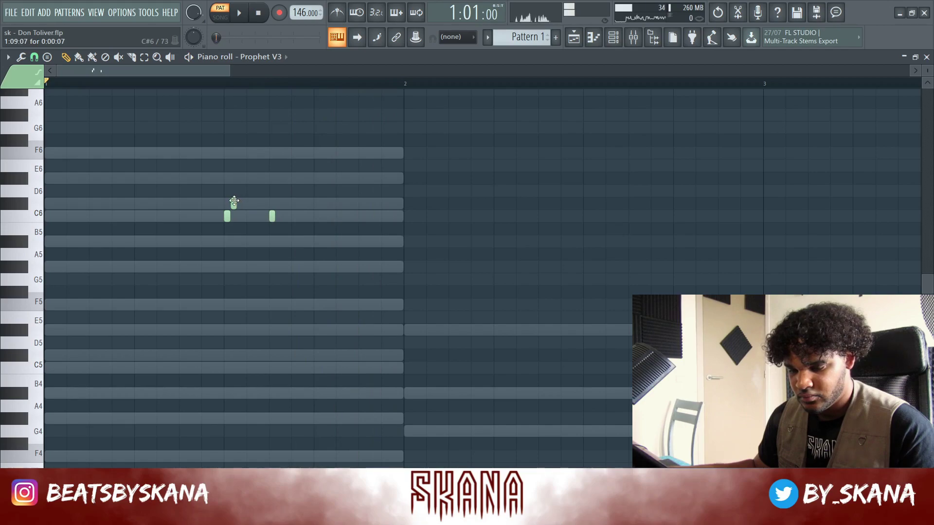
pyautogui.press('space')
pyautogui.rightClick(272, 216)
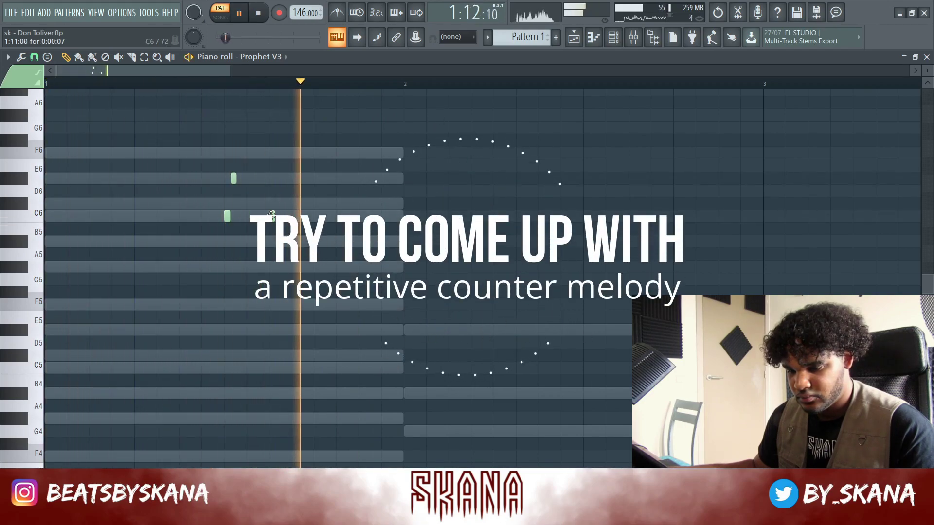
# Repeat the three-note counter-melody motif in bar 2 and play it back
pyautogui.scroll(-3, 296, 156)
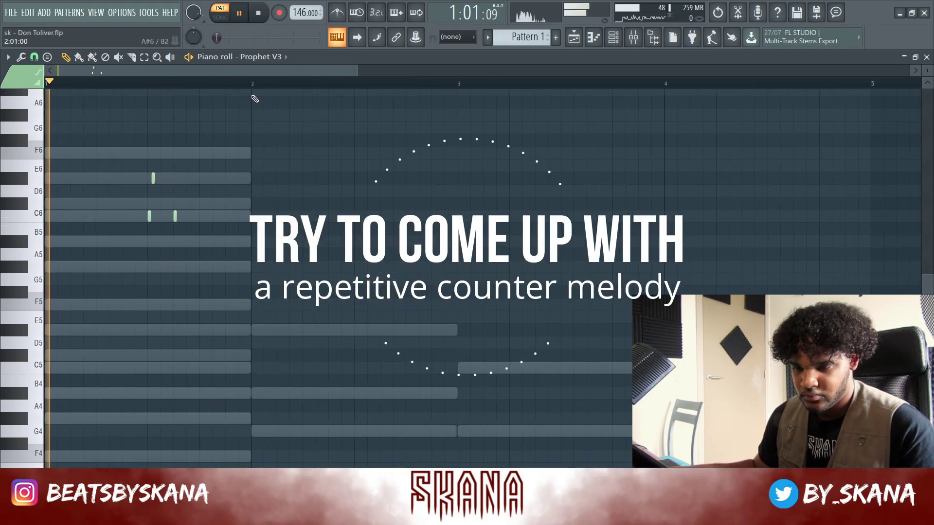
pyautogui.press('space')
pyautogui.hotkey('ctrl', 'b')
pyautogui.hotkey('ctrl', 'd')
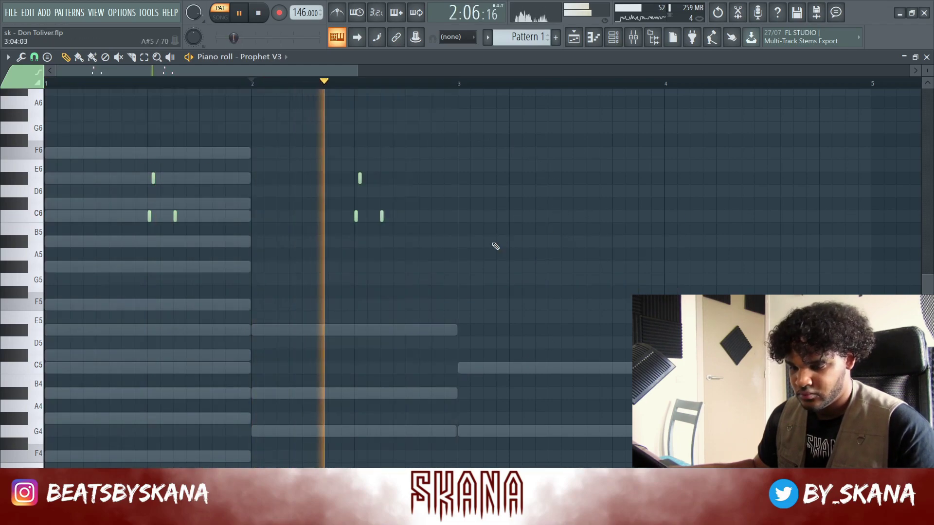
pyautogui.press('space')
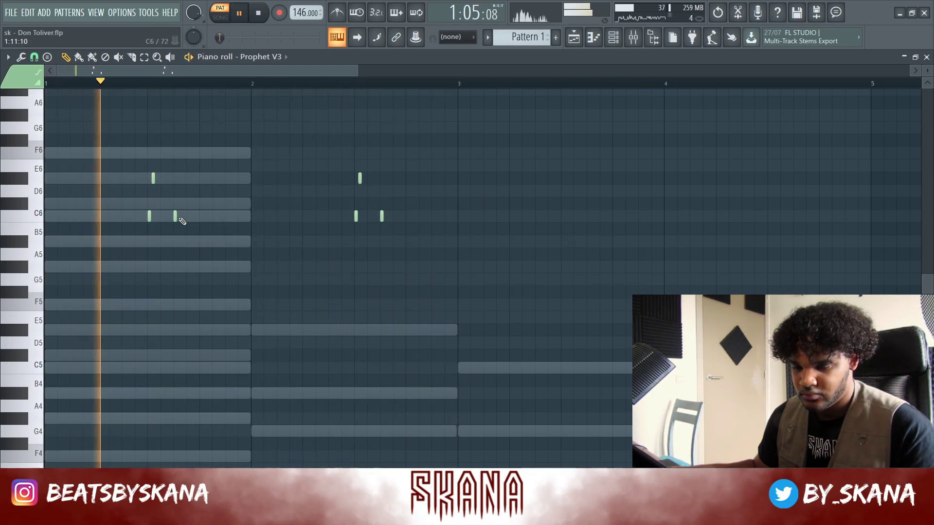
# Delete the three copied motif notes from bar 2
pyautogui.rightClick(381, 216)
pyautogui.rightClick(356, 216)
pyautogui.rightClick(361, 174)
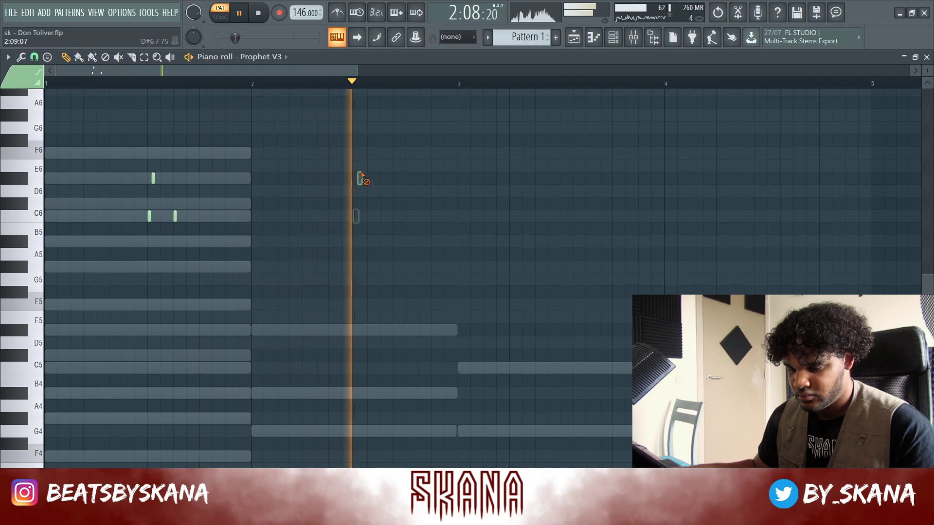
# Duplicate the two-bar counter-melody phrase from bars 1 and 2 into bars 3 and 4
pyautogui.moveTo(458, 88); pyautogui.dragTo(46, 85)
pyautogui.hotkey('ctrl', 'b')
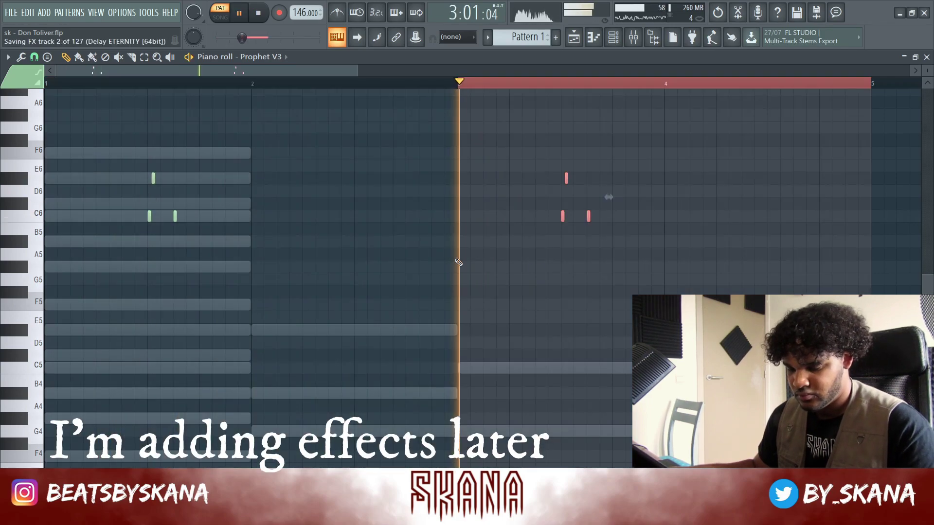
# Extend the counter melody over bars 5 to 8, with its upper note on D#6 in bar 5 and C#6 in bars 3 and 7
pyautogui.hotkey('ctrl', 'd')
pyautogui.scroll(-1, 294, 111)
pyautogui.click(266, 21)
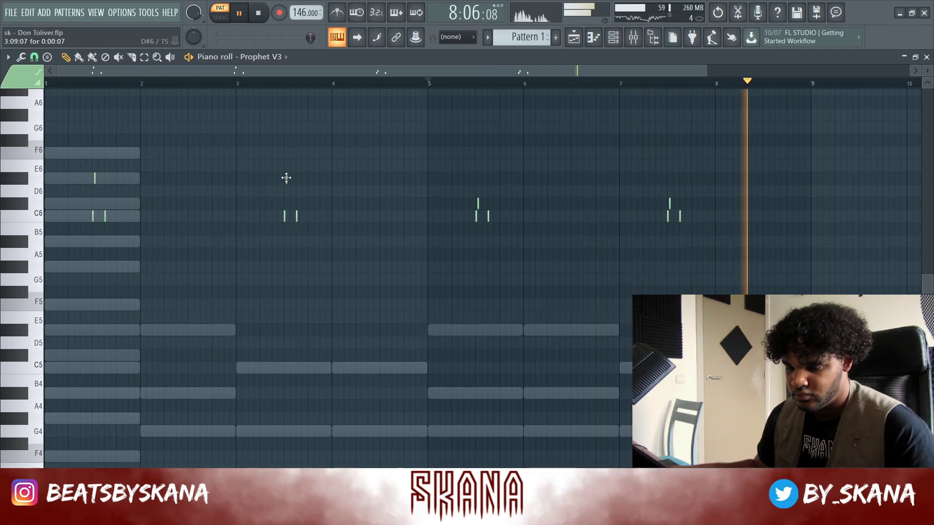
pyautogui.moveTo(288, 203); pyautogui.dragTo(288, 205)
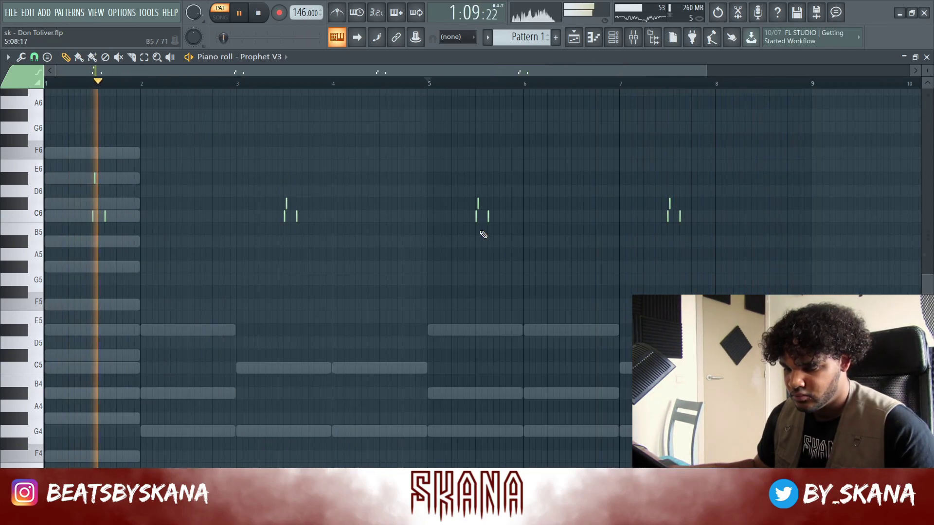
pyautogui.moveTo(478, 206); pyautogui.dragTo(478, 179)
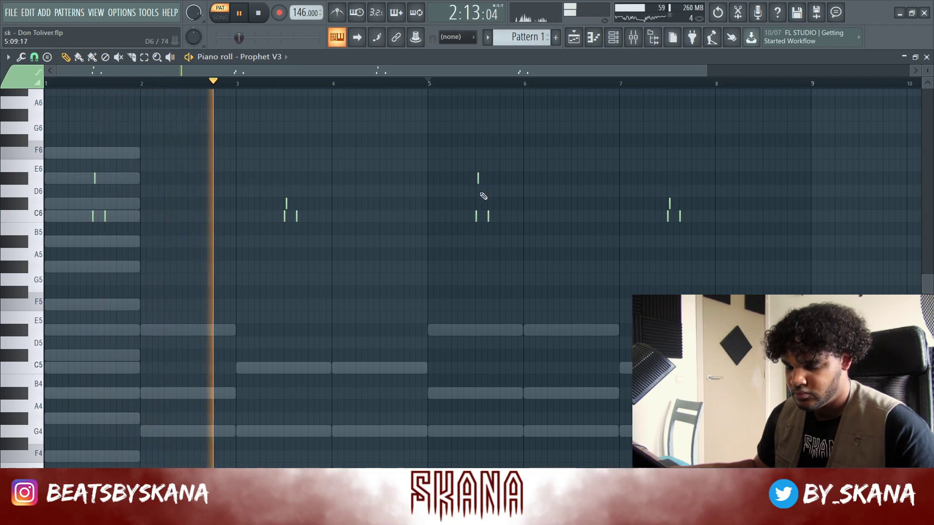
# Add a Purity channel to the project and load the Synth Sitar preset from Fast Synth
pyautogui.click(613, 38)
pyautogui.click(261, 224)
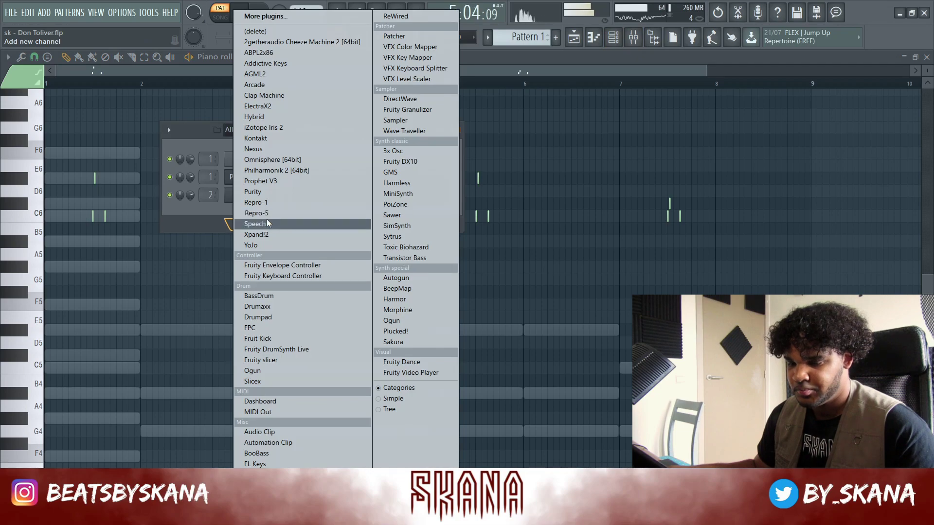
pyautogui.click(263, 190)
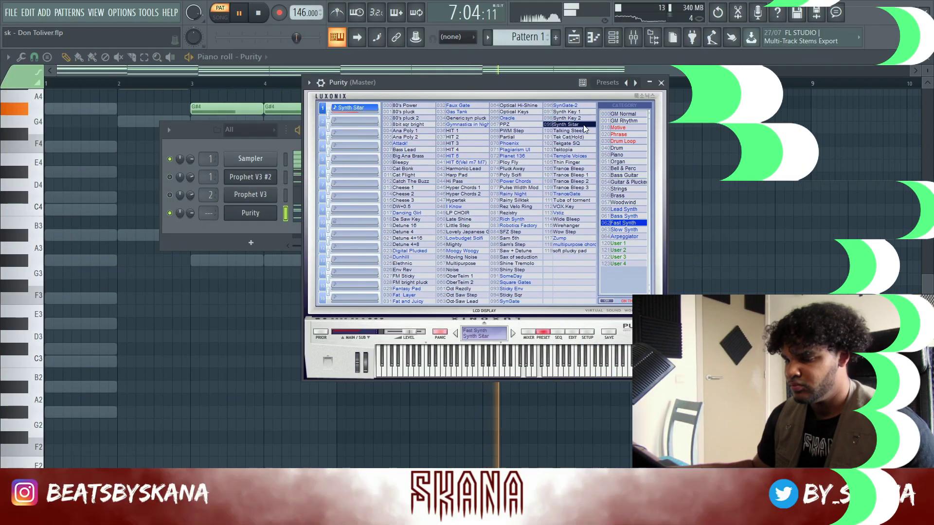
# Unmute the Prophet V3 #2 channel and route Purity to mixer insert 3
pyautogui.click(169, 177)
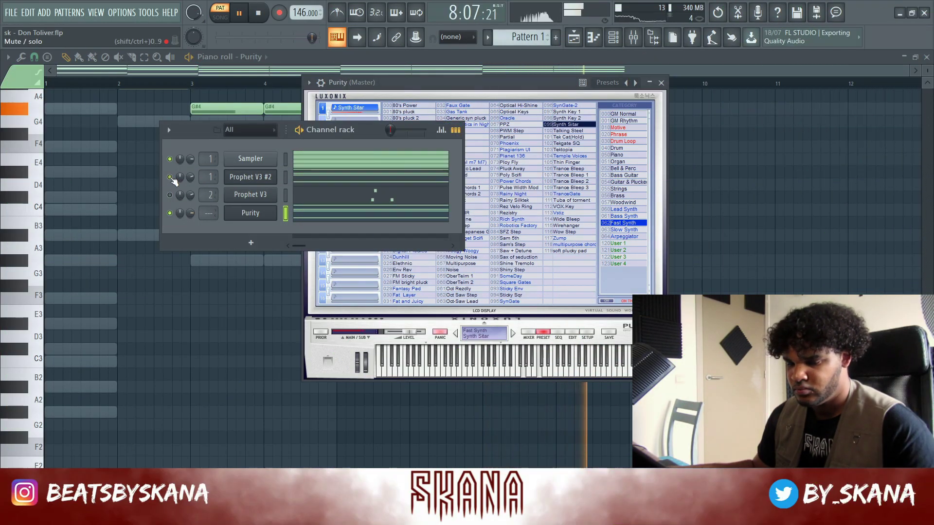
pyautogui.moveTo(209, 213); pyautogui.dragTo(209, 208)
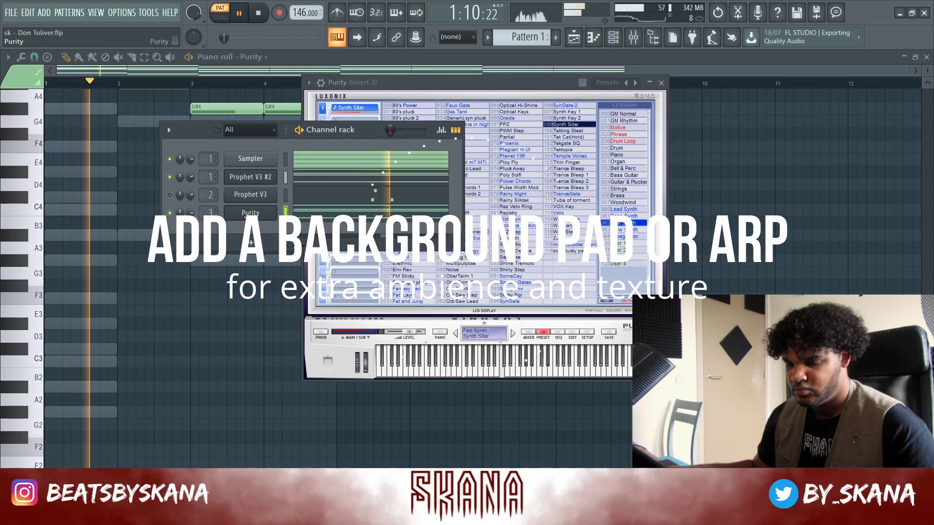
pyautogui.click(634, 38)
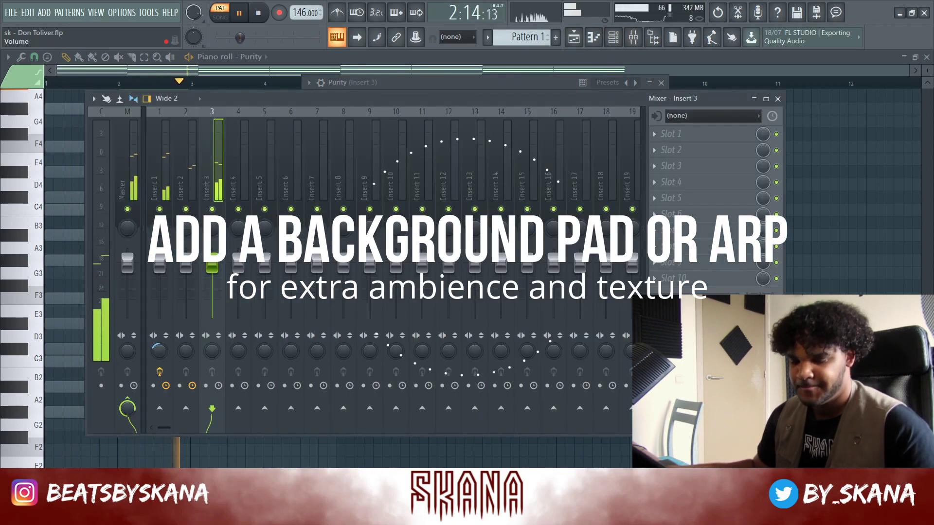
pyautogui.click(446, 84)
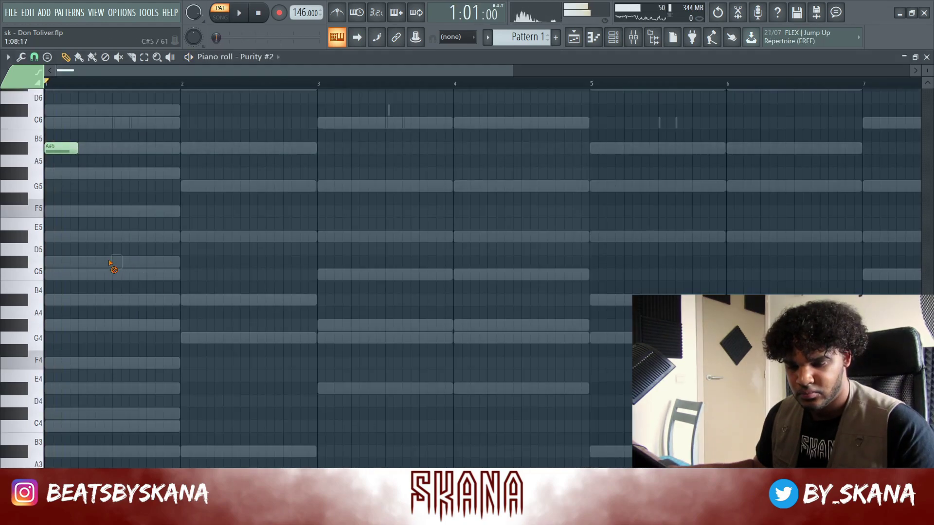
# Add G#5 and G5 after the opening A#5 in bar 1 of the Purity #2 lead
pyautogui.click(97, 175)
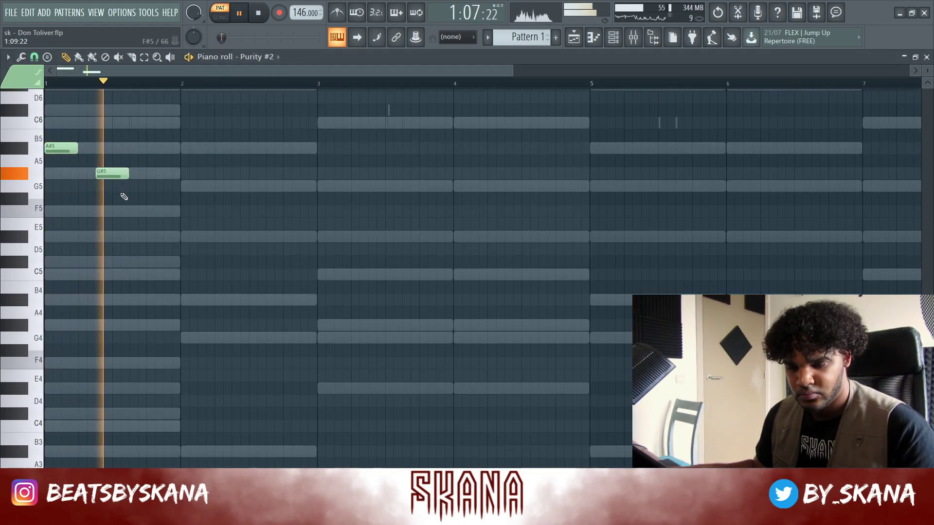
pyautogui.click(142, 212)
pyautogui.press('space')
pyautogui.moveTo(159, 212); pyautogui.dragTo(158, 187)
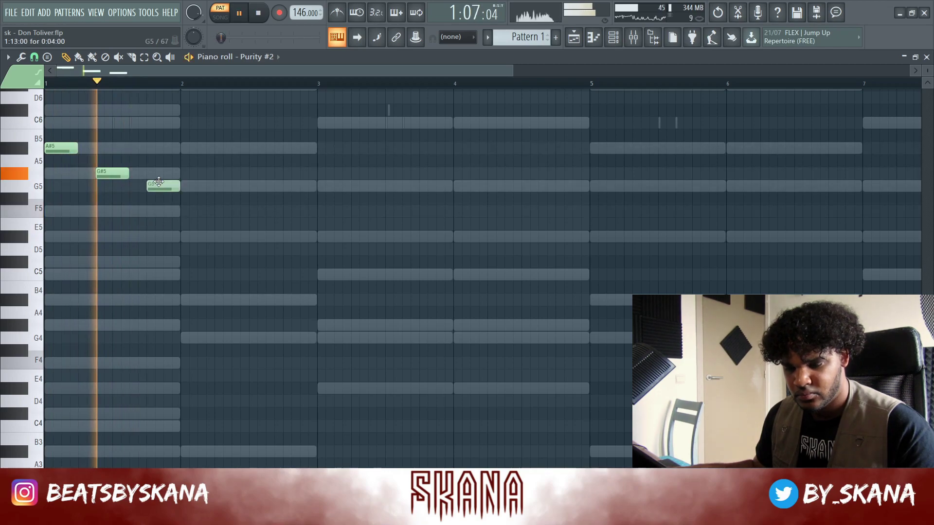
# Duplicate the two-bar lead phrase from bars 1 and 2 three times to fill bars 3 to 8
pyautogui.moveTo(312, 86); pyautogui.dragTo(47, 84)
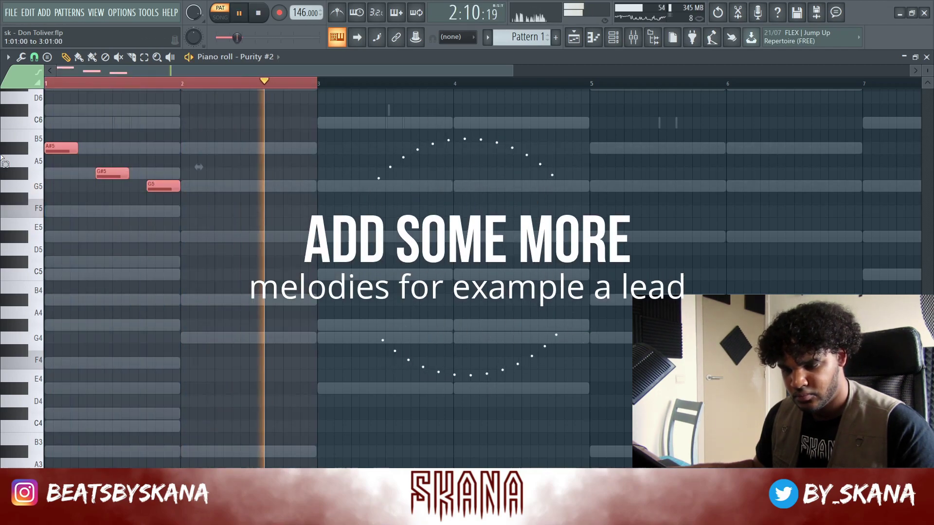
pyautogui.hotkey('ctrl', 'b')
pyautogui.scroll(-3, 435, 224)
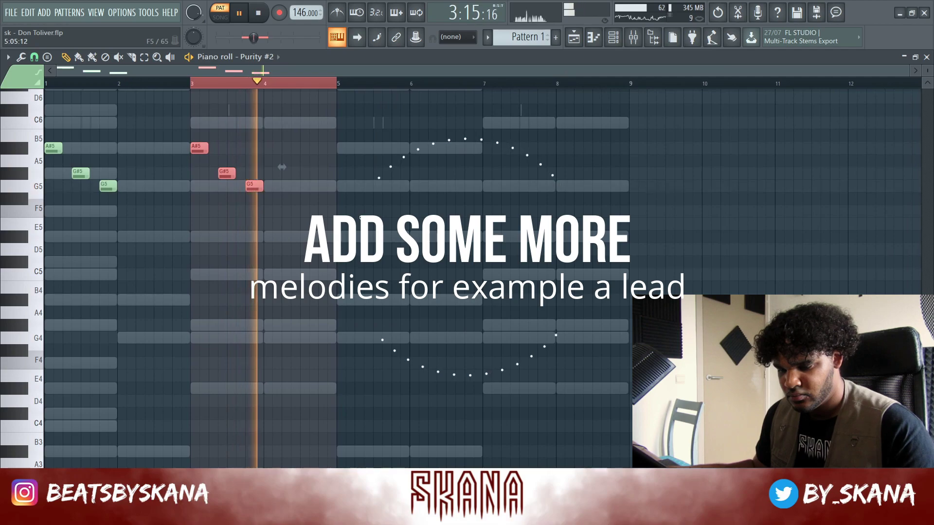
pyautogui.hotkey('ctrl', 'b')
pyautogui.hotkey('ctrl', 'b')
pyautogui.hotkey('ctrl', 'd')
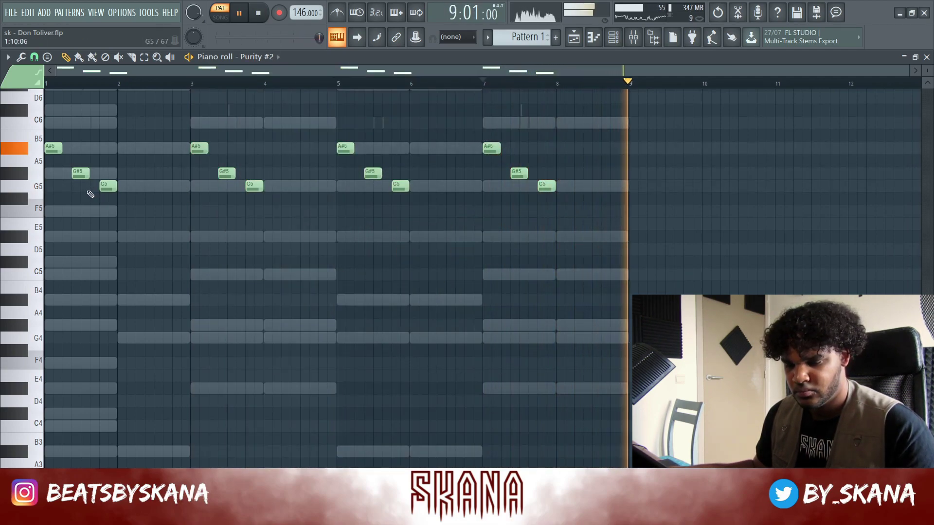
# Lower the third note of all four lead phrases to F5
pyautogui.keyDown('ctrl'); pyautogui.click(40, 188); pyautogui.keyUp('ctrl')
pyautogui.press('space')
pyautogui.press('space')
pyautogui.moveTo(107, 189); pyautogui.dragTo(109, 214)
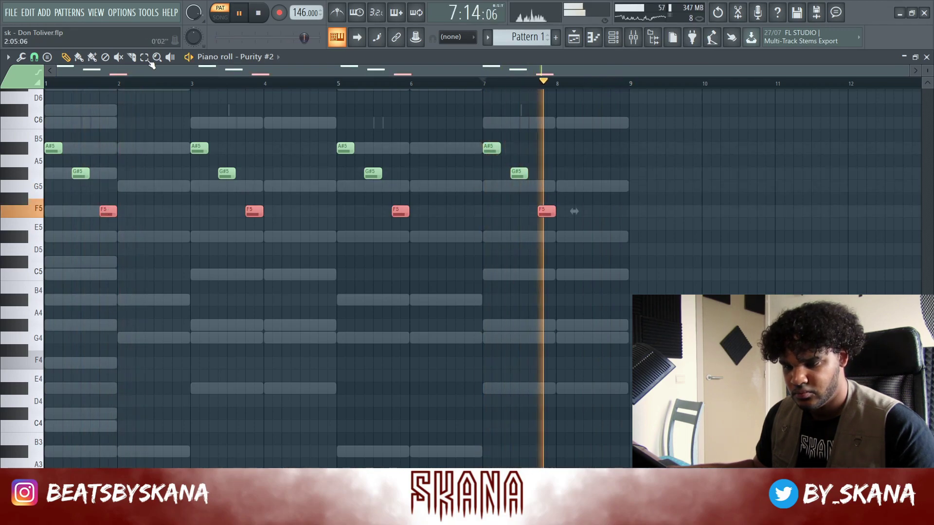
# Raise the first note of all four lead phrases to C6 and the second note to A#5
pyautogui.press('space')
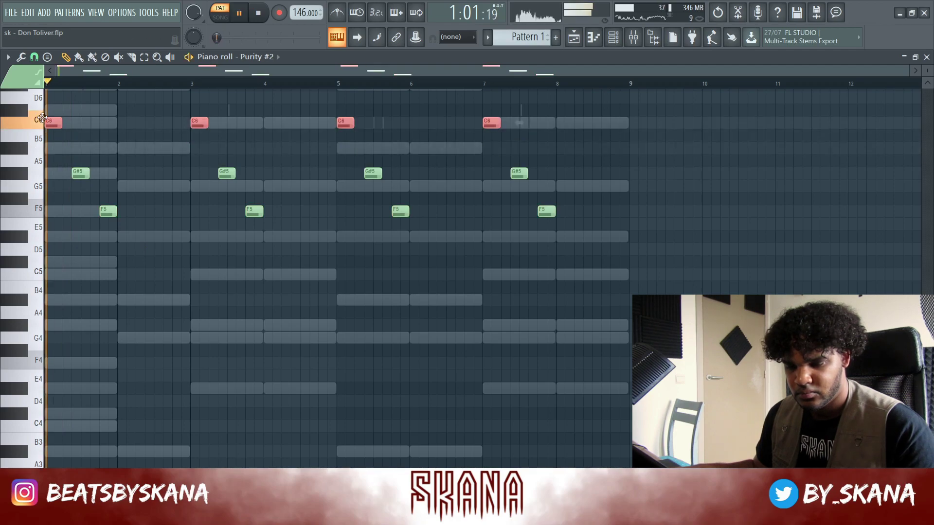
pyautogui.press('space')
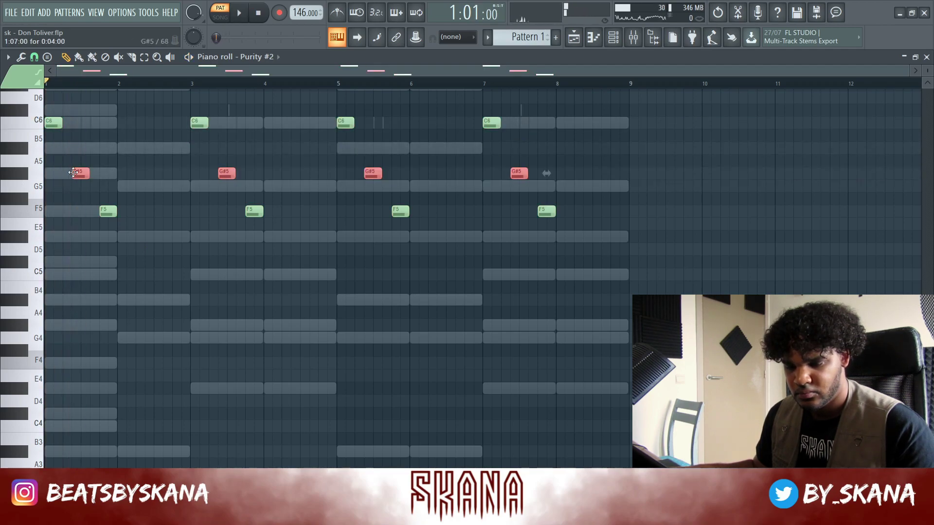
pyautogui.moveTo(73, 172); pyautogui.dragTo(73, 145)
pyautogui.press('space')
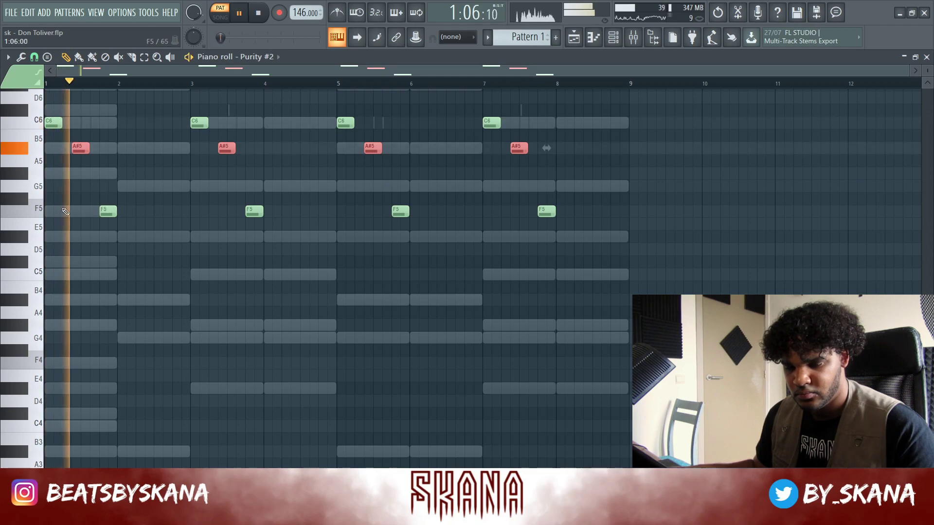
# Raise the third note of all four lead phrases to G#5 and clear the selection
pyautogui.moveTo(64, 210); pyautogui.dragTo(579, 215)
pyautogui.moveTo(106, 209); pyautogui.dragTo(107, 169)
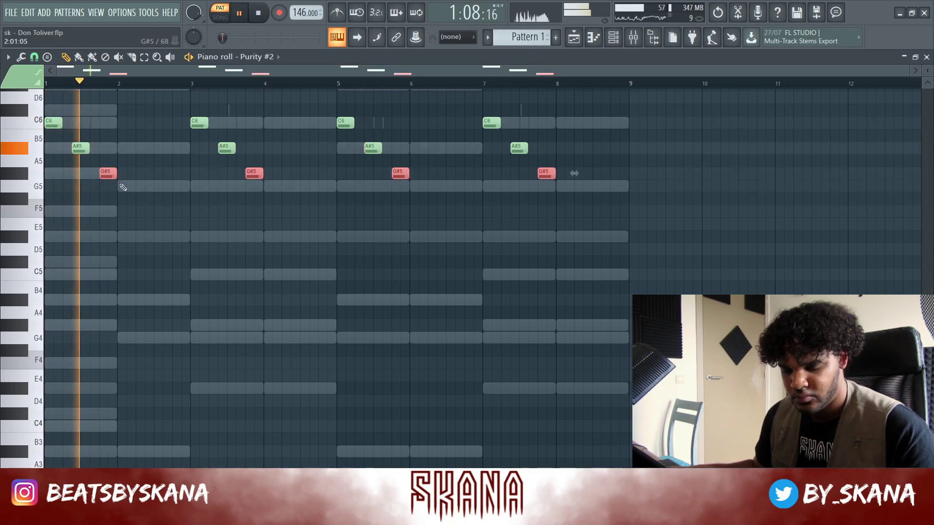
pyautogui.keyDown('ctrl'); pyautogui.click(185, 206); pyautogui.keyUp('ctrl')
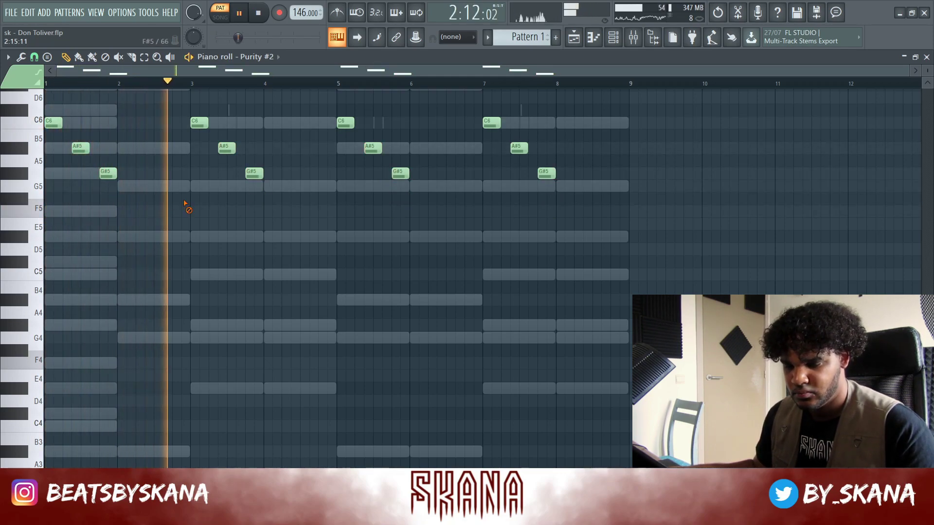
# Load the Winter Whistle lead preset in Purity #2 and set mixer insert 4's volume to -7.1 dB
pyautogui.click(613, 38)
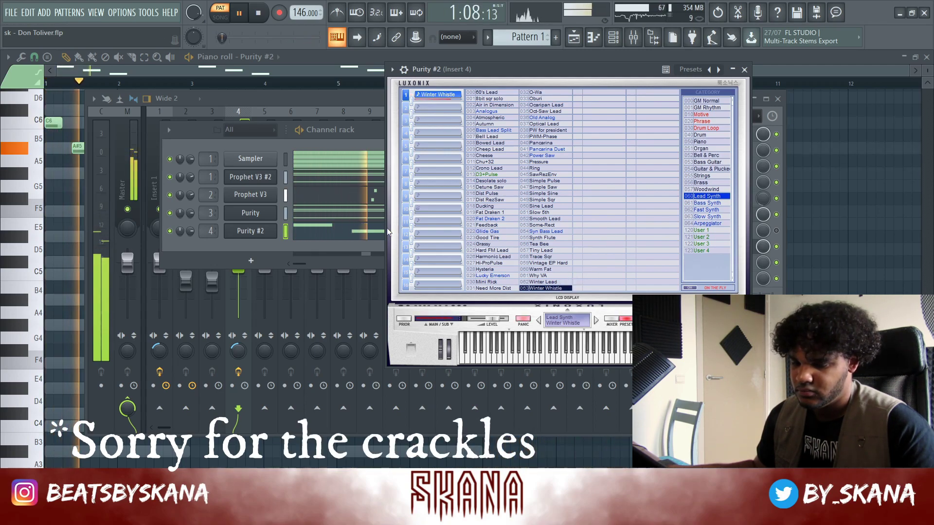
pyautogui.click(245, 101)
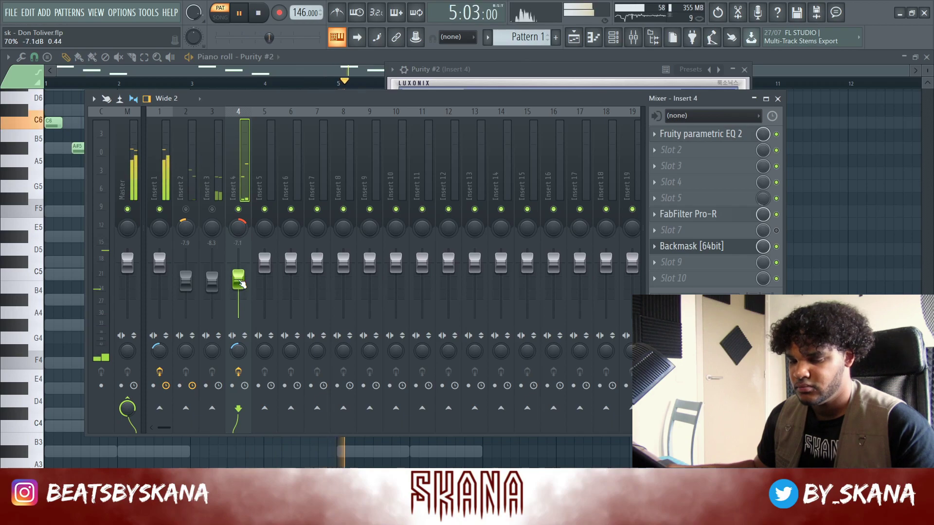
pyautogui.click(794, 167)
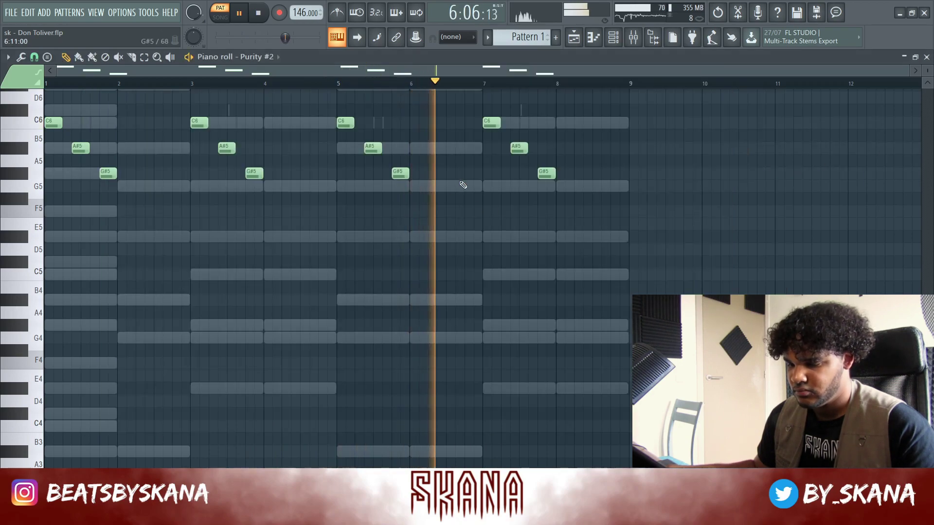
# Add a half-bar G5 at the end of bar 6, lower bar 7's first note to F5, and delete bar 7's A#5 and G#5
pyautogui.press('space')
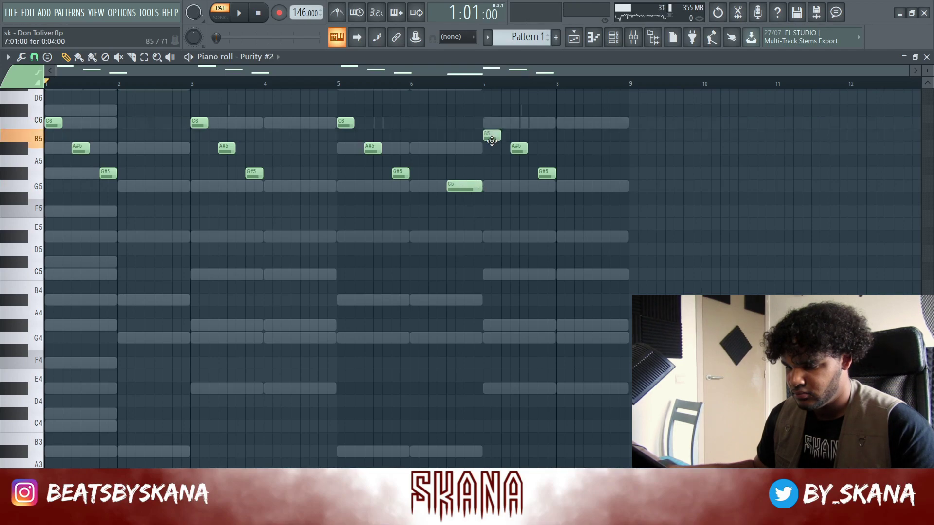
pyautogui.rightClick(516, 154)
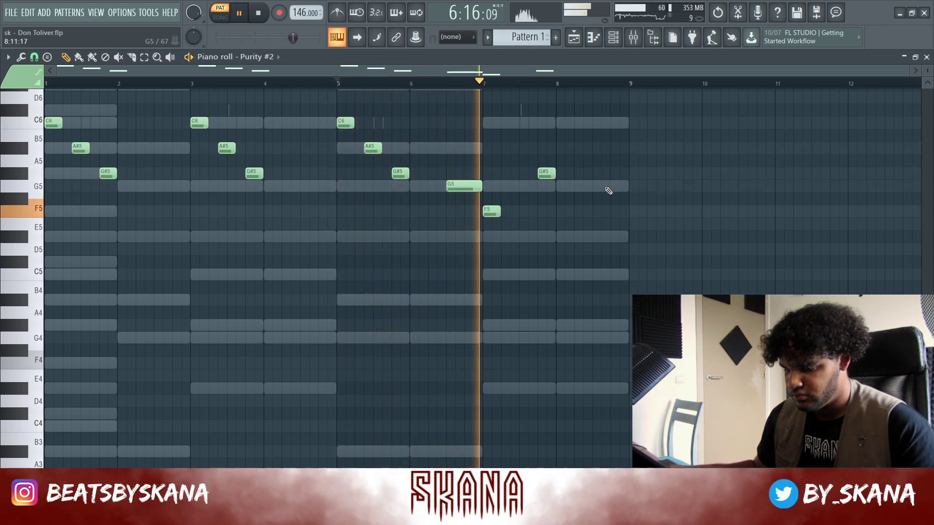
pyautogui.rightClick(545, 174)
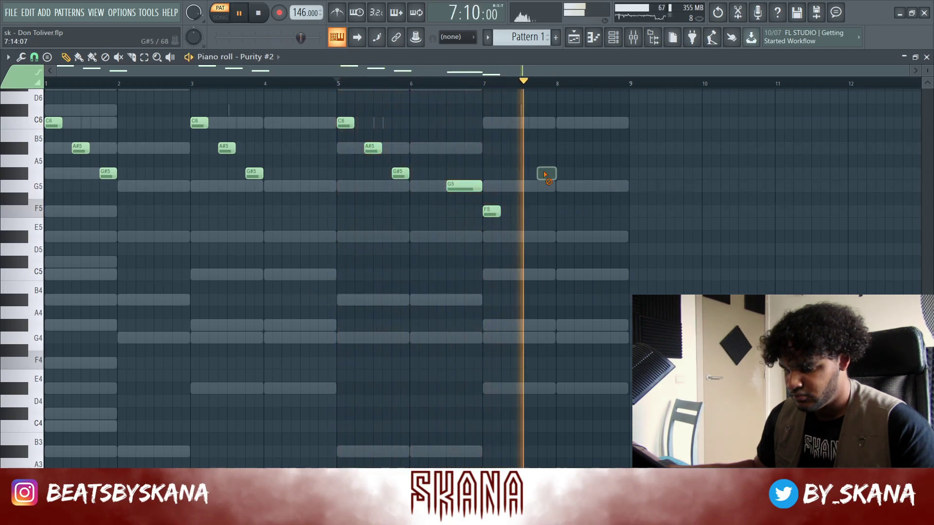
# Lengthen bar 7's F5 to three quarters of a bar, and add a half-bar C5 followed by a short D#5 in bar 8
pyautogui.click(598, 236)
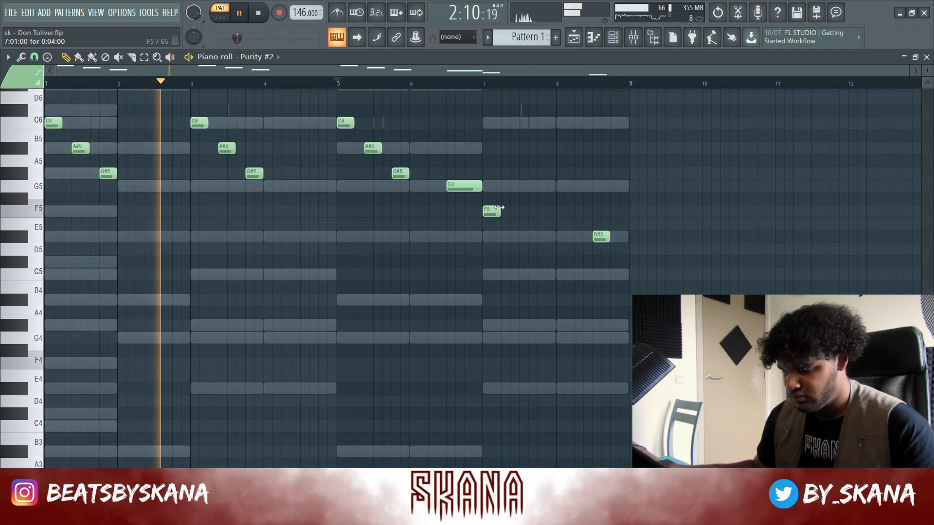
pyautogui.moveTo(500, 210); pyautogui.dragTo(537, 211)
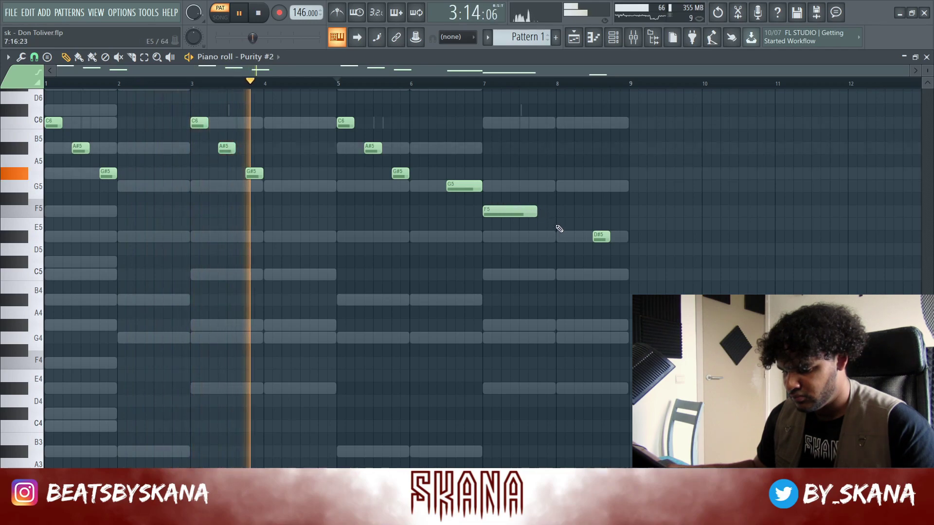
pyautogui.click(566, 264)
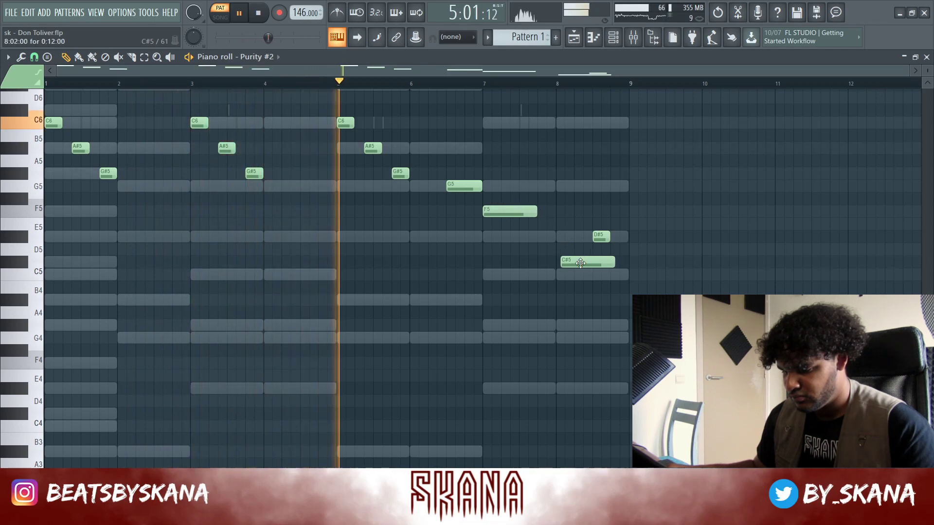
pyautogui.moveTo(610, 264); pyautogui.dragTo(592, 264)
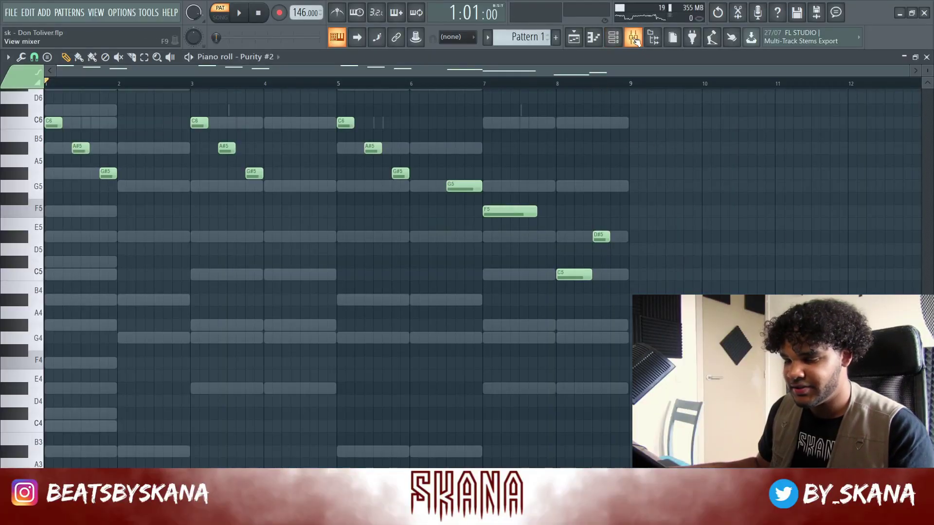
# Show the playlist and choose a command for Pattern 1 in its pattern list
pyautogui.click(633, 39)
pyautogui.press('F9')
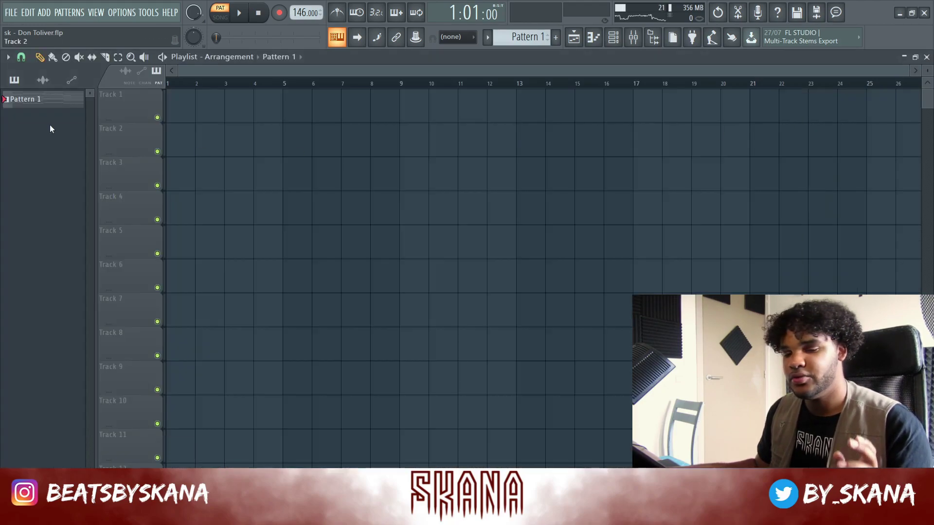
pyautogui.rightClick(48, 112)
pyautogui.click(85, 291)
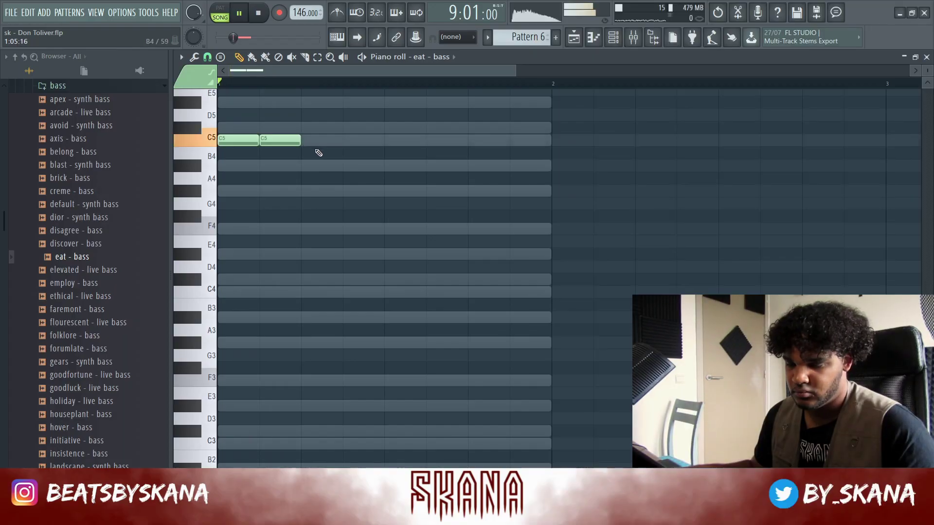
# Add back-to-back quarter-bar D#5 and C#5 notes in bar 2 of the eat - bass line in Pattern 6
pyautogui.press('space')
pyautogui.scroll(2, 257, 166)
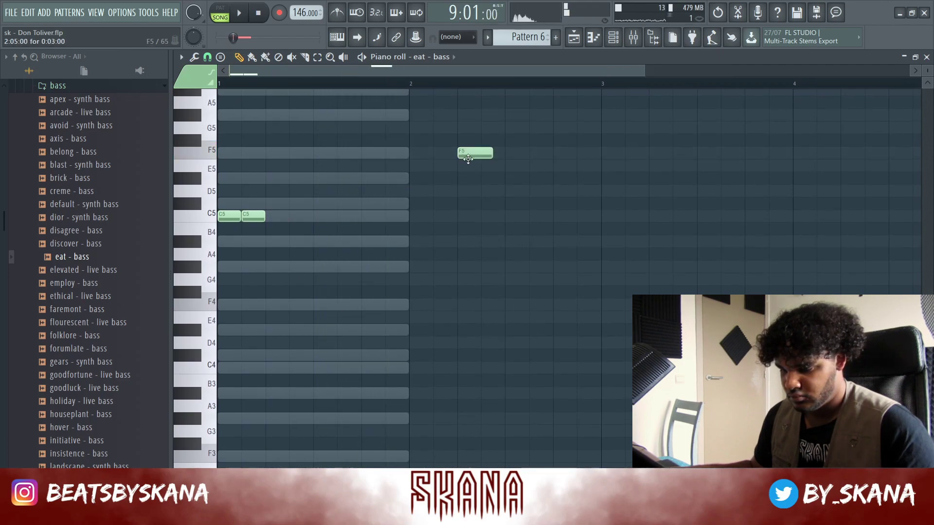
pyautogui.moveTo(480, 175)
pyautogui.mouseDown()
pyautogui.moveTo(510, 182)
pyautogui.moveTo(475, 180)
pyautogui.mouseUp()
pyautogui.press('space')
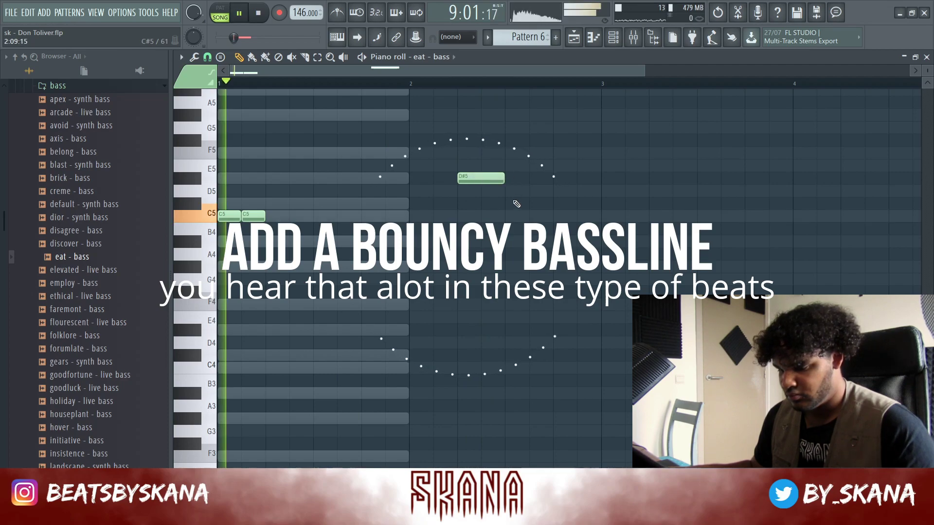
pyautogui.click(516, 204)
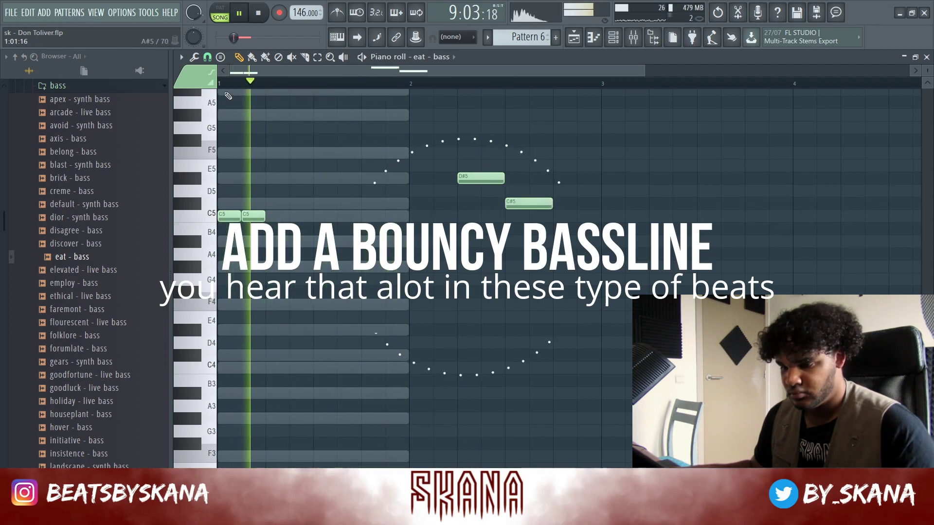
# Add a short C#5 slide note halfway through bar 2's D#5 in the eat - bass line
pyautogui.click(484, 203)
pyautogui.keyDown('ctrl'); pyautogui.click(491, 204); pyautogui.keyUp('ctrl')
pyautogui.press('s')
pyautogui.moveTo(527, 206); pyautogui.dragTo(494, 203)
pyautogui.press('space')
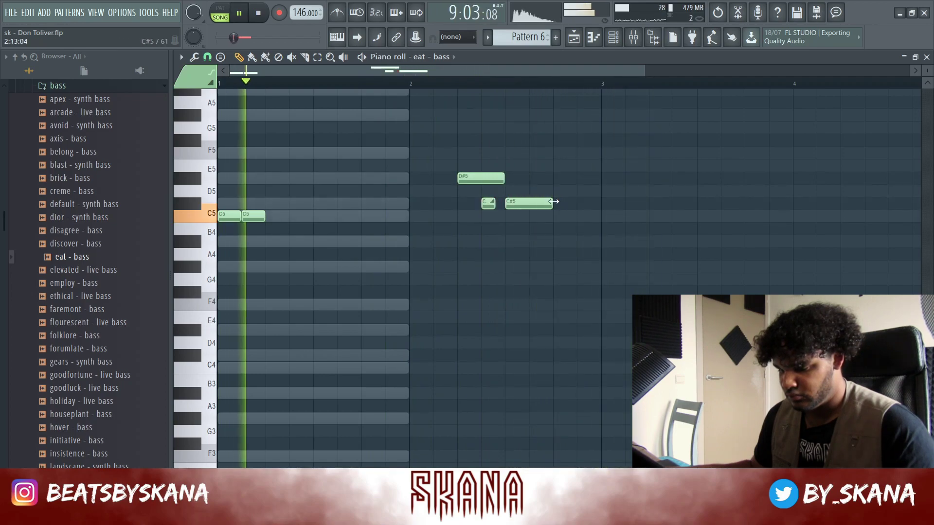
# Add a quarter-bar C5 at the end of bar 2 and two back-to-back eighth-bar A#4 notes at bar 3's start
pyautogui.click(560, 216)
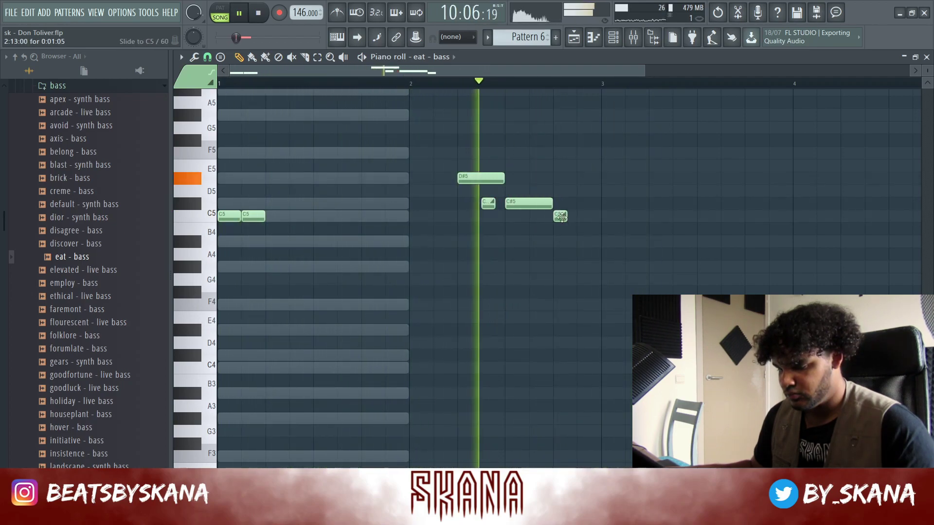
pyautogui.press('space')
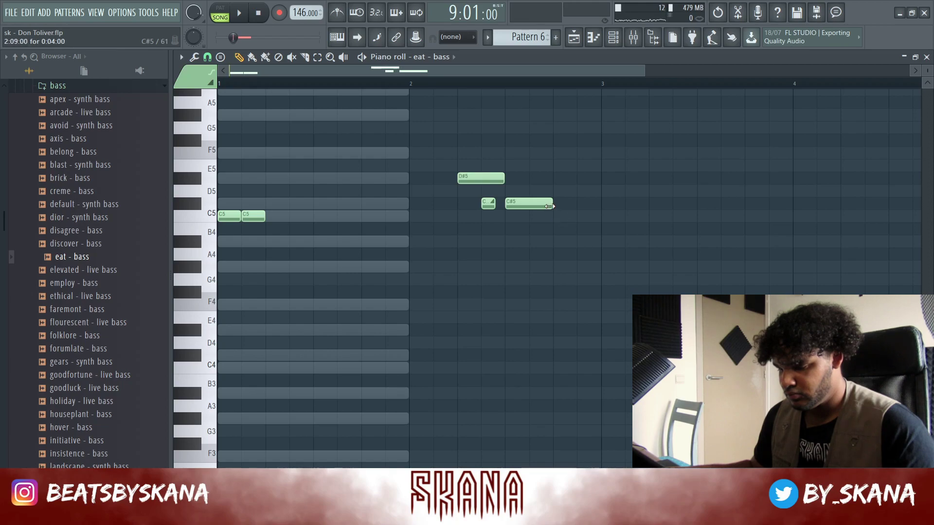
pyautogui.click(603, 244)
pyautogui.moveTo(646, 242); pyautogui.dragTo(625, 244)
pyautogui.click(627, 244)
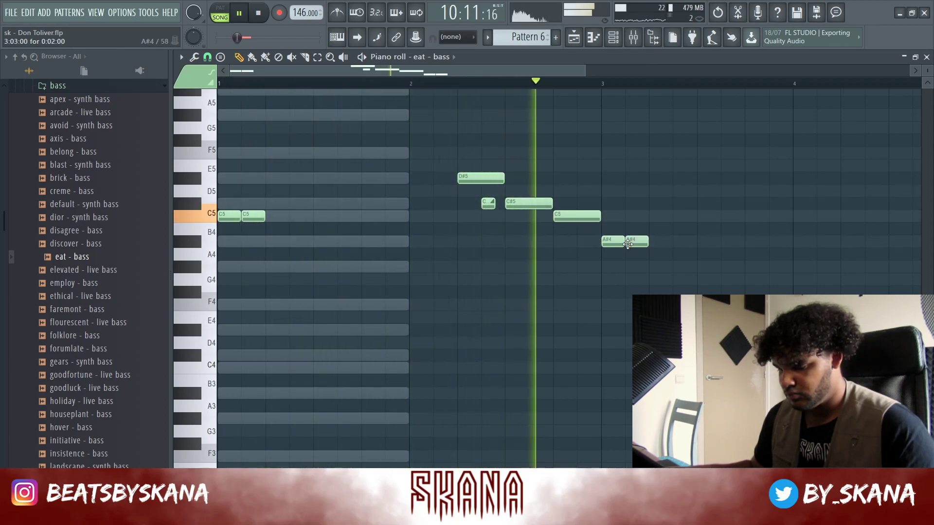
# Add eighth-bar G#4, A#4, C5 and A#4 notes on successive quarters of bar 4, plus an A#4 at the start of bar 5
pyautogui.scroll(-2, 627, 234)
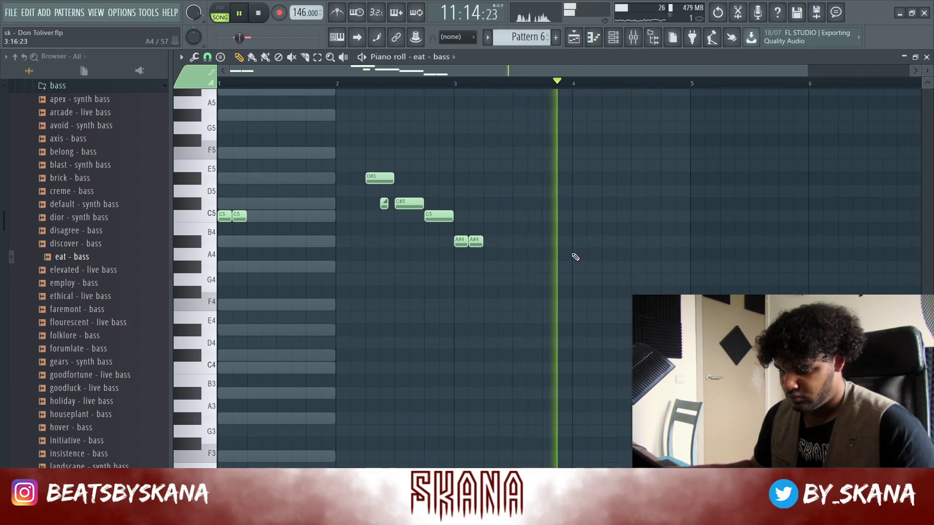
pyautogui.press('space')
pyautogui.scroll(-1, 578, 256)
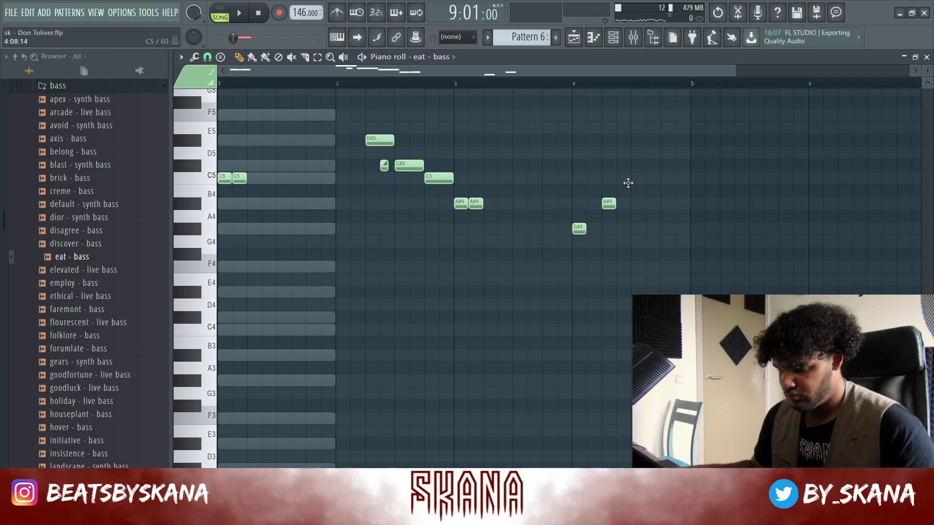
pyautogui.click(693, 202)
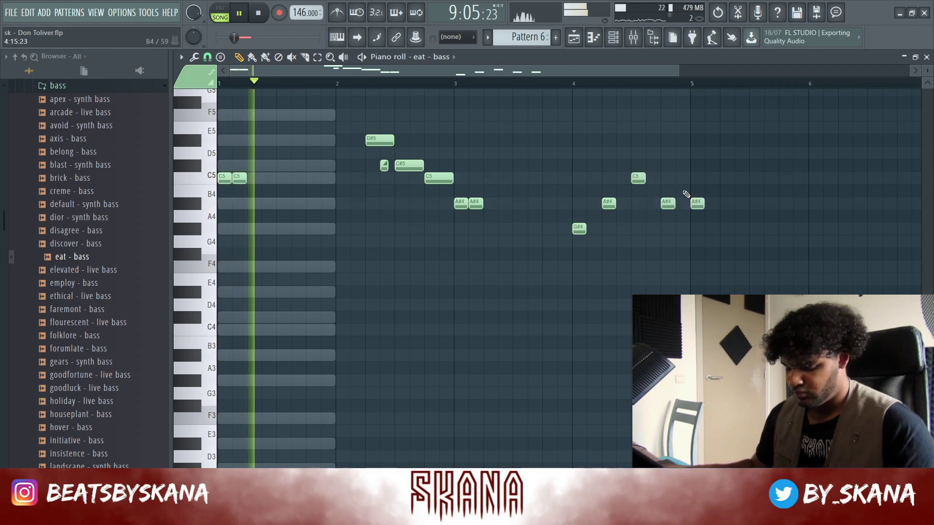
# Lengthen bar 4's notes to a quarter bar each with Quick legato, and trim the second notes in bars 1 and 3 to an eighth bar
pyautogui.hotkey('ctrl', 'l')
pyautogui.rightClick(695, 204)
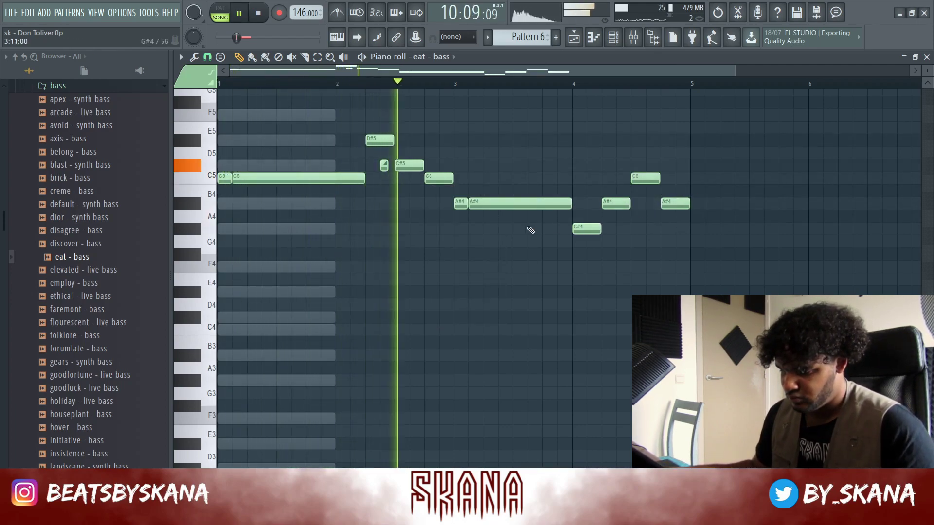
pyautogui.moveTo(569, 203); pyautogui.dragTo(487, 203)
pyautogui.moveTo(357, 177); pyautogui.dragTo(246, 177)
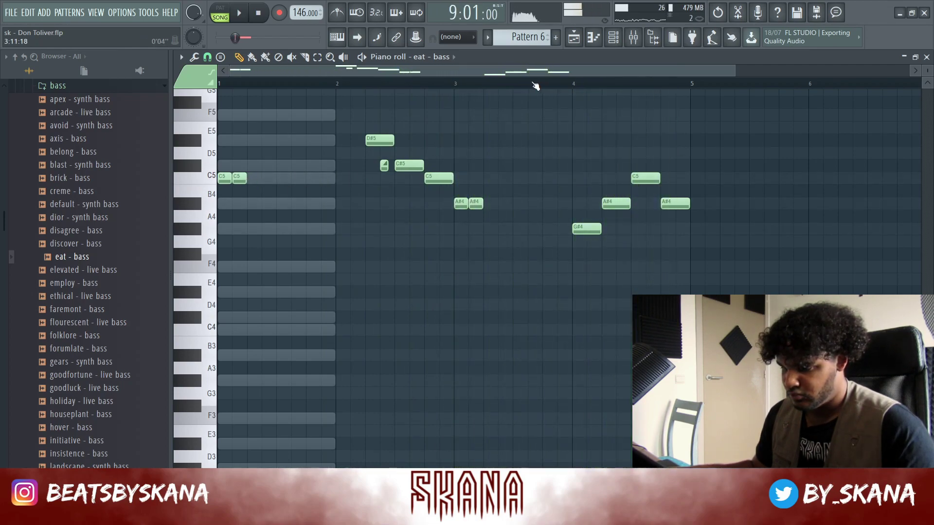
# Move bar 4's C5 and last A#4 earlier so they overlap the run, and shift the whole phrase a quarter bar later
pyautogui.press('space')
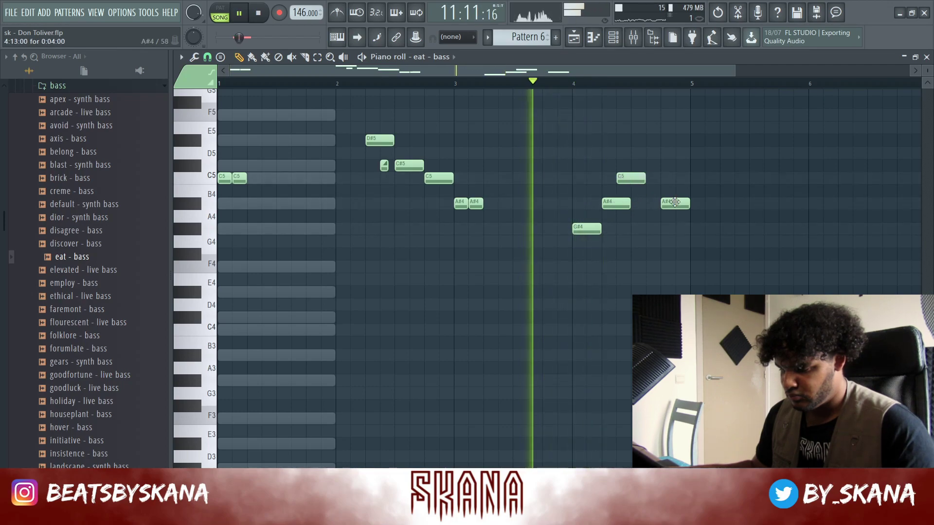
pyautogui.moveTo(675, 202); pyautogui.dragTo(650, 205)
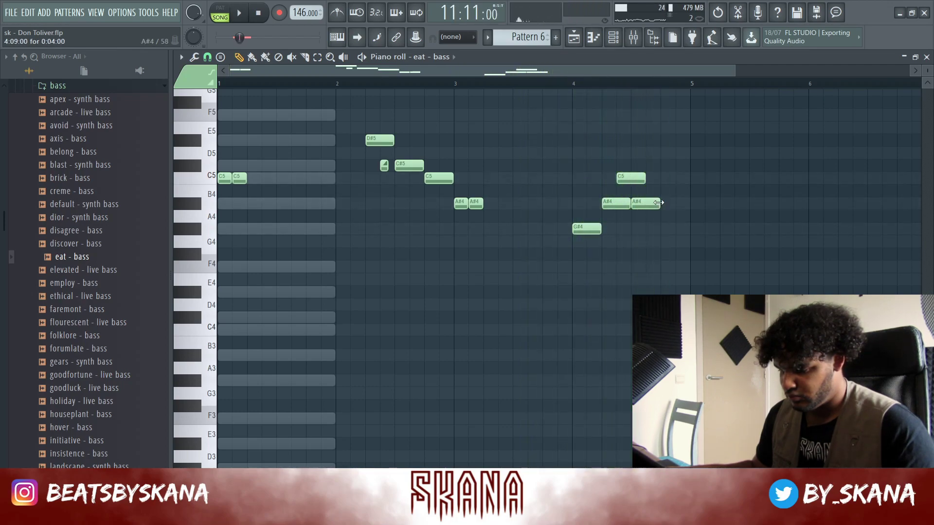
pyautogui.moveTo(664, 161); pyautogui.dragTo(588, 261)
pyautogui.moveTo(589, 228); pyautogui.dragTo(619, 229)
pyautogui.press('space')
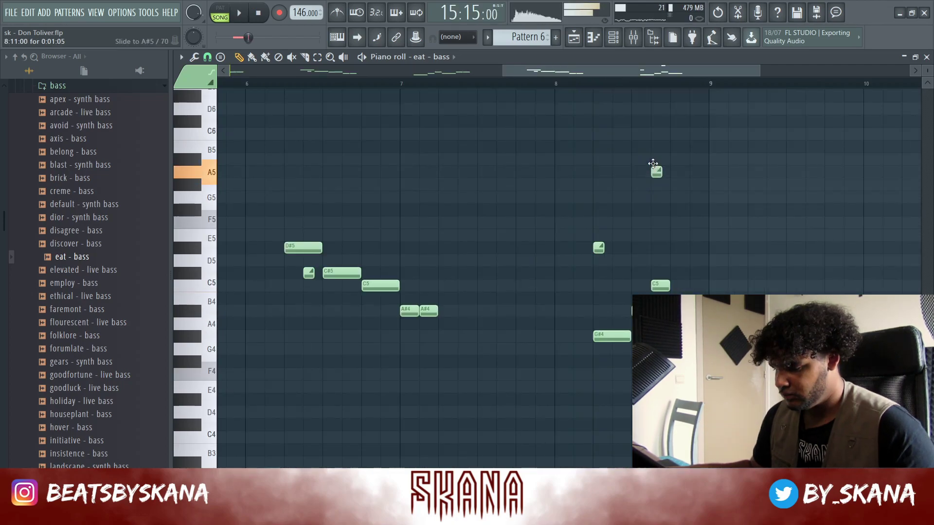
# Lower the last slide note in bar 8 to D#5, move it to the bar's final quarter, and play back the bassline
pyautogui.moveTo(652, 165); pyautogui.dragTo(668, 247)
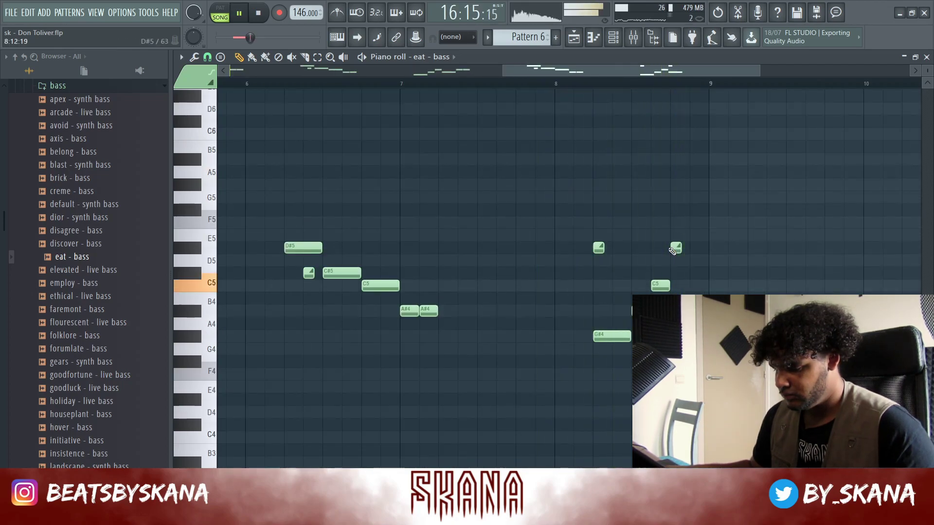
pyautogui.scroll(-3, 647, 194)
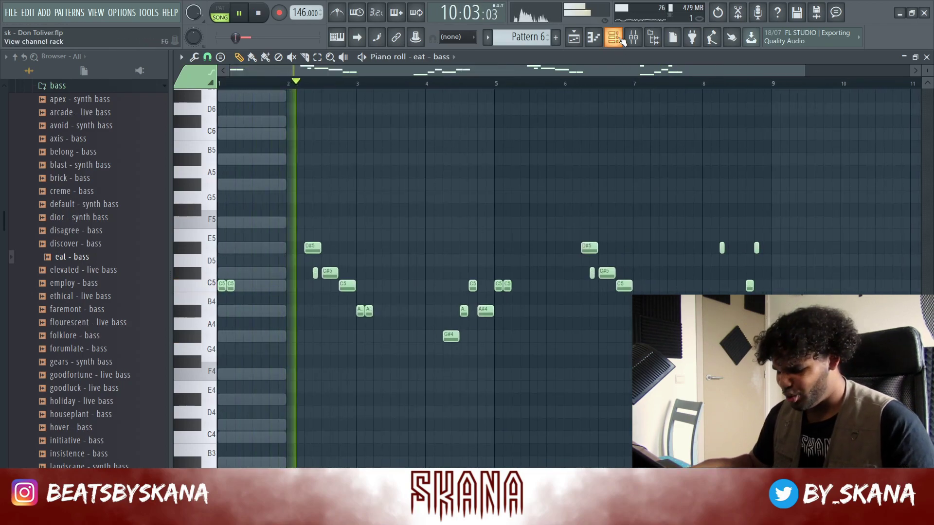
pyautogui.press('space')
pyautogui.press('space')
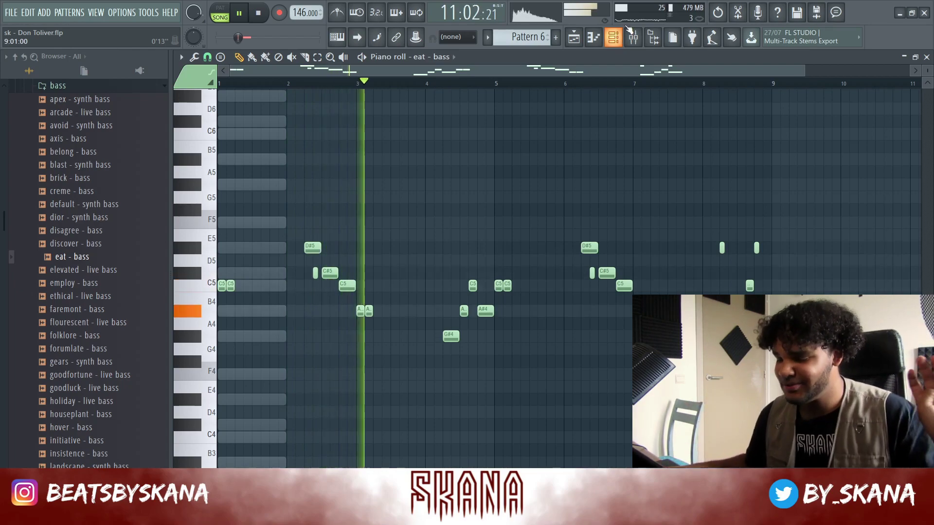
# Enable the volume envelope on the eat - bass channel with maximum hold and zero attack, decay and release
pyautogui.click(612, 38)
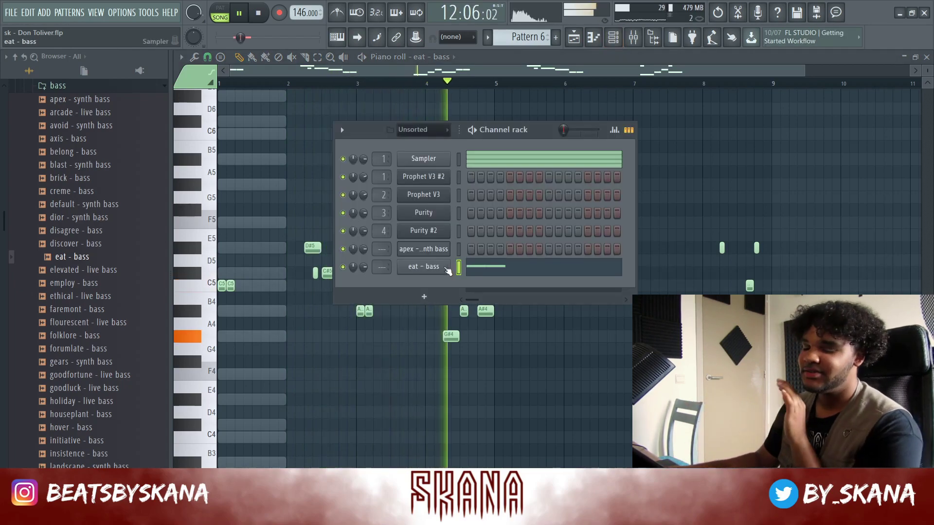
pyautogui.click(447, 271)
pyautogui.click(220, 123)
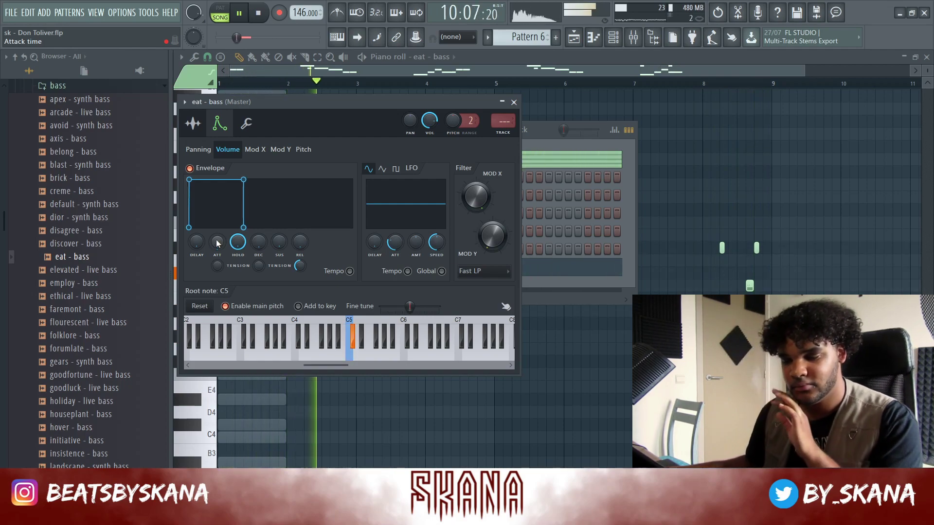
pyautogui.click(515, 102)
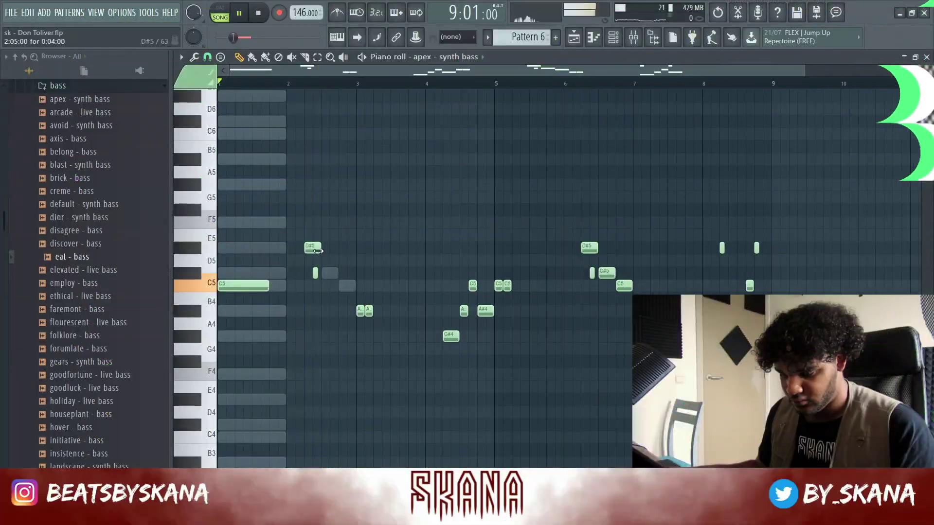
# Simplify bars 2 and 3 of the apex - synth bass to a three-quarter-bar D#5 with an F5 slide and one long A#4
pyautogui.moveTo(317, 251); pyautogui.dragTo(315, 214)
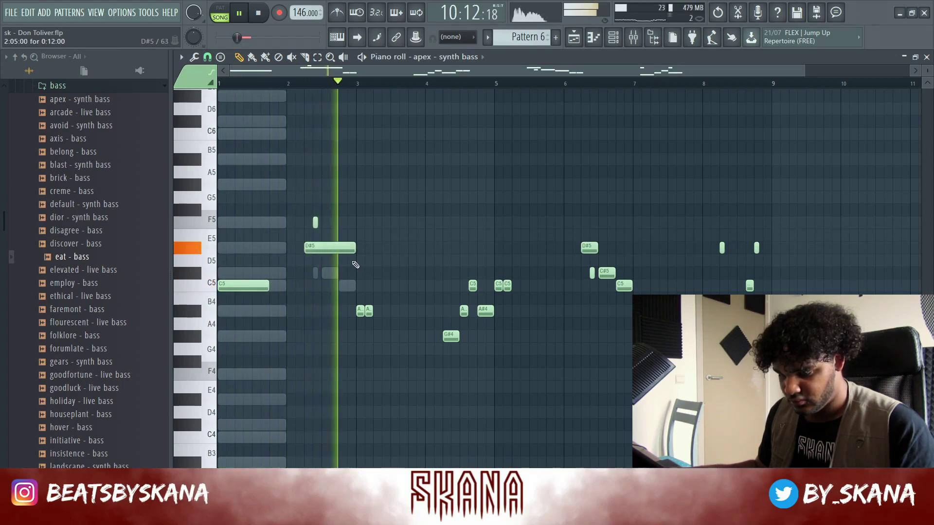
pyautogui.rightClick(369, 310)
pyautogui.press('space')
pyautogui.moveTo(402, 313); pyautogui.dragTo(416, 313)
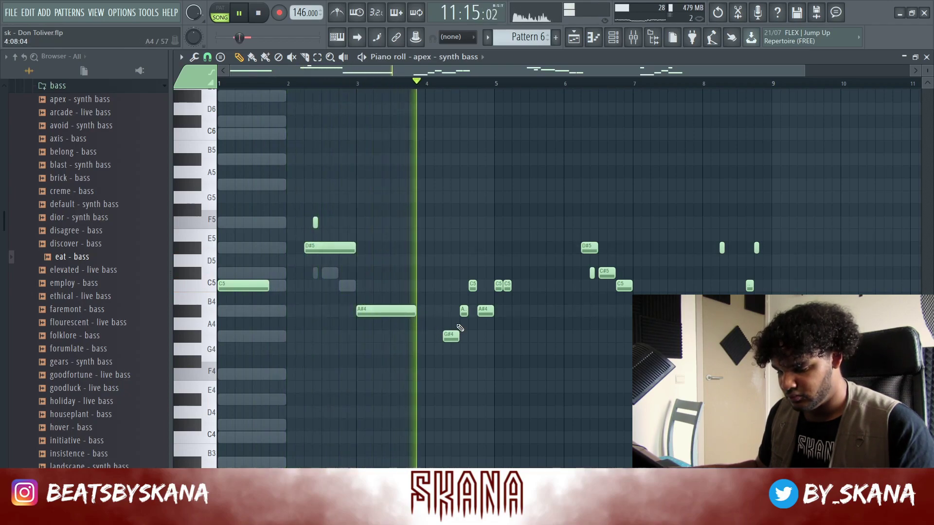
# Reduce bar 4 of the apex - synth bass to a single ten-step C5 and delete the two short C5 notes in bar 5
pyautogui.rightClick(463, 311)
pyautogui.rightClick(472, 286)
pyautogui.rightClick(485, 312)
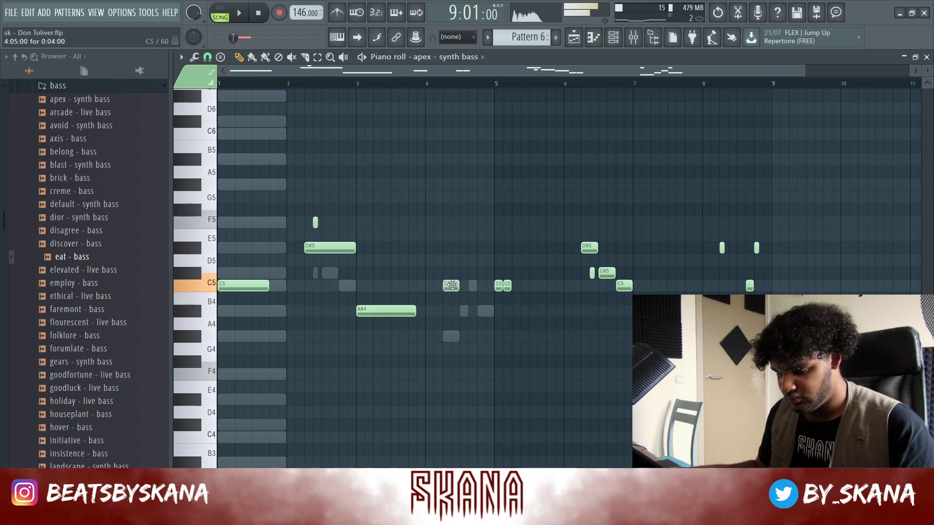
pyautogui.moveTo(459, 287); pyautogui.dragTo(485, 287)
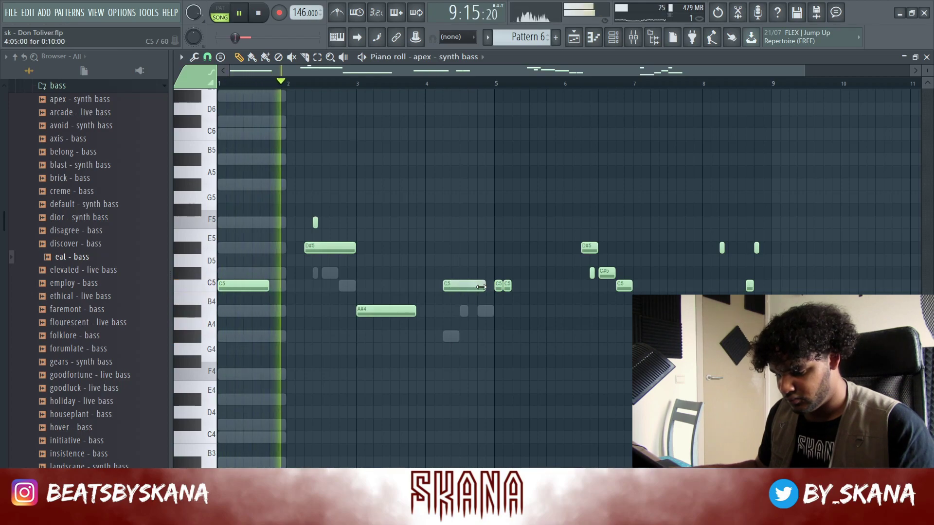
pyautogui.rightClick(498, 287)
pyautogui.rightClick(507, 286)
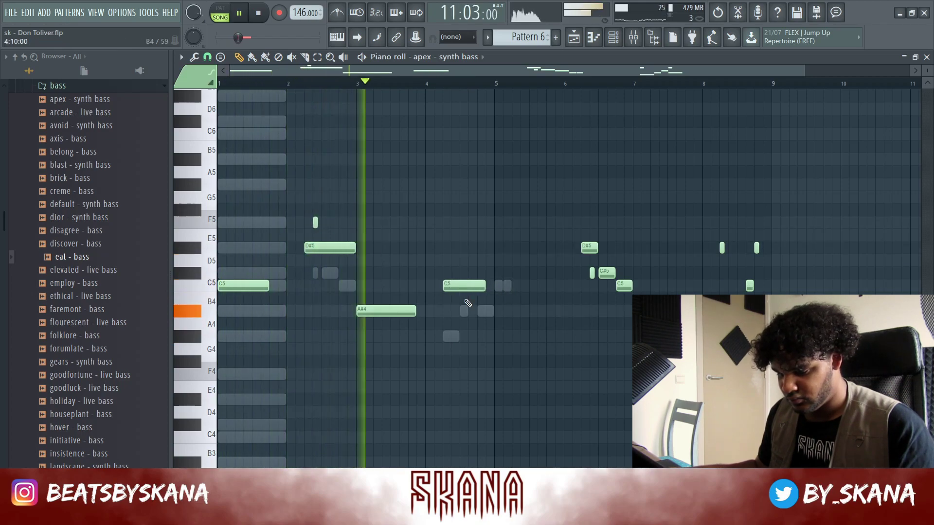
# Place short slide notes beneath bar 4's C5 and bar 8's A#4 in the apex - synth bass
pyautogui.click(479, 311)
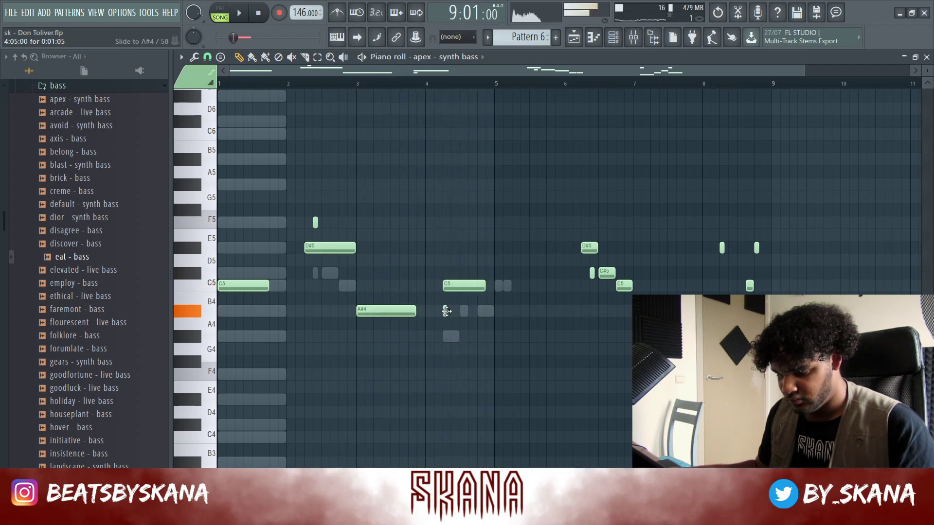
pyautogui.click(403, 86)
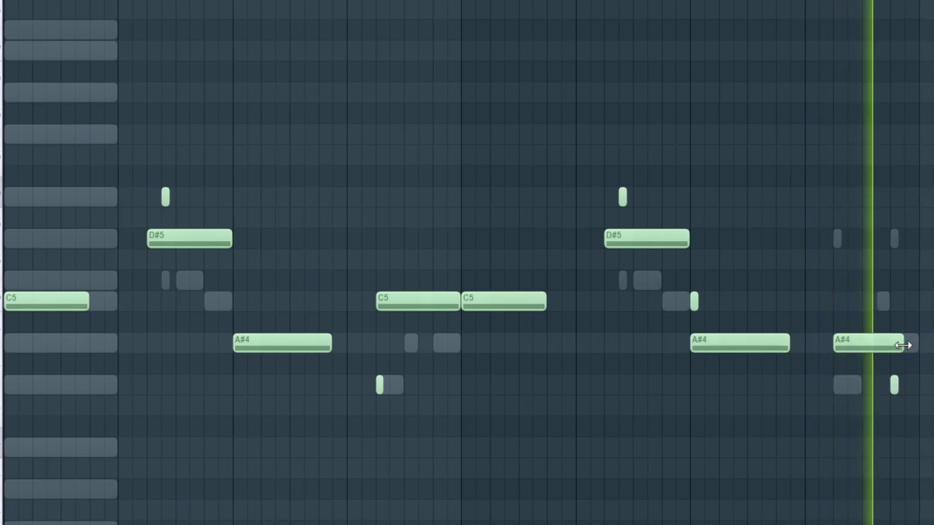
pyautogui.moveTo(869, 387); pyautogui.dragTo(831, 387)
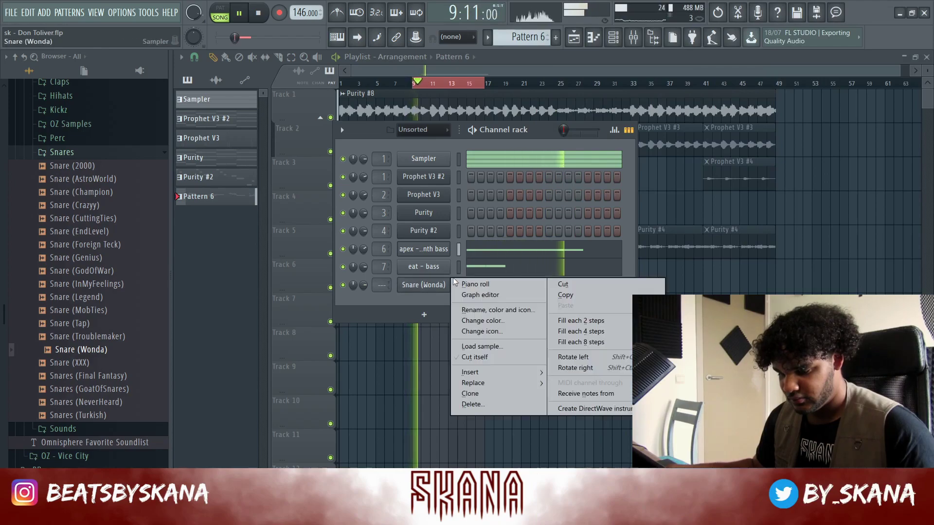
# Repeat the Snare (Wonda) hit in the middle of every bar across Pattern 6
pyautogui.click(472, 284)
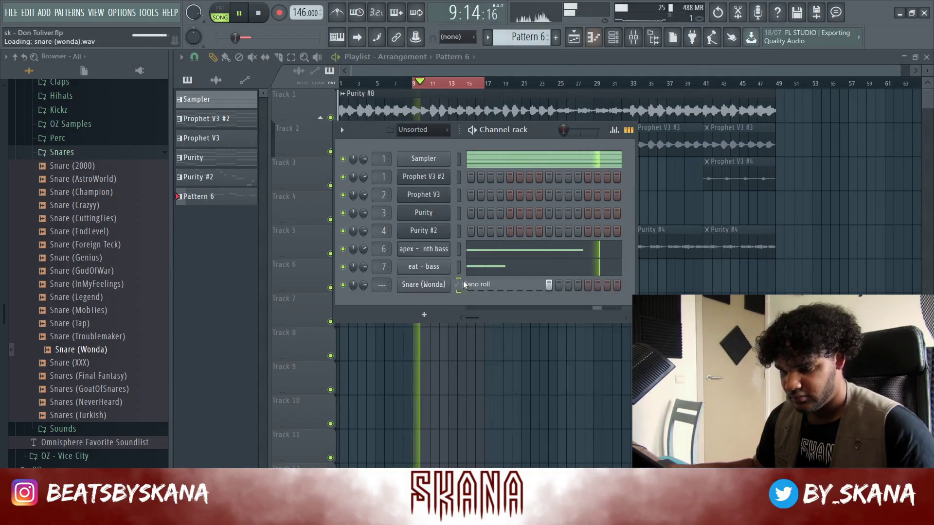
pyautogui.hotkey('ctrl', 'b')
pyautogui.hotkey('ctrl', 'b')
pyautogui.hotkey('ctrl', 'b')
pyautogui.hotkey('ctrl', 'b')
pyautogui.hotkey('ctrl', 'b')
pyautogui.hotkey('ctrl', 'b')
pyautogui.hotkey('ctrl', 'b')
pyautogui.hotkey('ctrl', 'b')
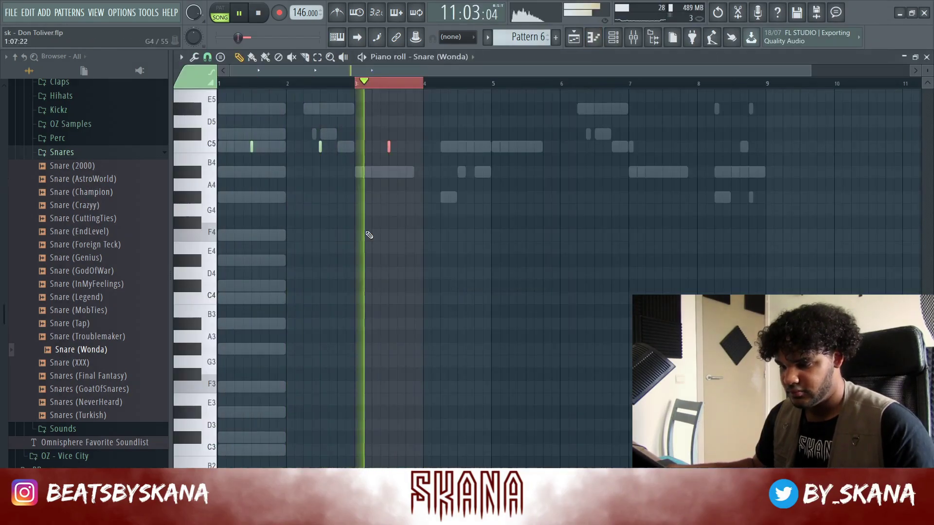
# Remove the surplus snare hit after bar 8 and close the Snare (Wonda) piano roll
pyautogui.hotkey('ctrl', 'd')
pyautogui.rightClick(799, 150)
pyautogui.scroll(3, 794, 163)
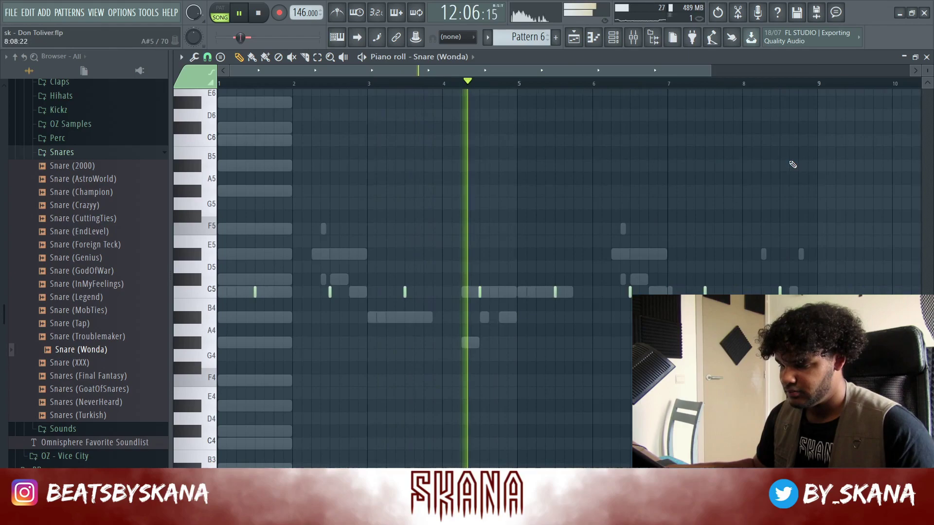
pyautogui.moveTo(830, 185); pyautogui.dragTo(238, 357)
pyautogui.hotkey('ctrl', 'd')
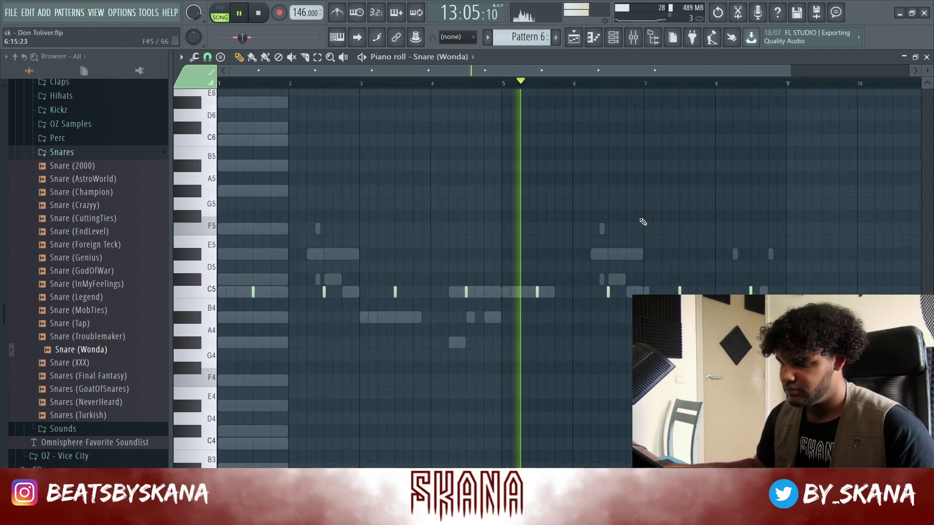
pyautogui.click(925, 57)
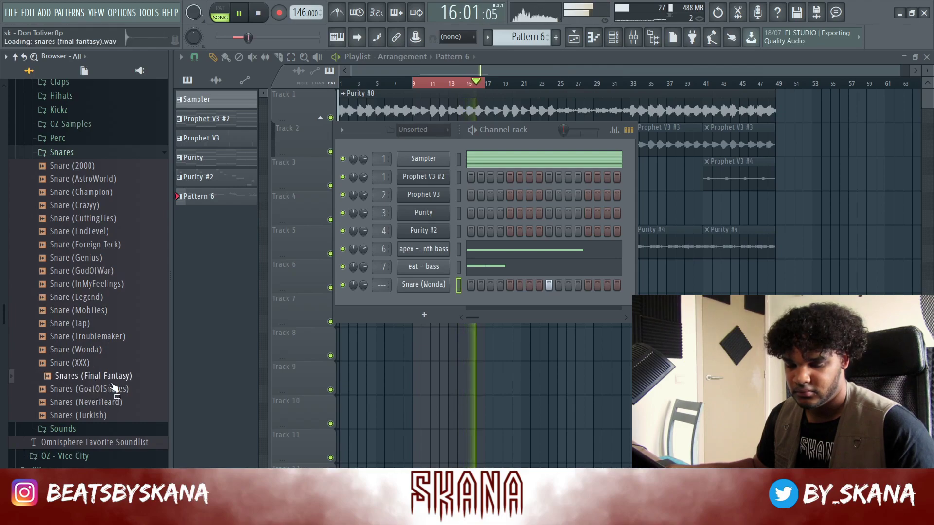
# Apply a quick fade out to the snare (Dreams - 31dezember) sample and close its channel settings
pyautogui.moveTo(396, 316); pyautogui.dragTo(400, 312)
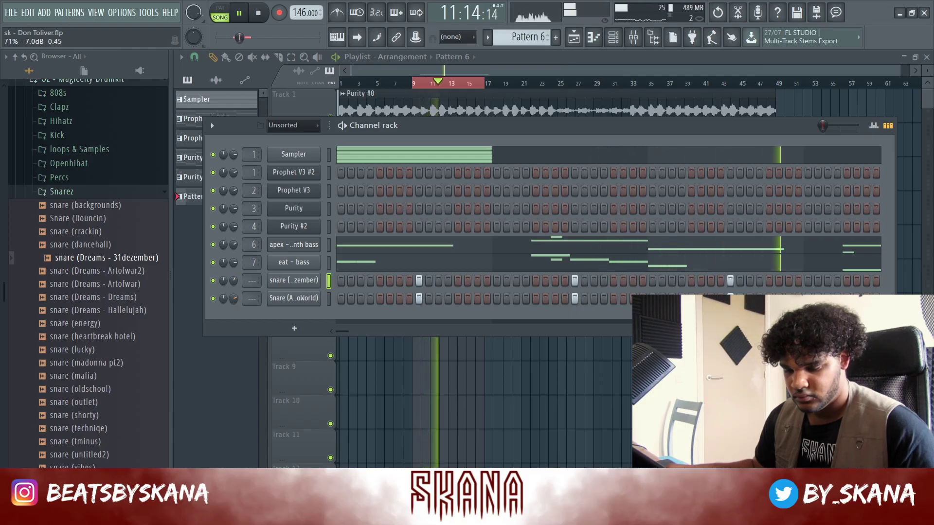
pyautogui.click(309, 281)
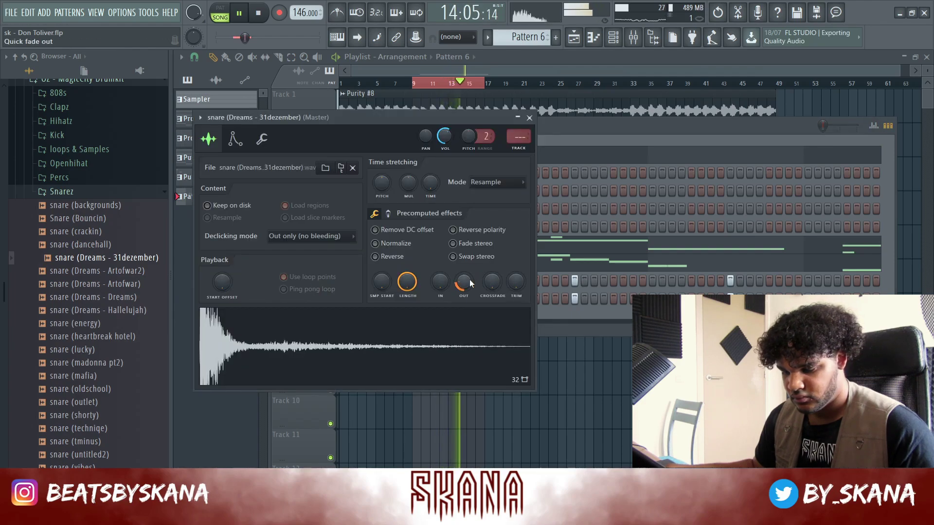
pyautogui.click(529, 118)
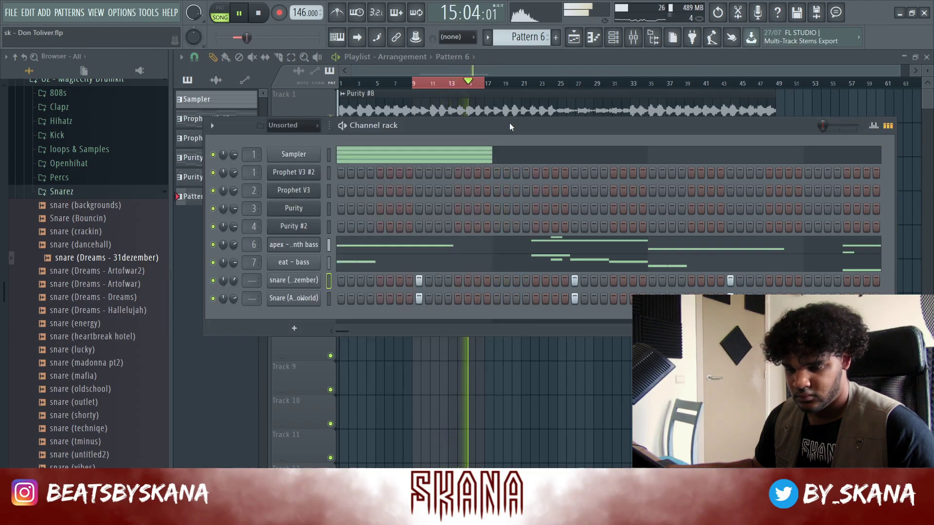
# Add the openhihat 4 sample from the OZ - MagicCity Drumkit's Openhihat folder as a new channel
pyautogui.click(88, 192)
pyautogui.click(92, 163)
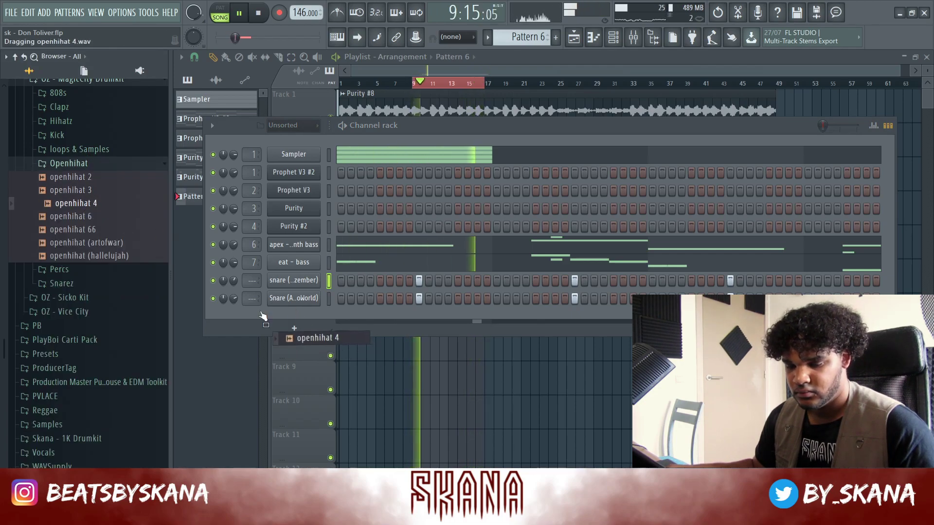
pyautogui.moveTo(263, 317); pyautogui.dragTo(263, 317)
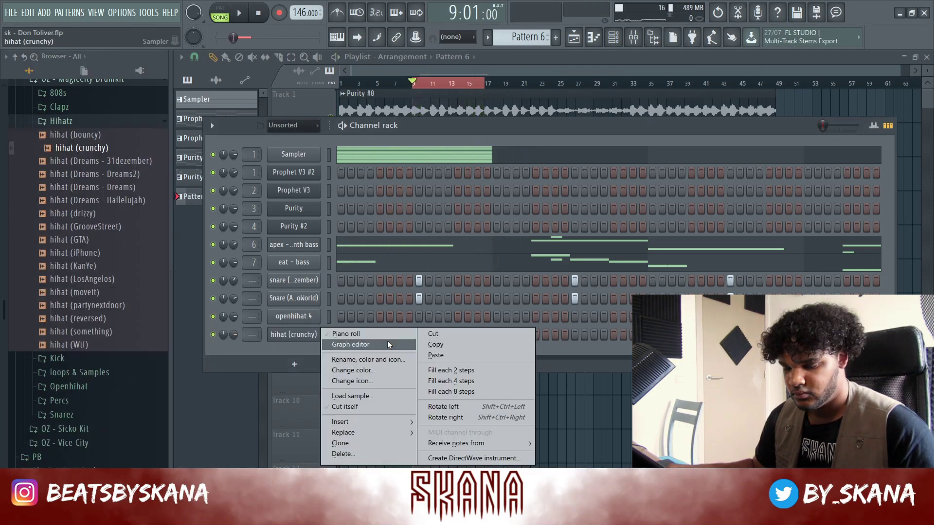
# Fill each 2 steps of the hihat (crunchy) channel and look over its sample settings
pyautogui.click(447, 371)
pyautogui.rightClick(303, 338)
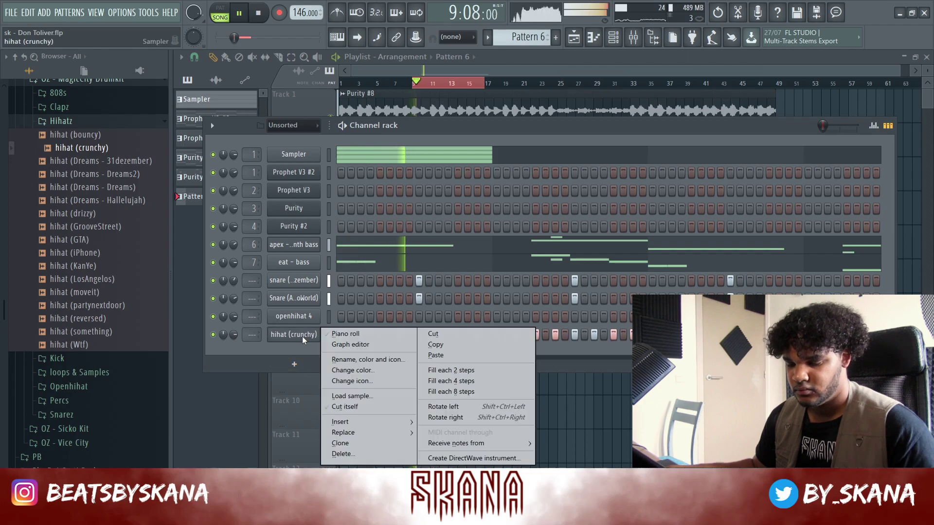
pyautogui.click(313, 338)
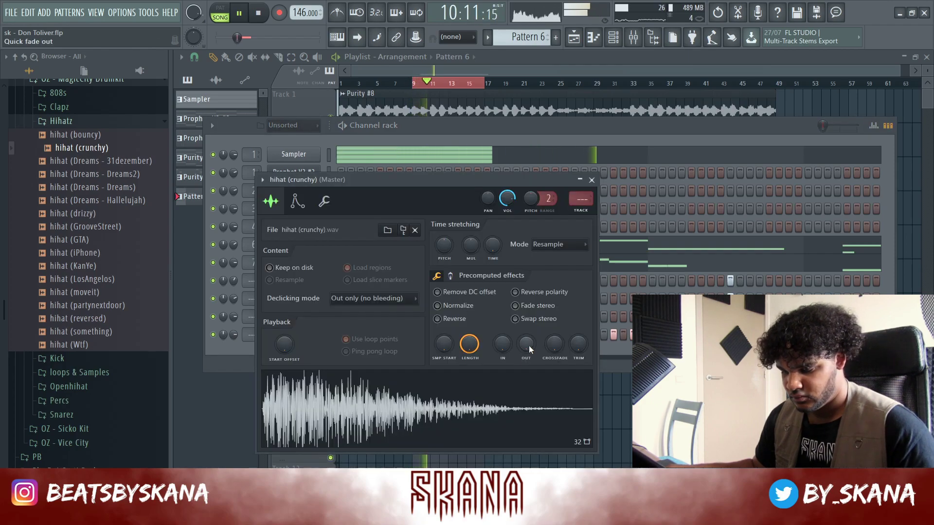
pyautogui.click(591, 180)
# Shape the hihat (crunchy) part with rolls and an A#4 hit in bar 4, and duplicate the four bars to fill eight
pyautogui.rightClick(319, 326)
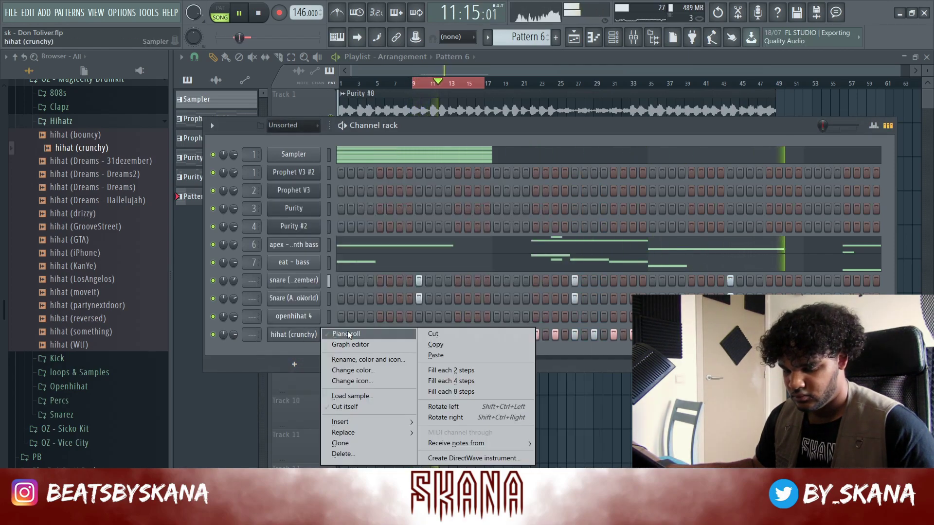
pyautogui.click(346, 331)
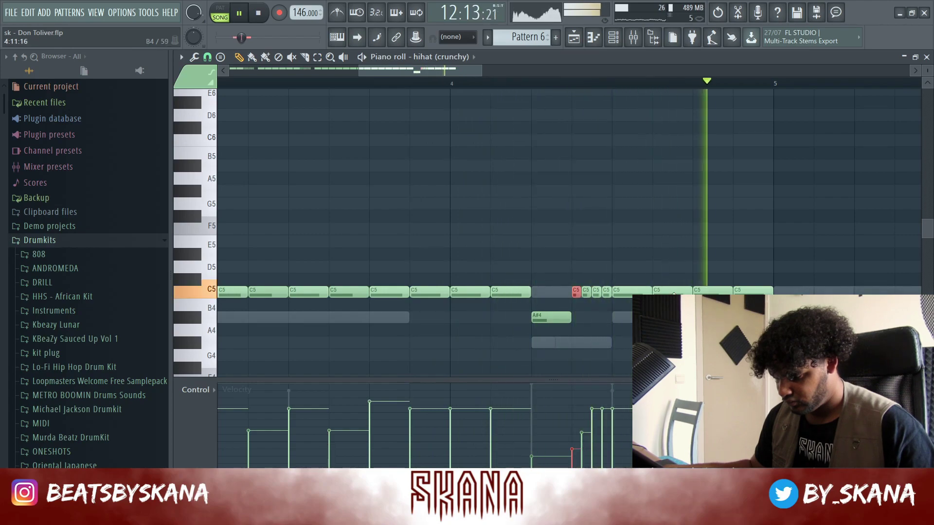
pyautogui.press('space')
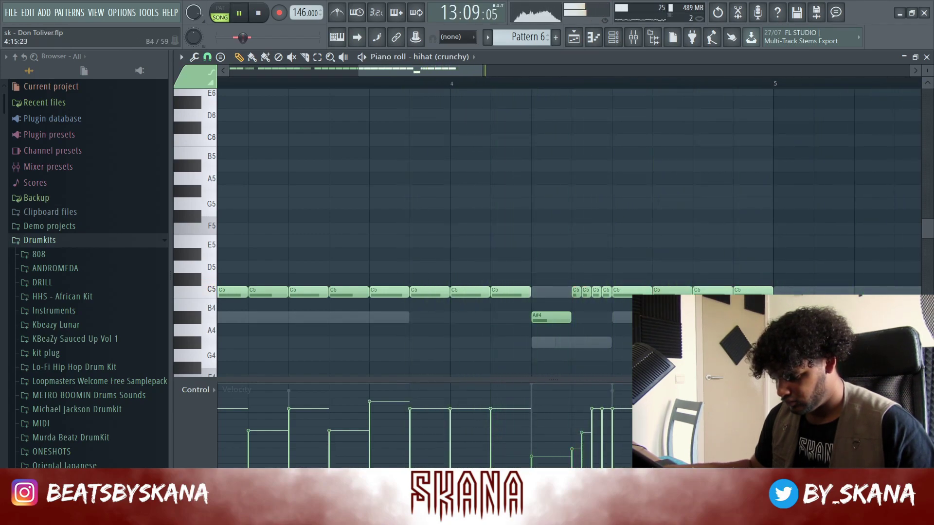
pyautogui.keyDown('ctrl'); pyautogui.rightClick(753, 305); pyautogui.keyUp('ctrl')
pyautogui.hotkey('ctrl', 'b')
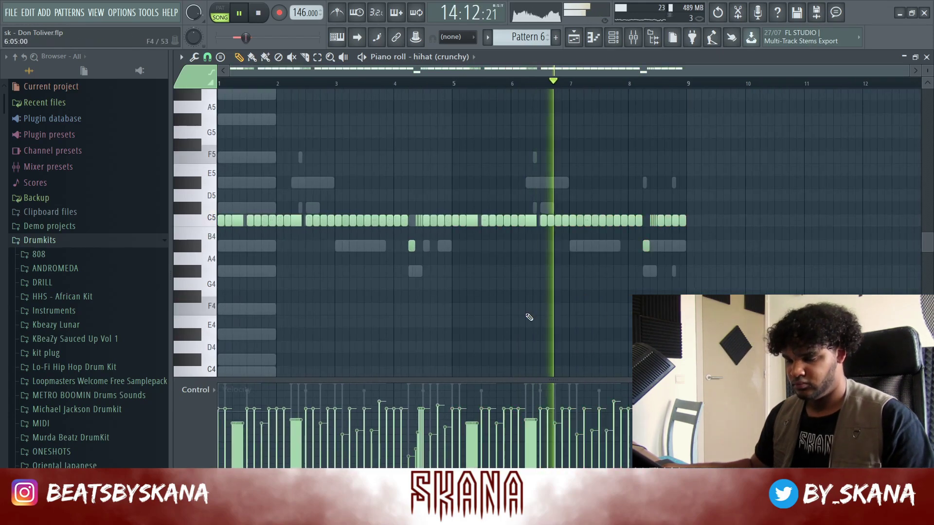
pyautogui.click(262, 10)
pyautogui.press('space')
# Try hihat (drizzy), hihat (Dreams - 31dezember) and hihat (Dreams - Hallelujah) as replacement sounds on the hi-hat channel
pyautogui.click(613, 38)
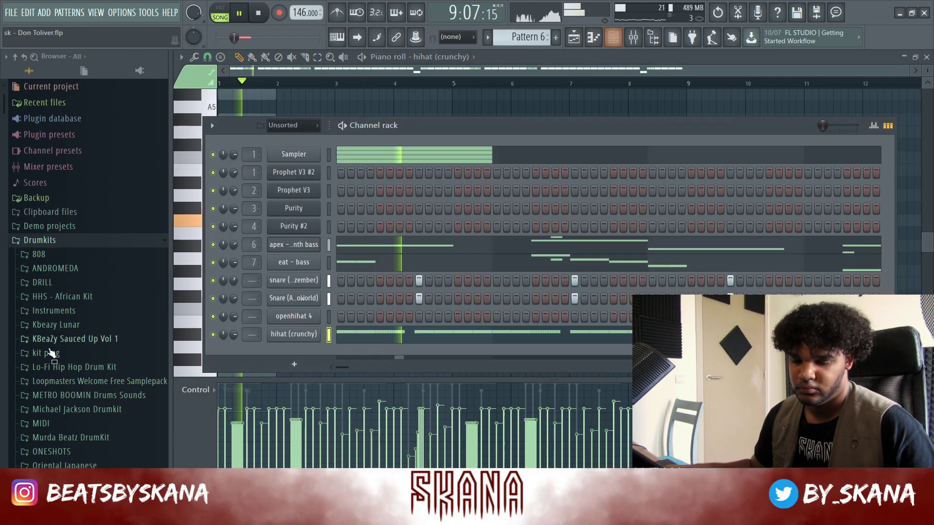
pyautogui.scroll(-8, 61, 359)
pyautogui.click(83, 266)
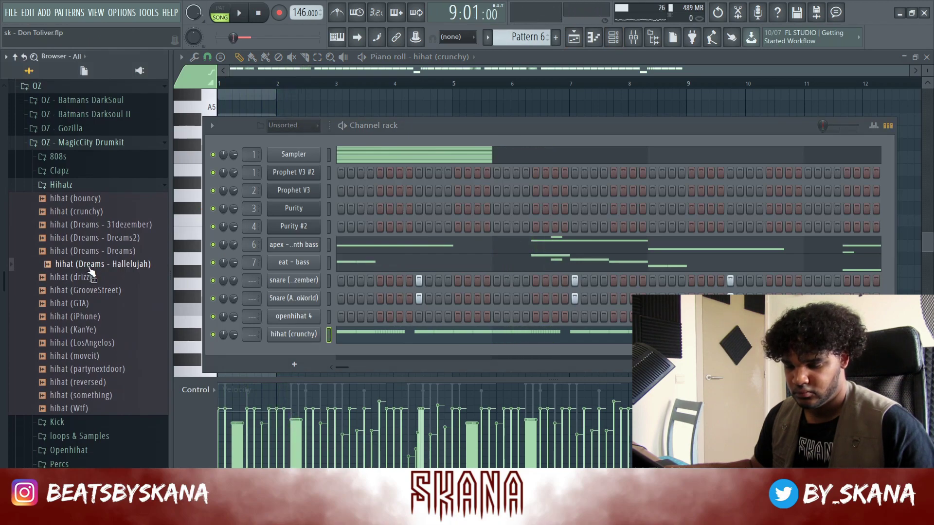
pyautogui.click(77, 278)
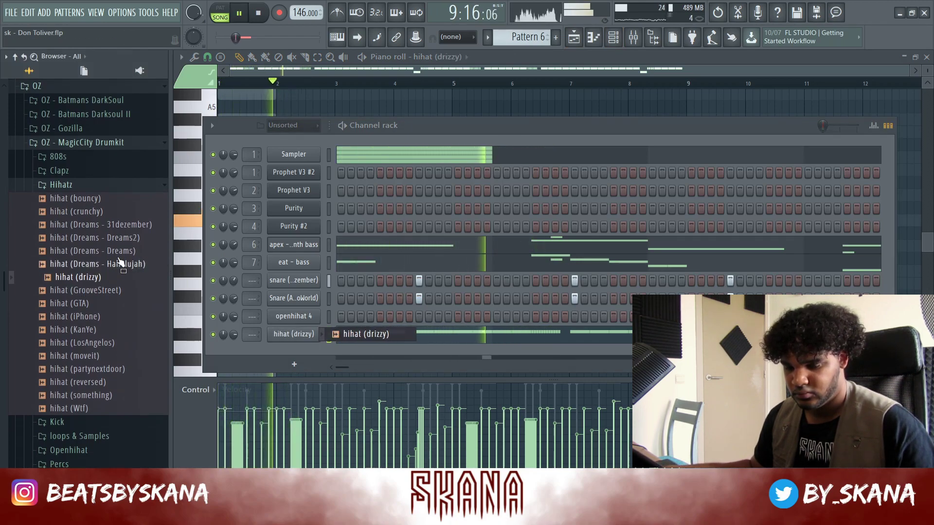
pyautogui.click(125, 239)
pyautogui.click(128, 225)
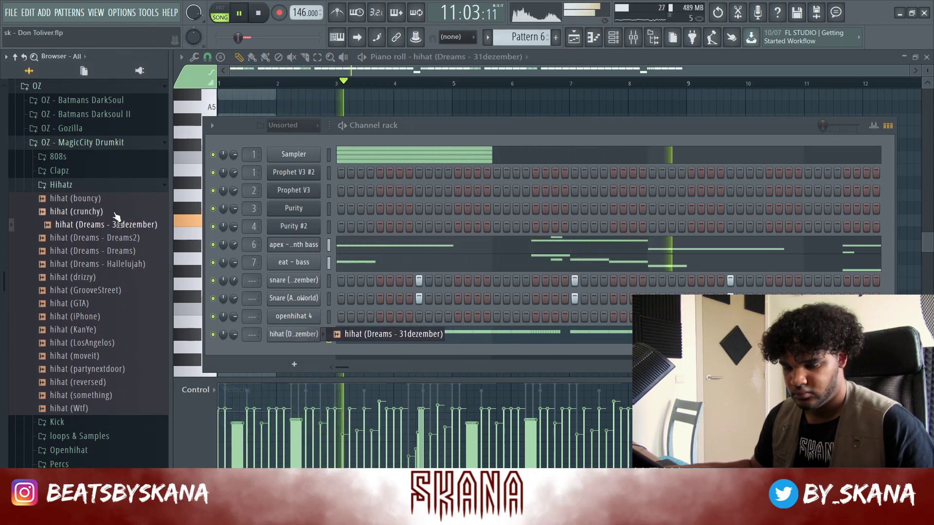
pyautogui.click(102, 210)
pyautogui.click(103, 266)
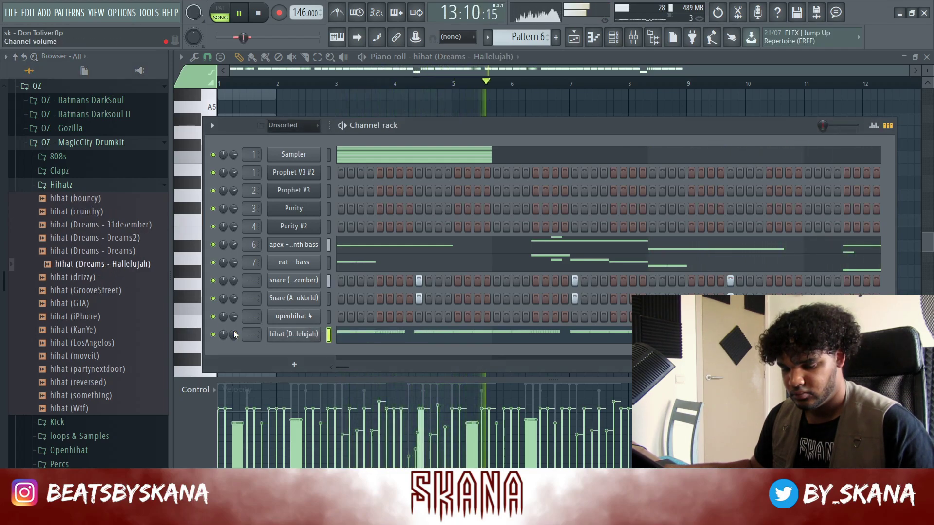
# Replace the hi-hat channel's sample with hihat (GrooveStreet)
pyautogui.moveTo(110, 278); pyautogui.dragTo(259, 336)
pyautogui.click(119, 296)
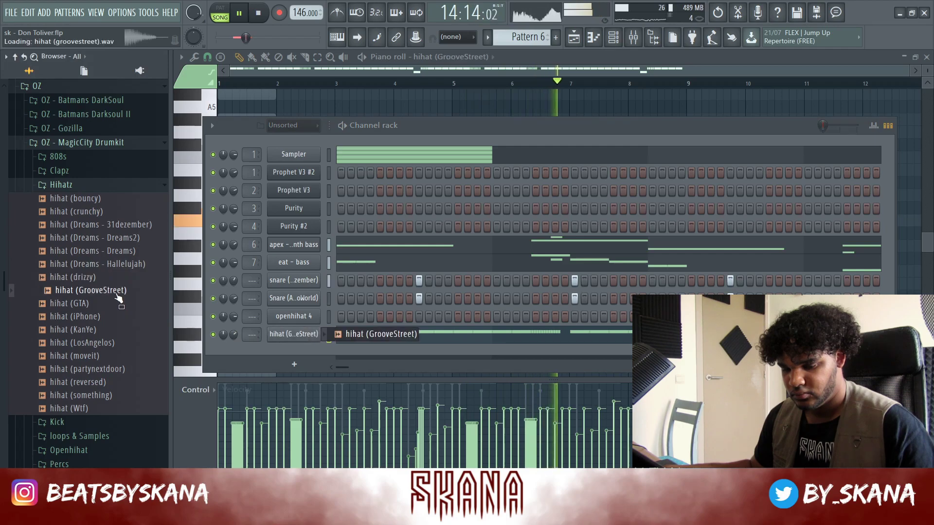
pyautogui.click(306, 335)
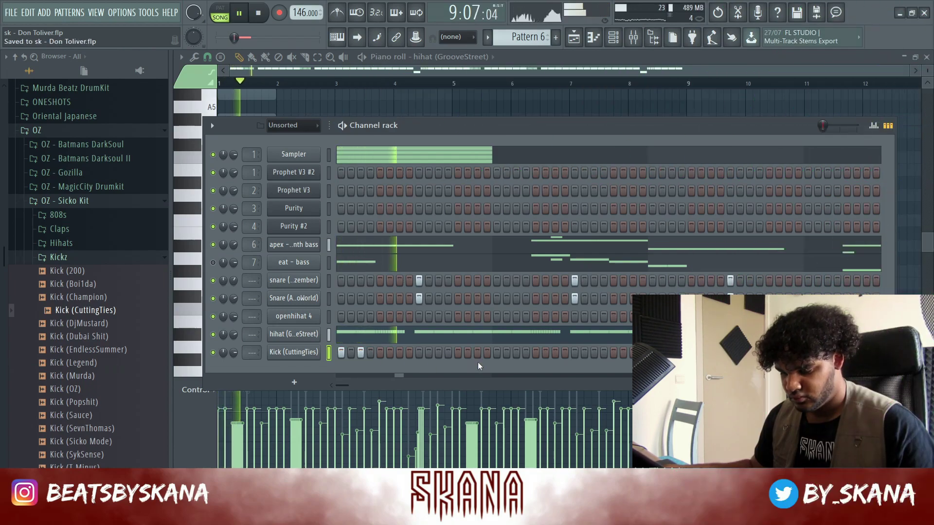
# Add Kick (CuttingTies) hits on steps 21 and 28 and open the kick's piano roll
pyautogui.click(535, 352)
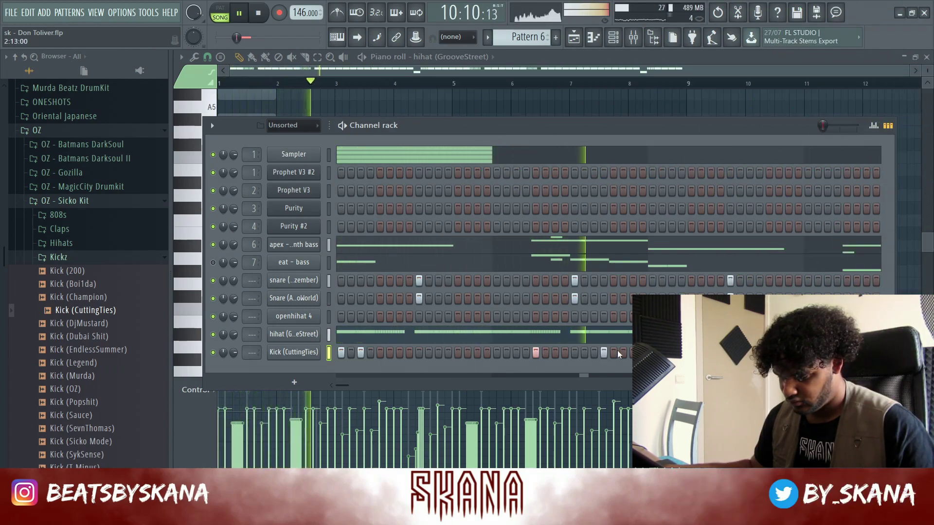
pyautogui.press('space')
pyautogui.rightClick(301, 353)
pyautogui.click(348, 347)
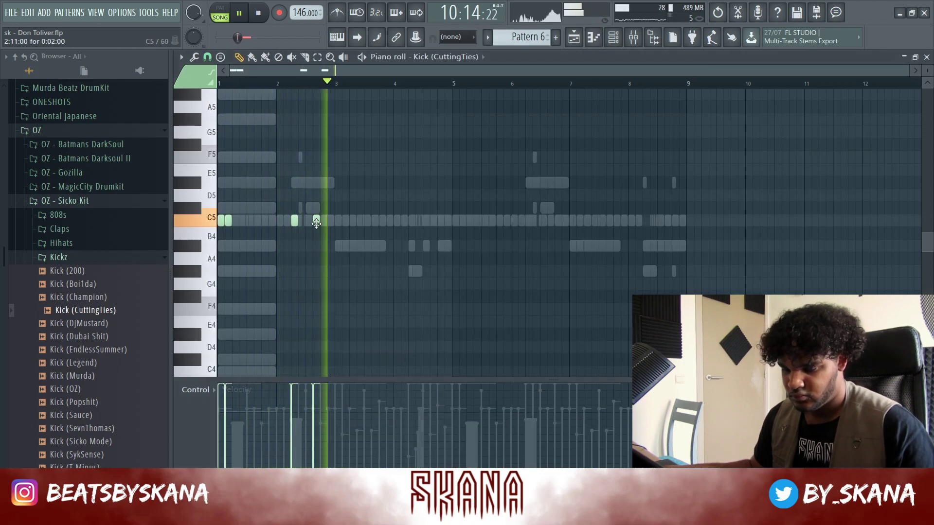
pyautogui.click(344, 221)
pyautogui.press('space')
pyautogui.moveTo(344, 202); pyautogui.dragTo(223, 253)
pyautogui.scroll(-1, 263, 254)
pyautogui.keyDown('ctrl'); pyautogui.click(289, 259); pyautogui.keyUp('ctrl')
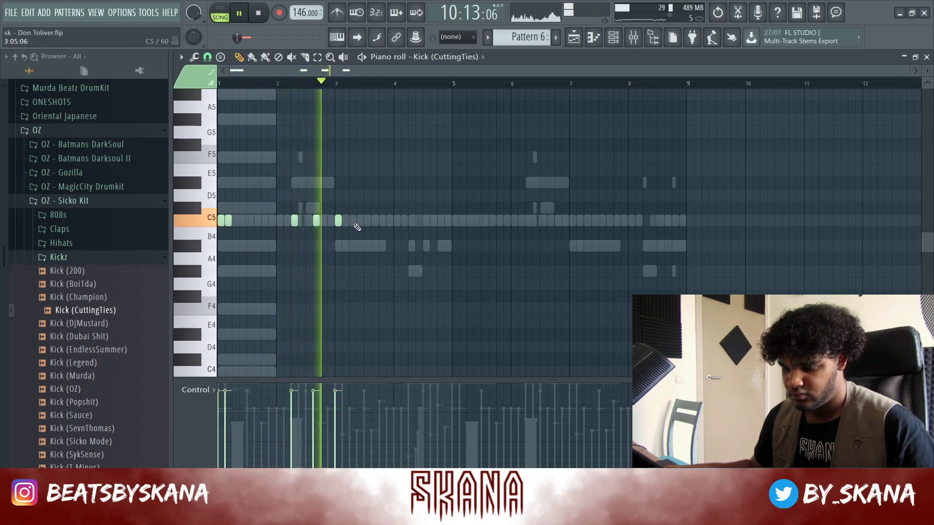
pyautogui.rightClick(339, 223)
# Duplicate the first two bars of kick notes until they fill all eight bars
pyautogui.moveTo(337, 83); pyautogui.dragTo(64, 201)
pyautogui.hotkey('ctrl', 'b')
pyautogui.hotkey('ctrl', 'b')
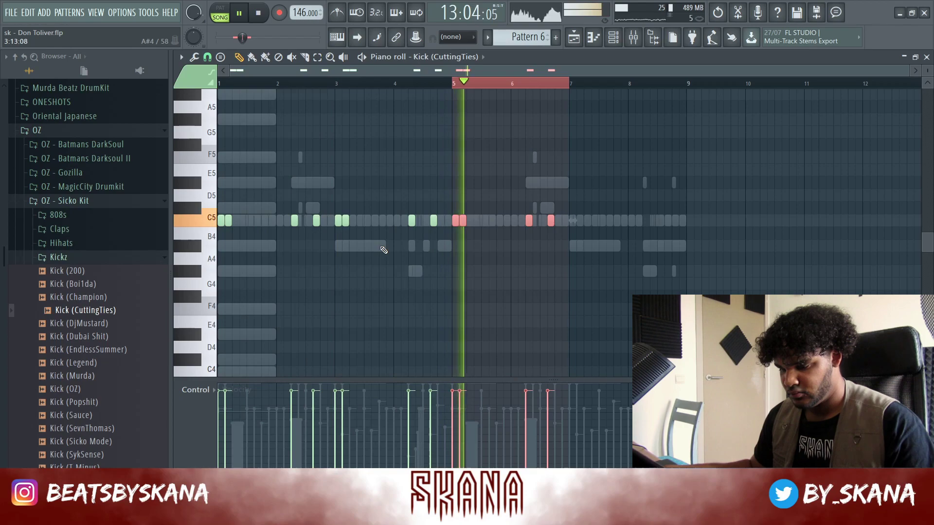
pyautogui.hotkey('ctrl', 'b')
pyautogui.hotkey('ctrl', 'd')
# Remove the kick notes on beat 2 of bars 4 and 8, and add a kick at 8:13
pyautogui.rightClick(411, 221)
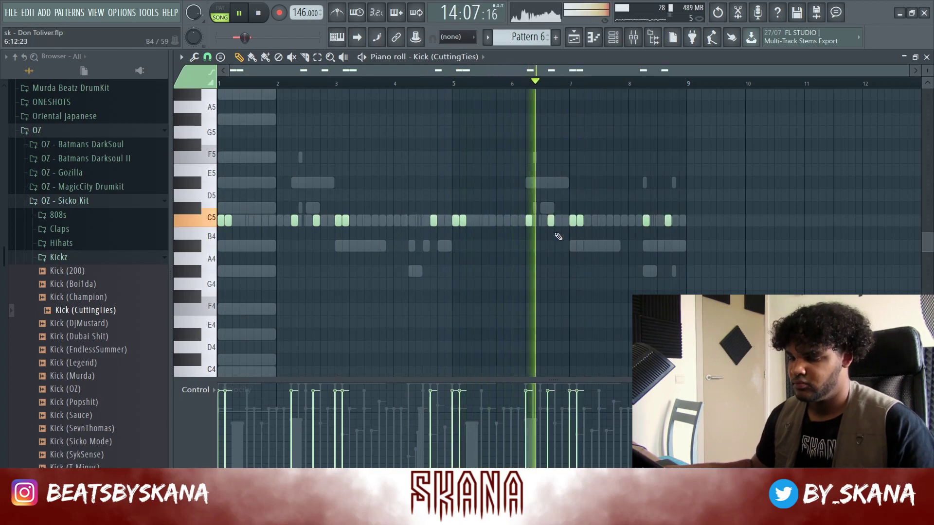
pyautogui.rightClick(646, 222)
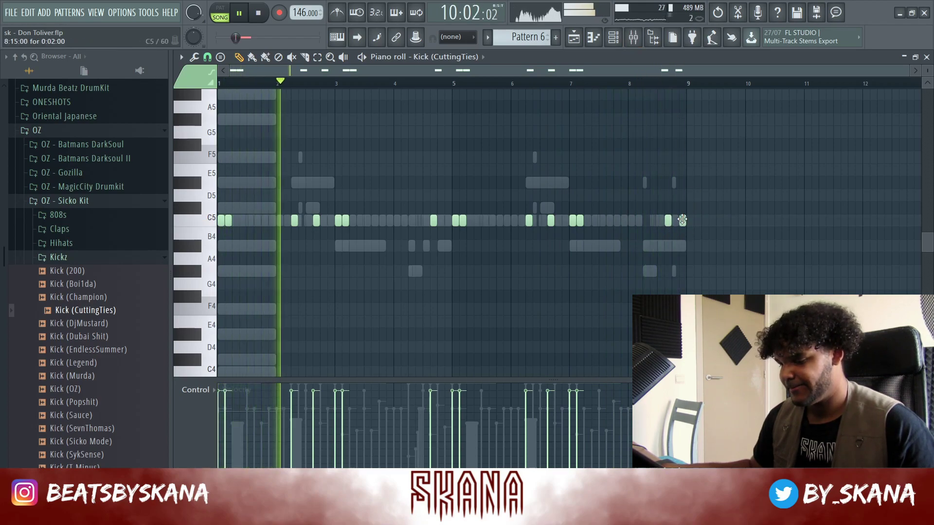
pyautogui.moveTo(681, 217); pyautogui.dragTo(673, 215)
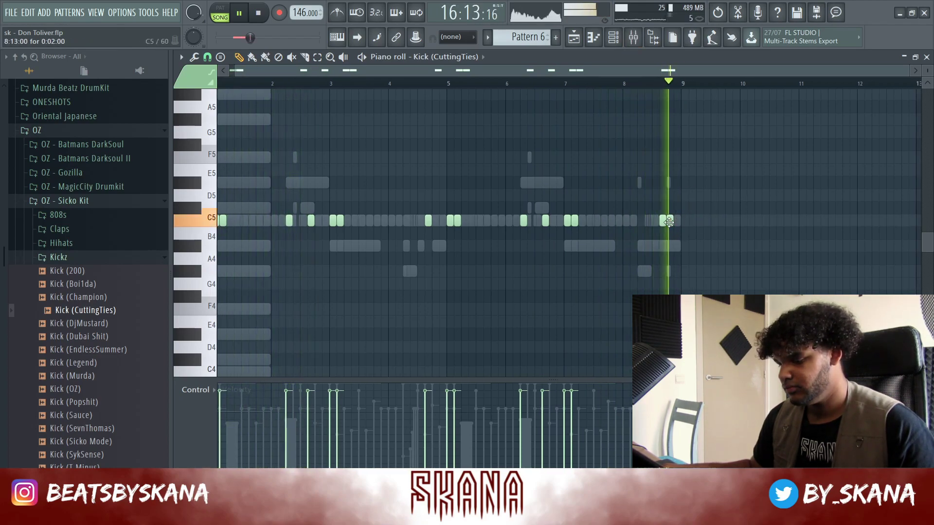
# Chop the kick note at 8:11 into a short roll with the Chopper tool
pyautogui.press('space')
pyautogui.scroll(3, 665, 226)
pyautogui.keyDown('ctrl'); pyautogui.click(653, 224); pyautogui.keyUp('ctrl')
pyautogui.hotkey('alt', 'u')
pyautogui.press('space')
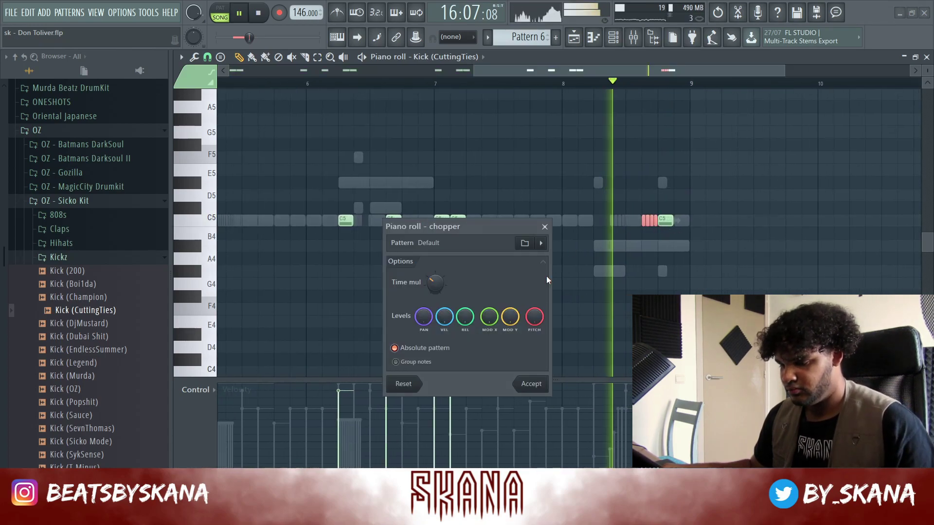
pyautogui.click(531, 384)
# Complete the bar 8 kick fill with a note at 8:15 and play it back
pyautogui.scroll(-4, 690, 258)
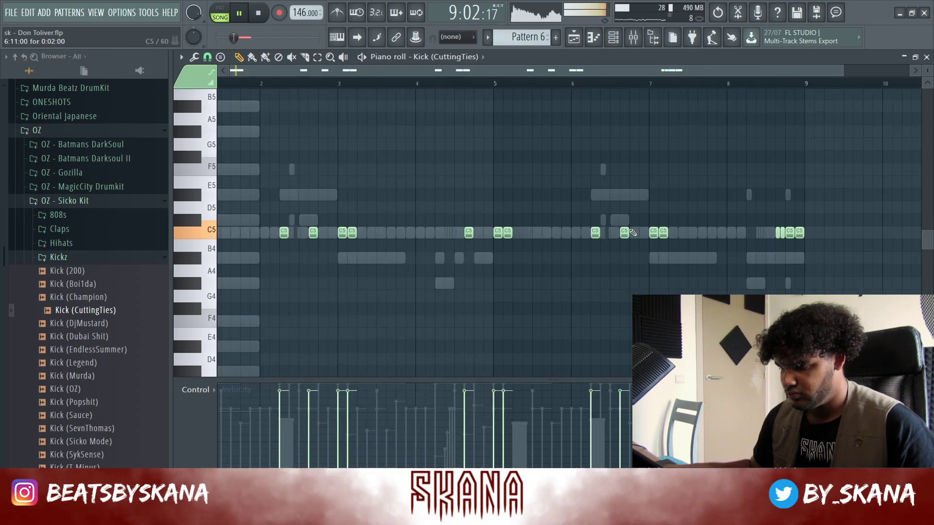
pyautogui.scroll(4, 730, 234)
pyautogui.keyDown('ctrl'); pyautogui.click(714, 234); pyautogui.keyUp('ctrl')
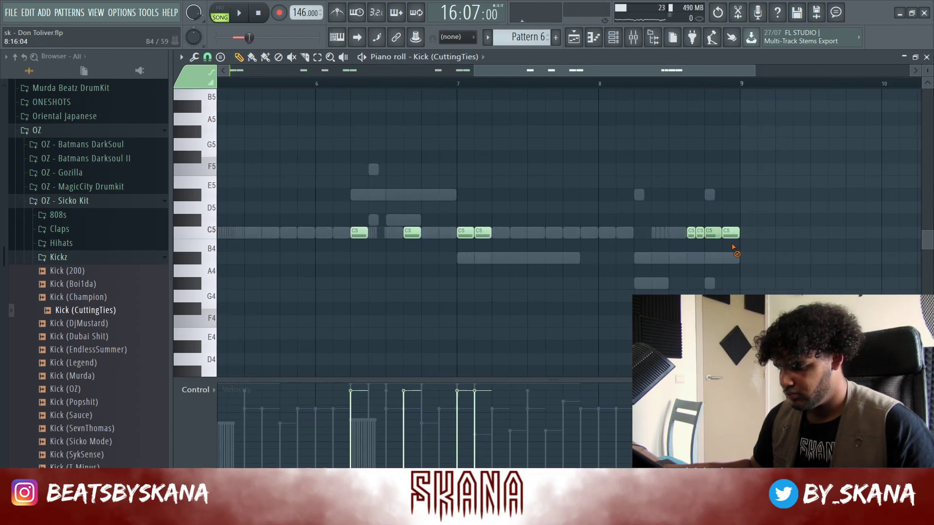
pyautogui.scroll(-4, 448, 202)
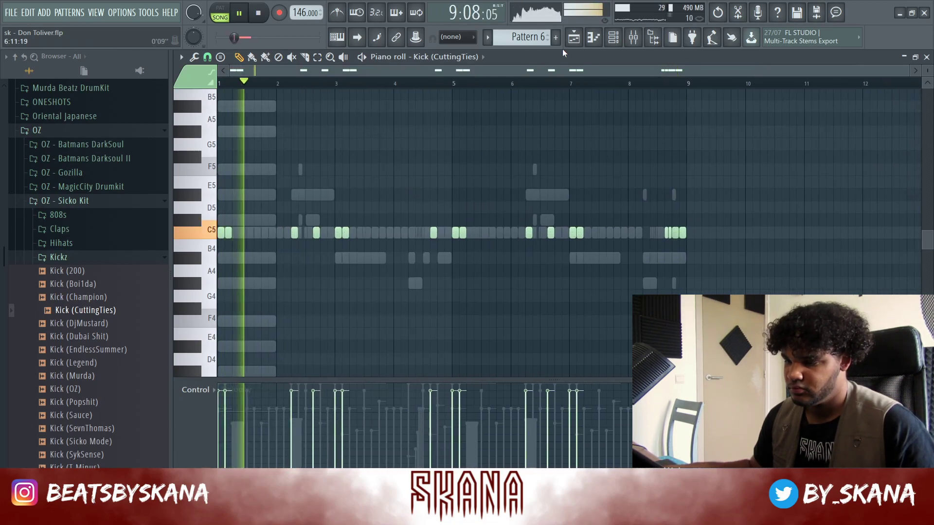
pyautogui.scroll(4, 675, 258)
pyautogui.press('space')
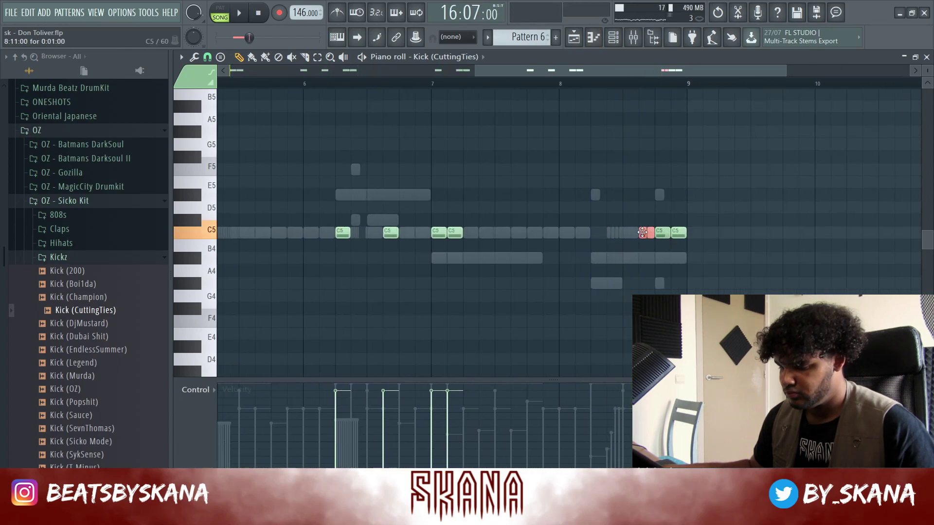
pyautogui.moveTo(659, 235); pyautogui.dragTo(659, 236)
pyautogui.press('space')
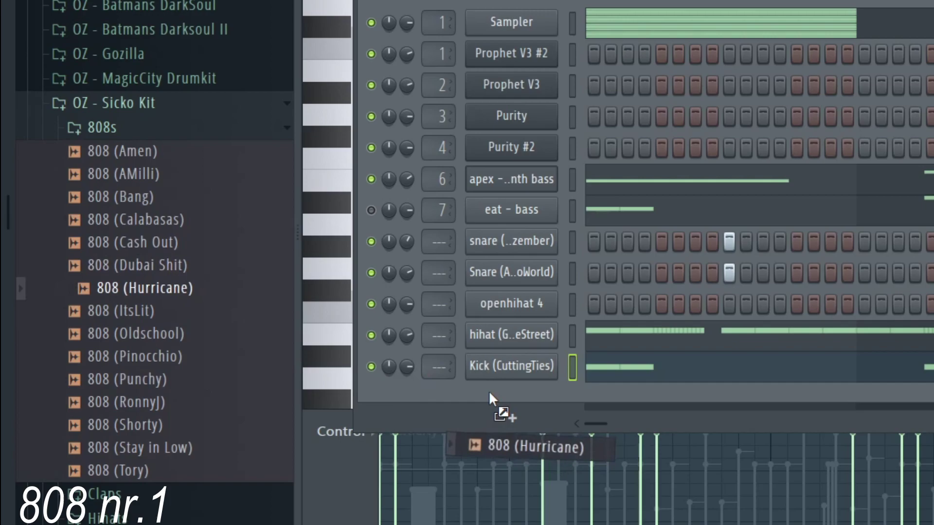
# Add 808 (Hurricane) and 808 (Oldschool) as new channels and enter a one-bar G5 note in bar 1 for 808 (Hurricane)
pyautogui.moveTo(488, 390); pyautogui.dragTo(489, 391)
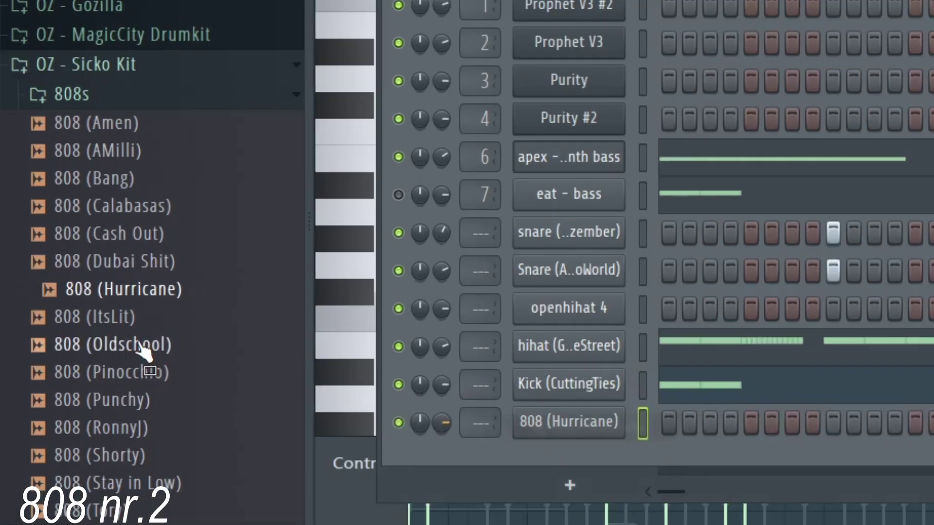
pyautogui.moveTo(538, 433); pyautogui.dragTo(598, 446)
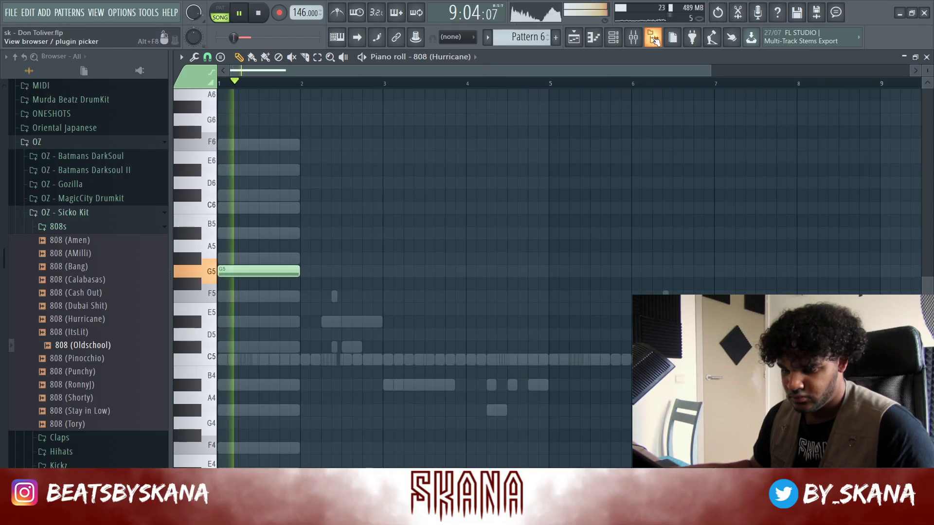
# Hide the browser and switch the piano roll to the 808 (Oldschool) channel
pyautogui.click(654, 41)
pyautogui.press('space')
pyautogui.press('F6')
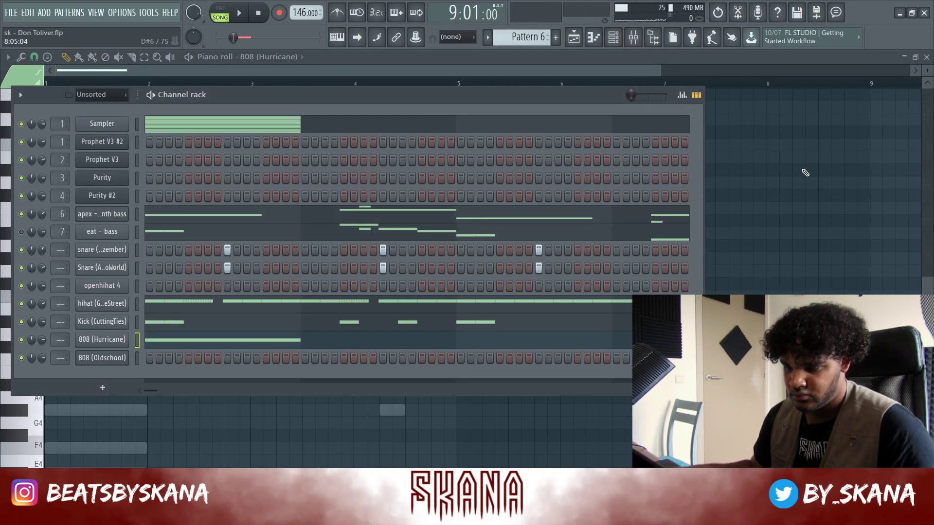
pyautogui.press('F6')
pyautogui.click(300, 57)
pyautogui.click(280, 312)
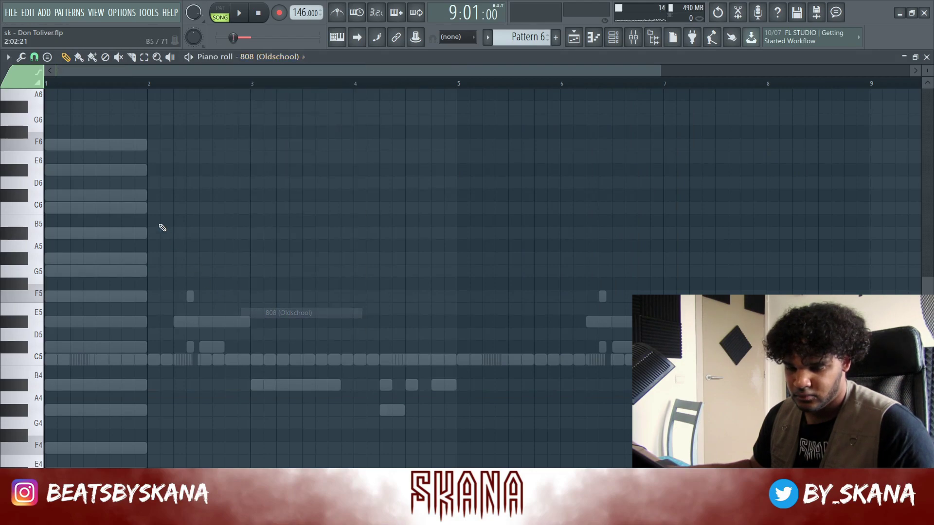
# Place 808 (Oldschool) notes on C6 at 1:13 and 2:05, A#5 at 2:11 and G5 at 2:13
pyautogui.moveTo(242, 213); pyautogui.dragTo(124, 212)
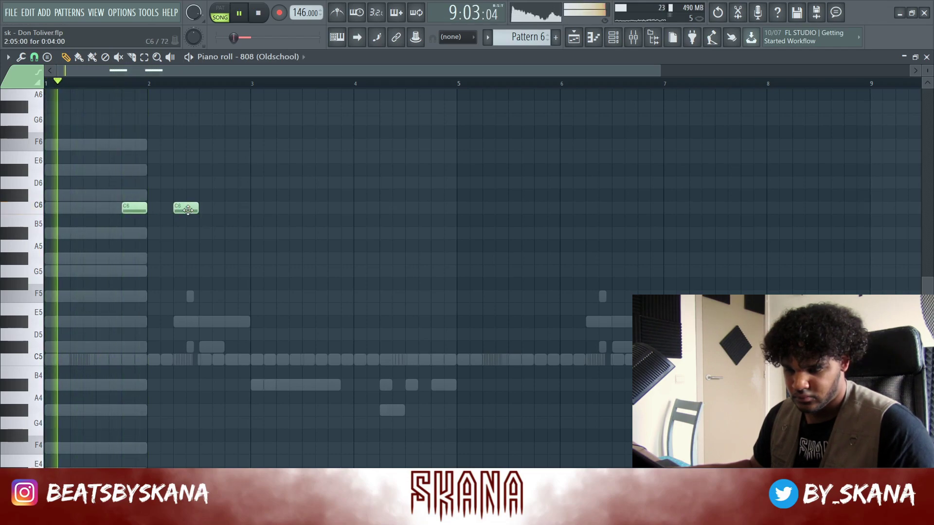
pyautogui.keyDown('ctrl'); pyautogui.moveTo(192, 210); pyautogui.dragTo(139, 213); pyautogui.keyUp('ctrl')
pyautogui.keyDown('ctrl'); pyautogui.click(201, 229); pyautogui.keyUp('ctrl')
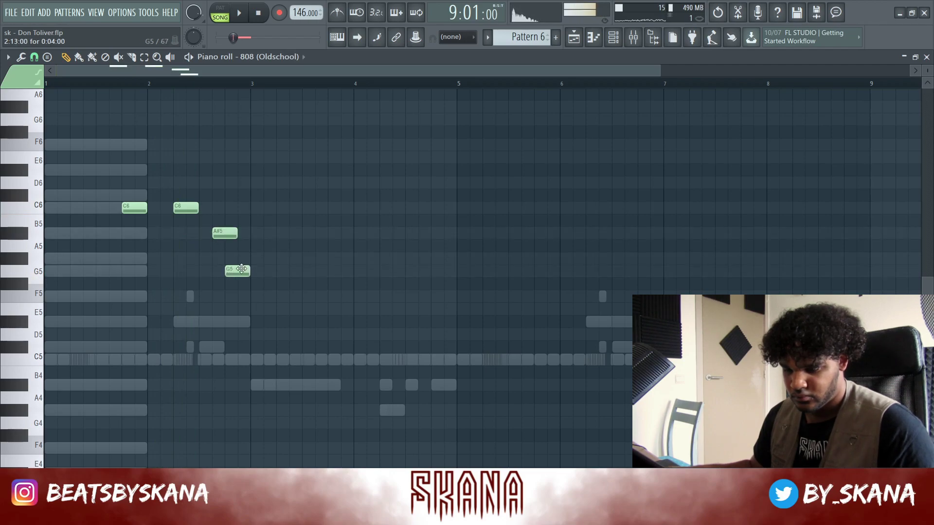
# Apply quick legato to the 808 (Oldschool) notes to close the gaps between them, and save the project
pyautogui.press('space')
pyautogui.hotkey('ctrl', 'l')
pyautogui.hotkey('ctrl', 's')
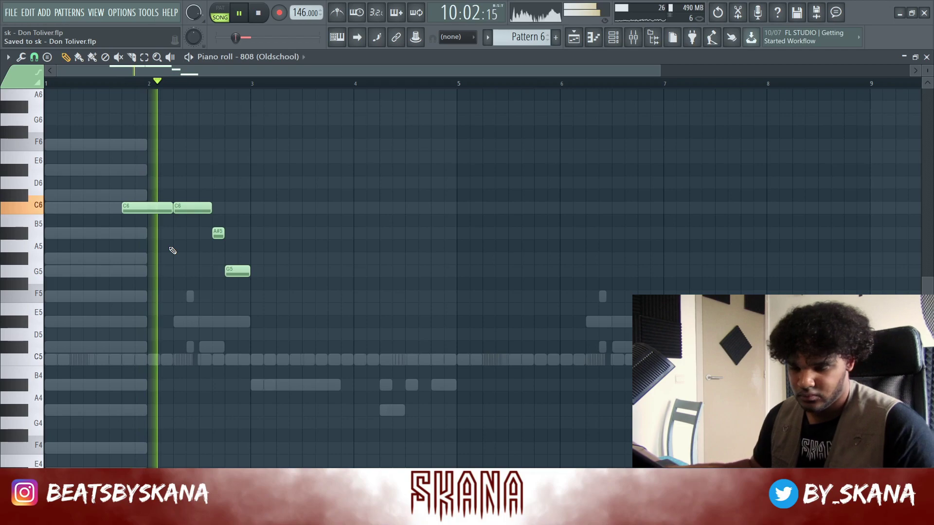
# Switch the piano roll to 808 (Hurricane) and shorten both G5 notes to three beats so they end at 1:13 and 3:13
pyautogui.press('space')
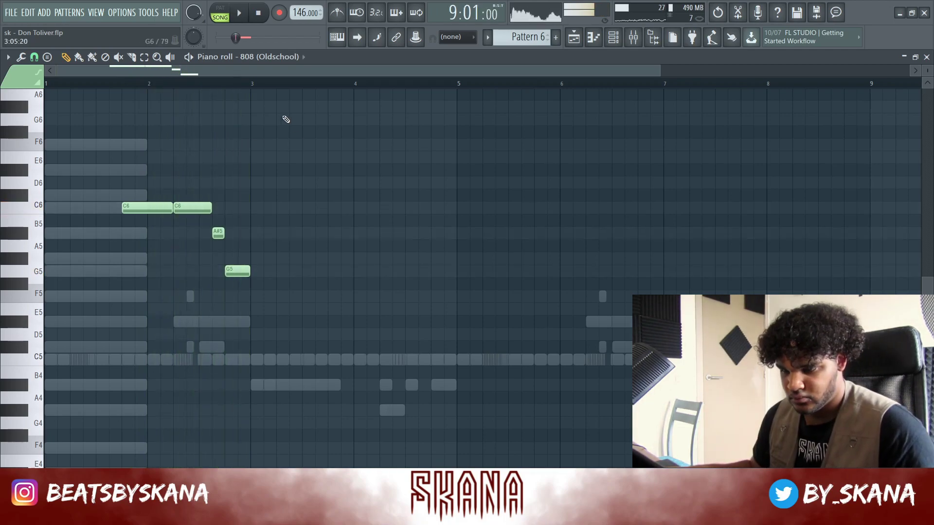
pyautogui.click(281, 58)
pyautogui.click(288, 303)
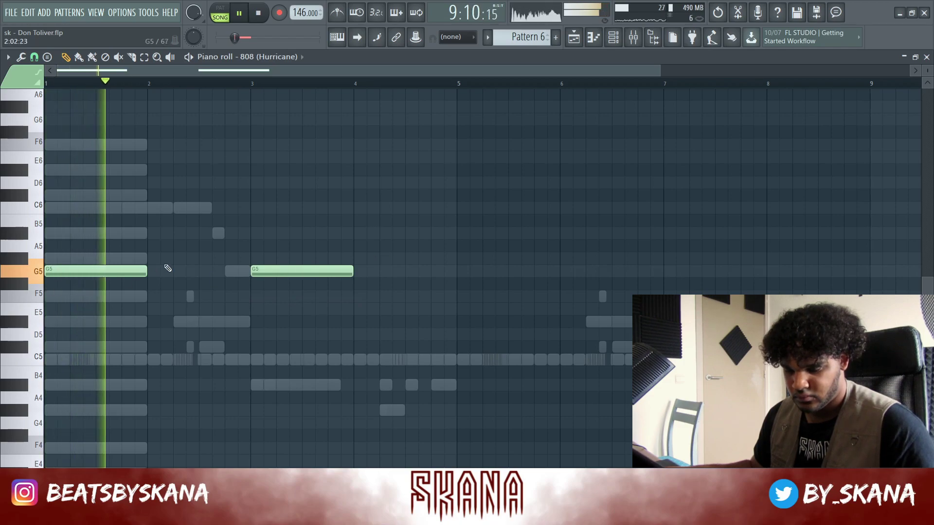
pyautogui.hotkey('ctrl', 'a')
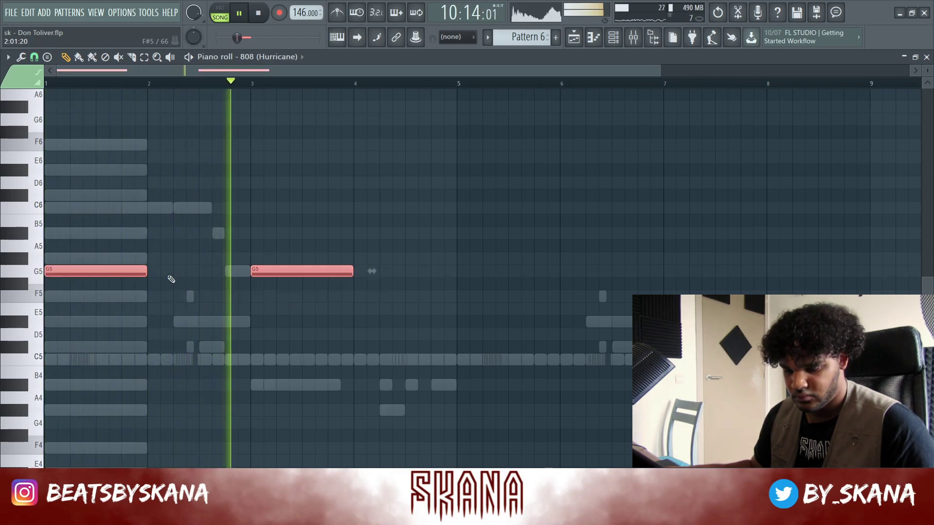
pyautogui.moveTo(146, 272); pyautogui.dragTo(122, 274)
pyautogui.hotkey('ctrl', 'd')
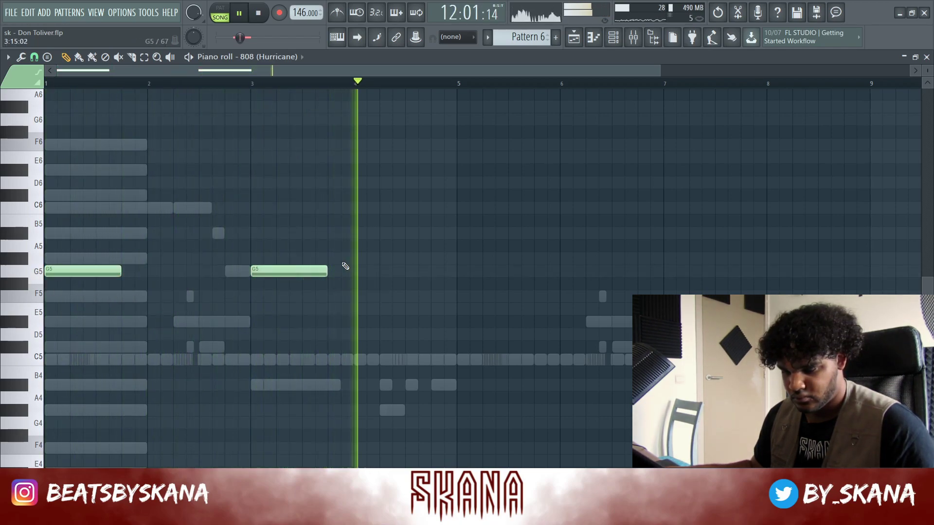
# In 808 (Oldschool), set the 1:13 note to G5 with an F6 slide, and enter D#6, two C6, G#5 and an A#5 slide in bar 4
pyautogui.click(265, 58)
pyautogui.click(299, 313)
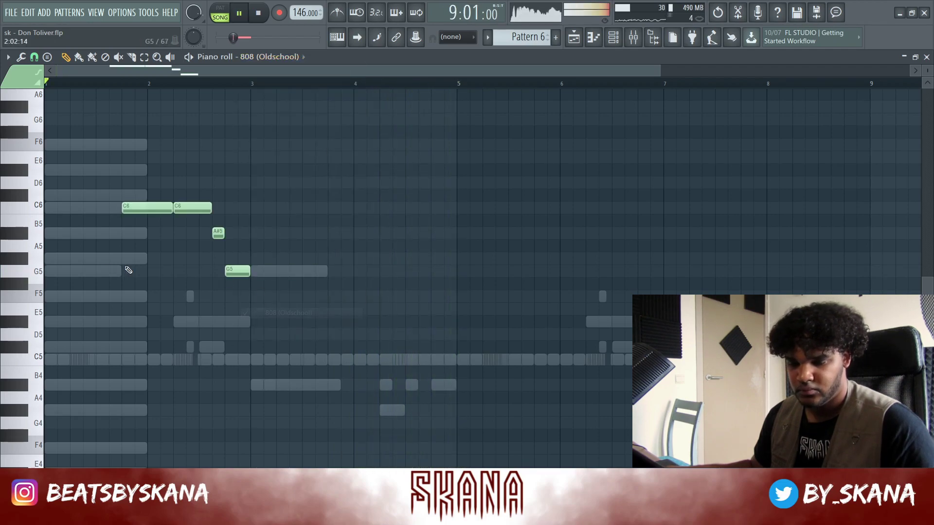
pyautogui.press('space')
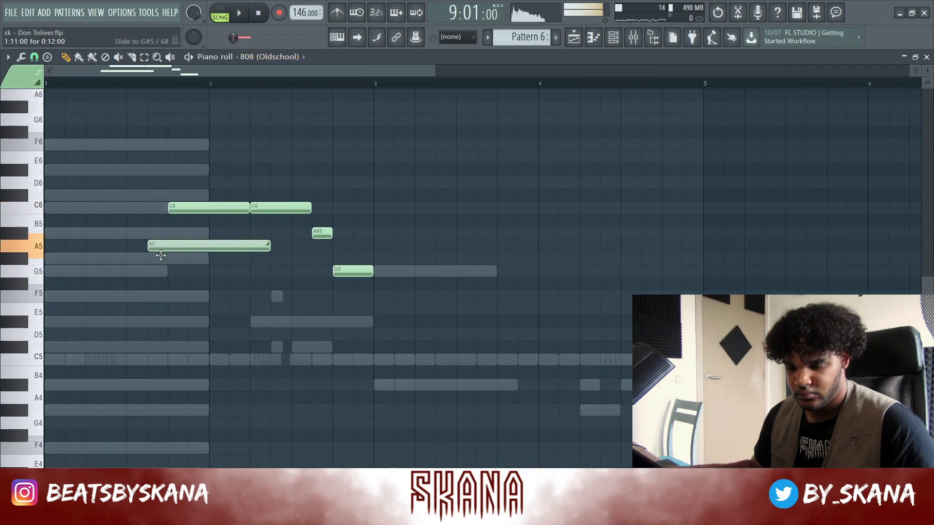
pyautogui.press('space')
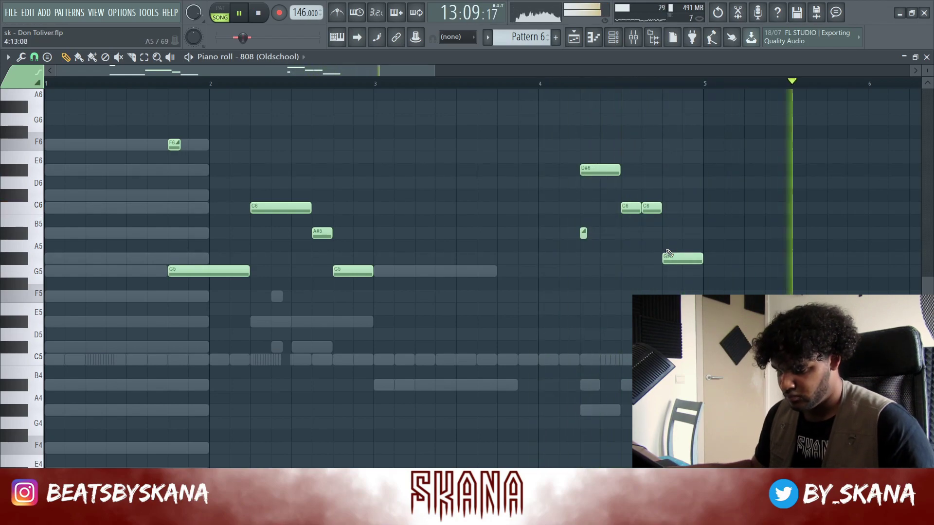
# Duplicate bars 1–4 of the 808 (Oldschool) pattern into bars 5–8
pyautogui.keyDown('ctrl'); pyautogui.rightClick(644, 245); pyautogui.keyUp('ctrl')
pyautogui.moveTo(386, 85); pyautogui.dragTo(2, 165)
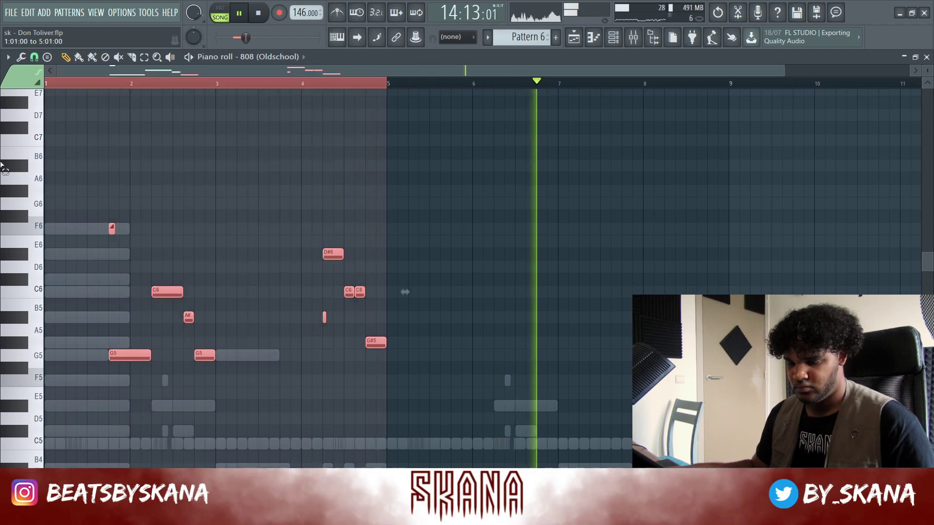
pyautogui.hotkey('ctrl', 'b')
pyautogui.keyDown('ctrl'); pyautogui.click(392, 112); pyautogui.keyUp('ctrl')
pyautogui.click(268, 57)
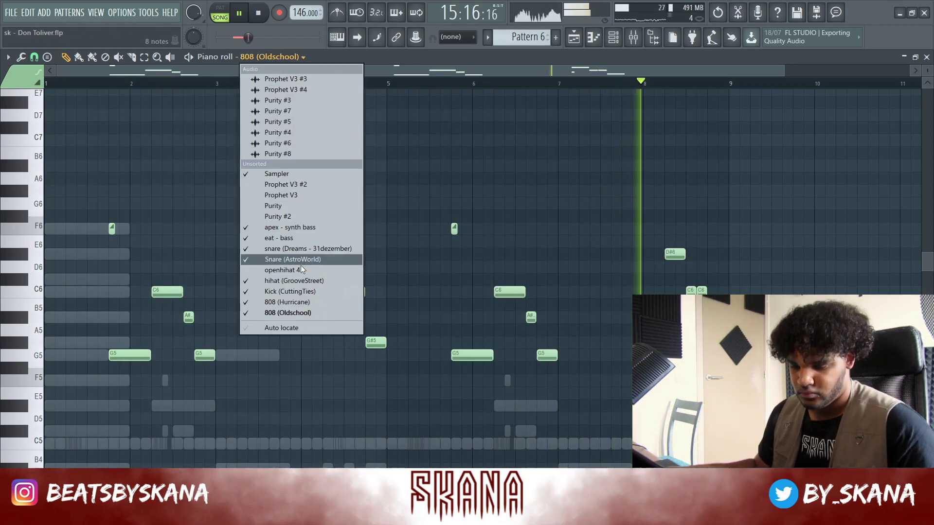
pyautogui.click(310, 292)
pyautogui.moveTo(387, 84); pyautogui.dragTo(2, 208)
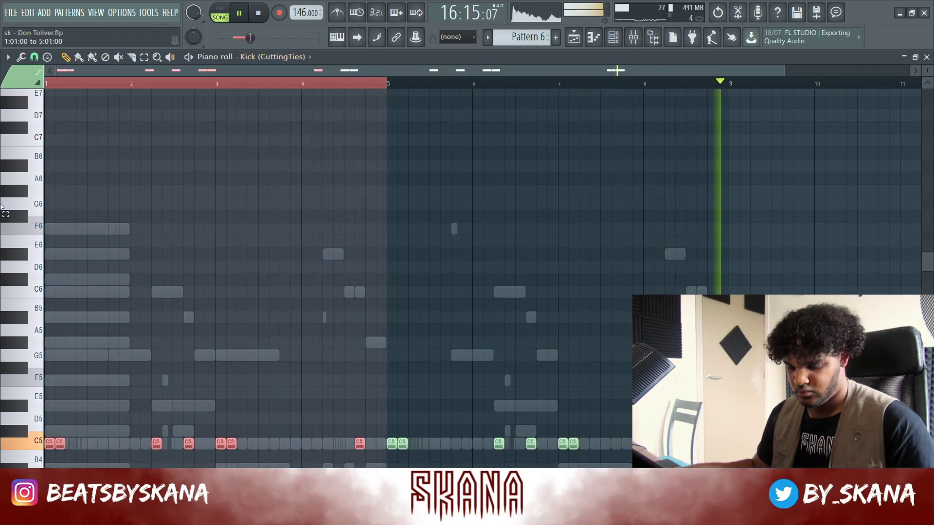
pyautogui.click(339, 136)
pyautogui.click(270, 56)
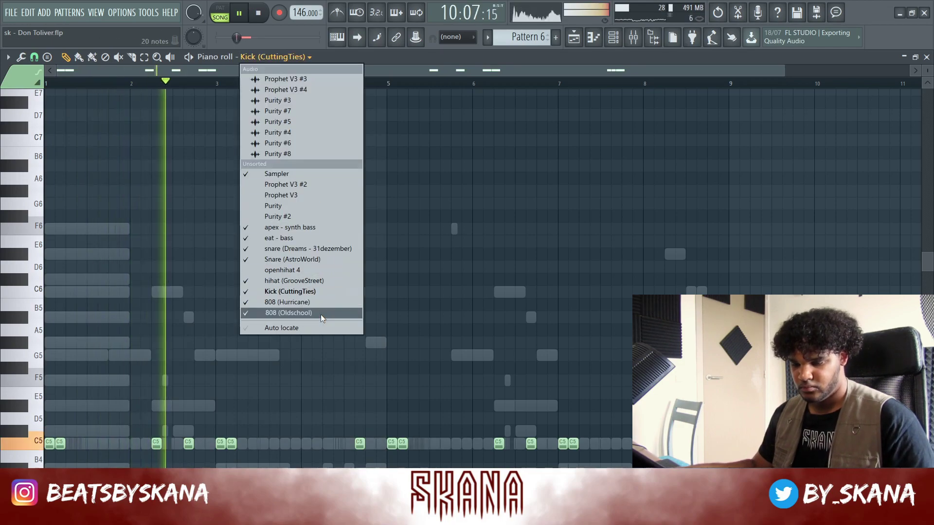
pyautogui.click(320, 314)
# Switch to 808 (Hurricane) and duplicate its bars 1–4 into bars 5–8
pyautogui.click(296, 57)
pyautogui.click(326, 303)
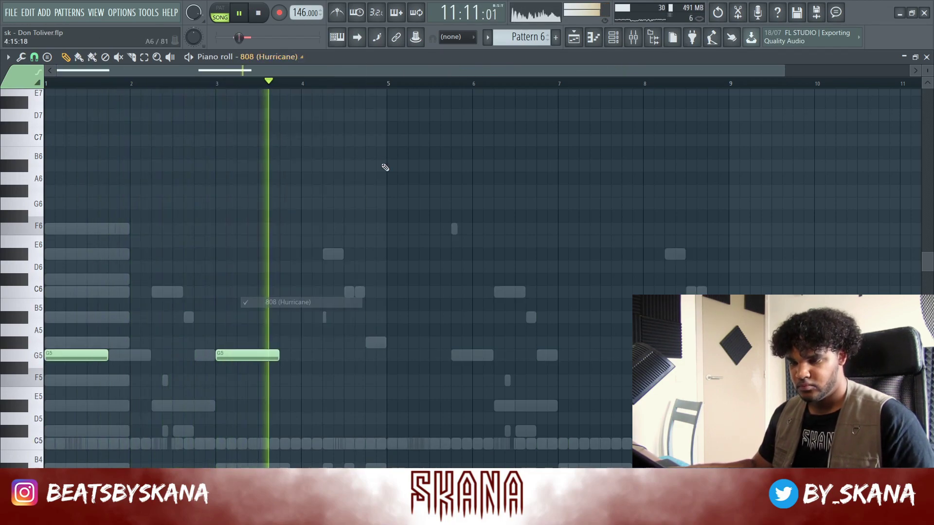
pyautogui.moveTo(388, 85); pyautogui.dragTo(10, 97)
pyautogui.hotkey('ctrl', 'b')
pyautogui.click(463, 335)
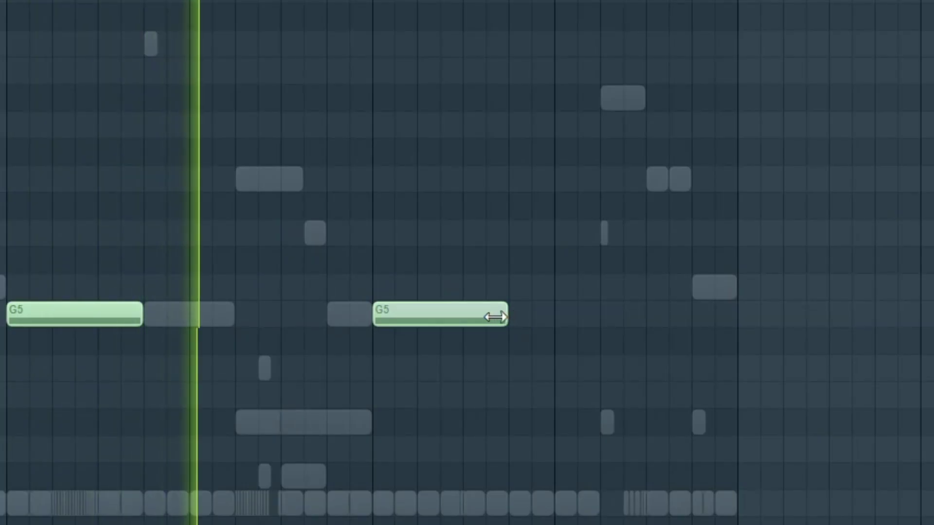
# Shorten the 808 (Hurricane) G5 note in bar 7 and add one-beat G5 notes at 7:13 and 8:01
pyautogui.moveTo(495, 317); pyautogui.dragTo(489, 313)
pyautogui.click(491, 314)
pyautogui.moveTo(590, 323); pyautogui.dragTo(552, 323)
pyautogui.click(560, 313)
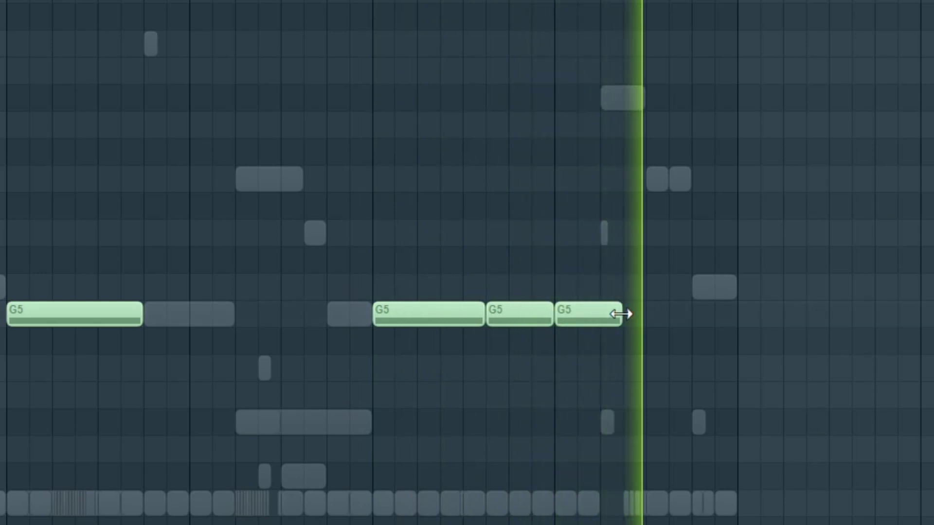
pyautogui.moveTo(621, 314); pyautogui.dragTo(599, 314)
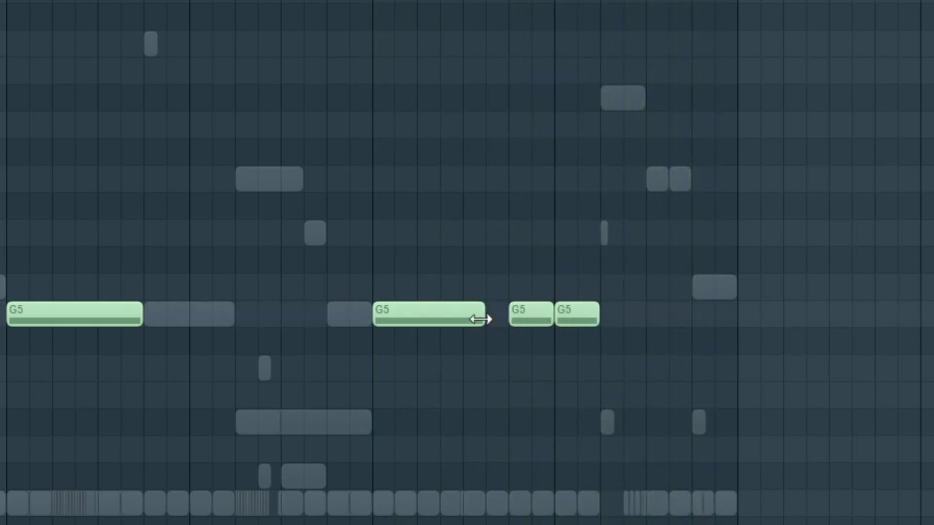
# Add three short G5 notes from 3:13 plus G5 notes at 3:15 and 4:03, and close the gap before 3:15 with quick legato
pyautogui.click(404, 353)
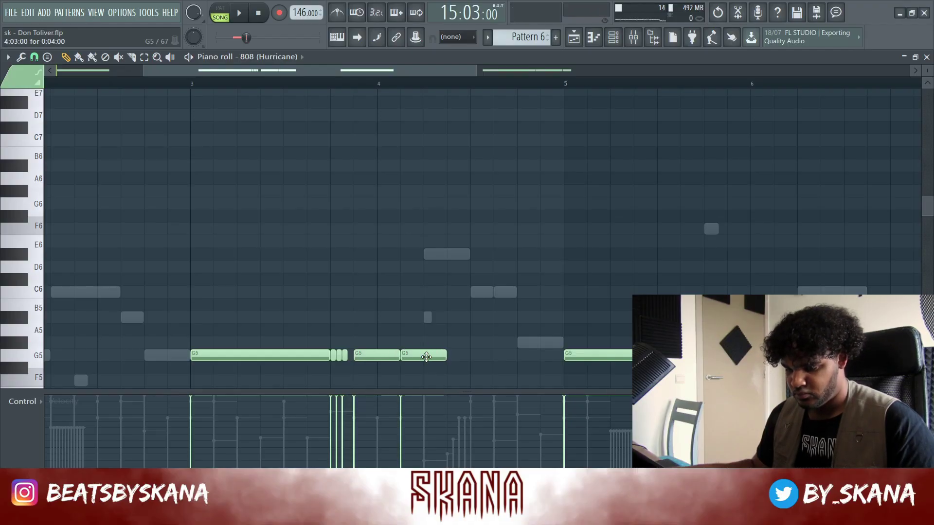
pyautogui.click(266, 85)
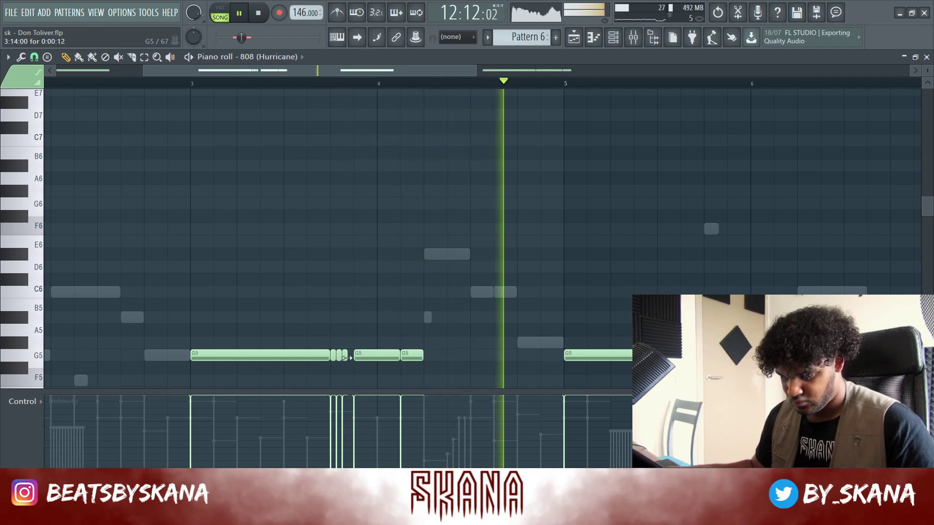
pyautogui.moveTo(338, 347); pyautogui.dragTo(364, 355)
pyautogui.hotkey('ctrl', 'l')
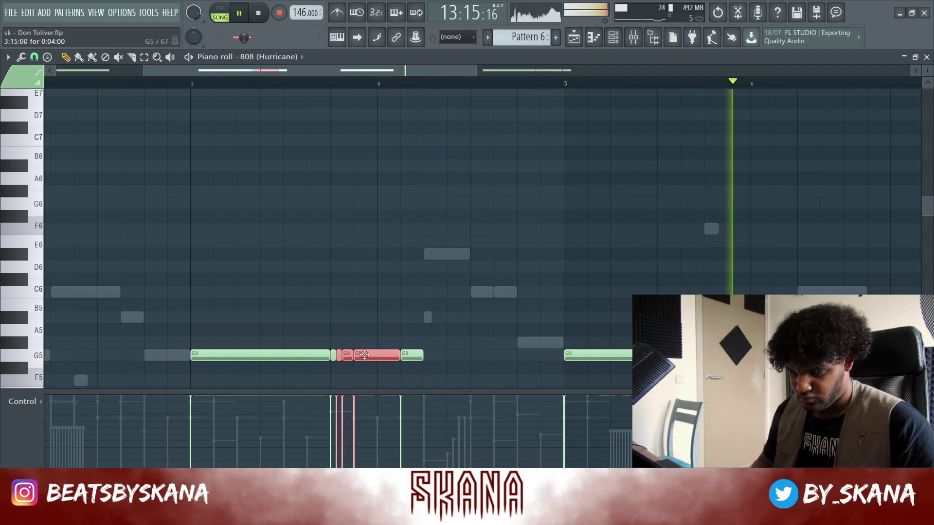
pyautogui.keyDown('ctrl'); pyautogui.click(392, 319); pyautogui.keyUp('ctrl')
# Play back the 808 (Hurricane) pattern and hide the velocity lane below the notes
pyautogui.press('space')
pyautogui.scroll(-4, 395, 317)
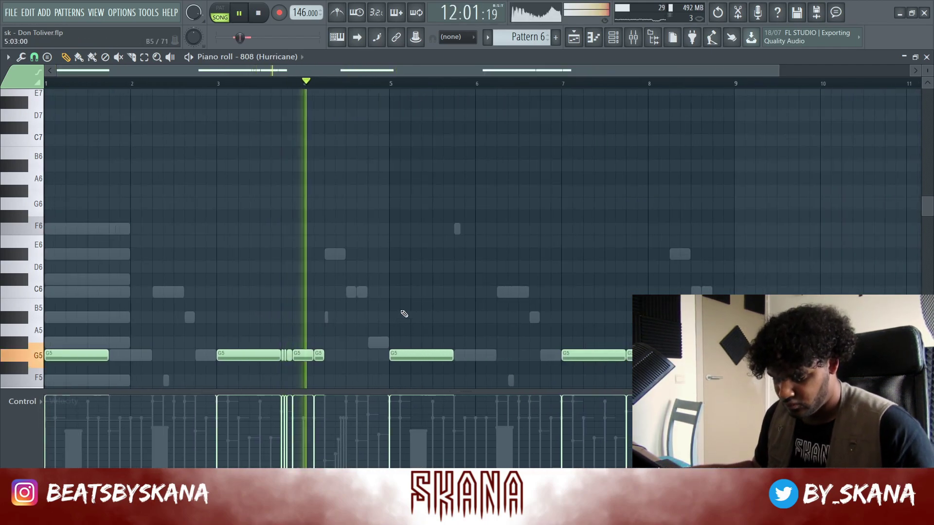
pyautogui.scroll(-3, 402, 316)
pyautogui.scroll(1, 393, 363)
pyautogui.moveTo(383, 391); pyautogui.dragTo(383, 493)
pyautogui.scroll(2, 343, 248)
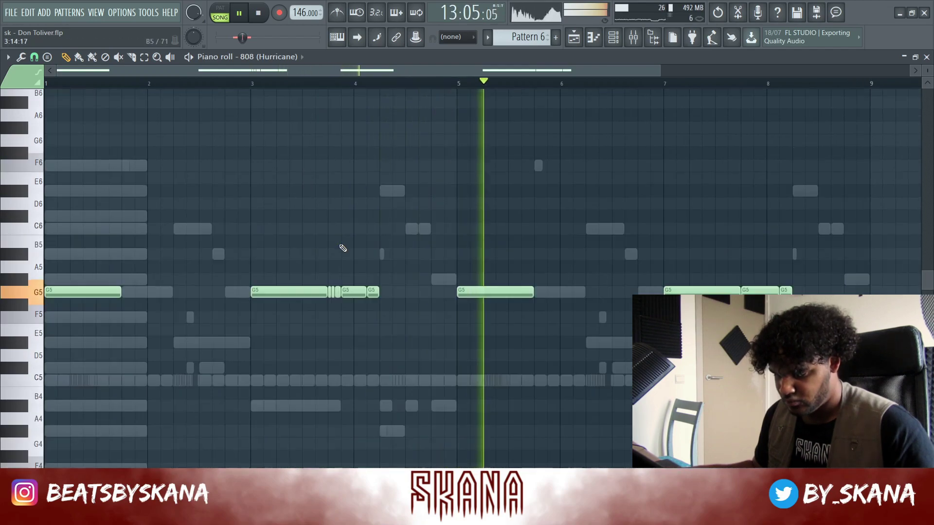
pyautogui.scroll(-1, 359, 276)
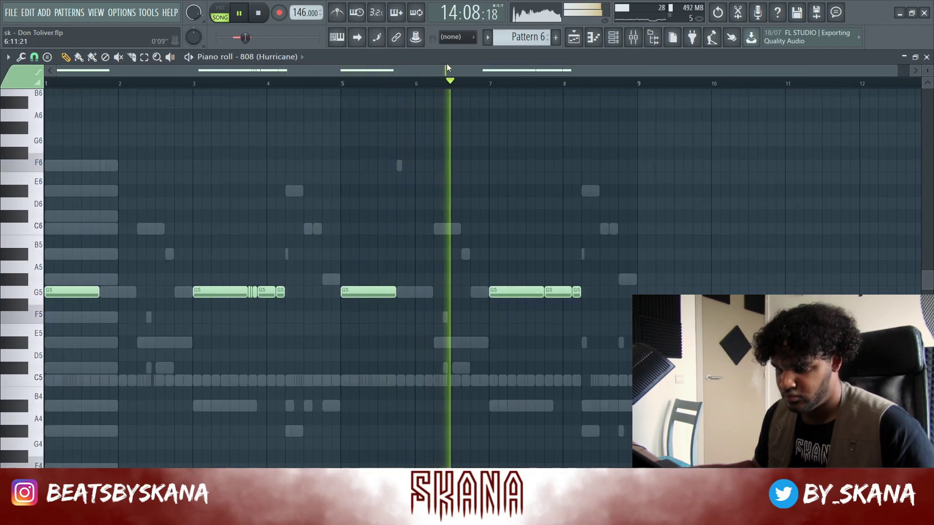
# Switch to 808 (Oldschool), select both F6 slide notes in bars 1 and 5, and lower them to F5
pyautogui.click(252, 57)
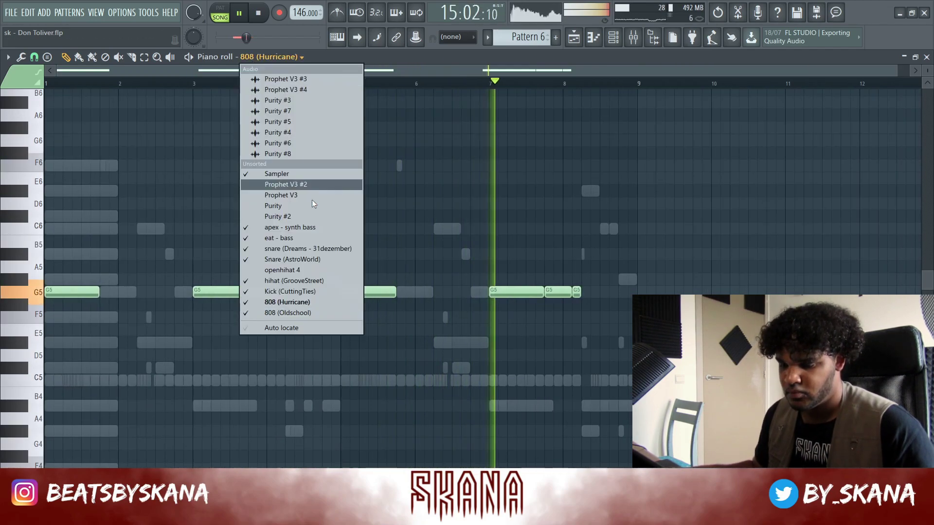
pyautogui.click(311, 302)
pyautogui.click(258, 57)
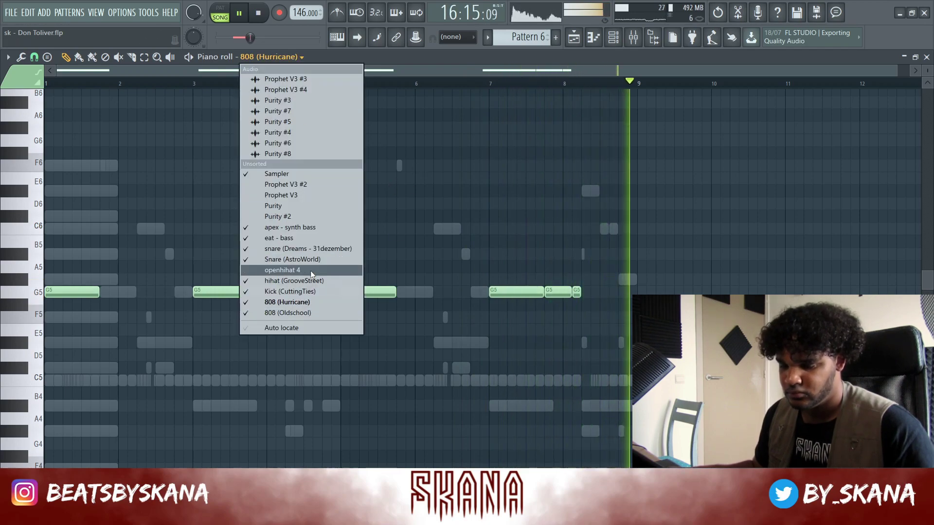
pyautogui.click(301, 313)
pyautogui.moveTo(433, 148); pyautogui.dragTo(72, 171)
pyautogui.press('space')
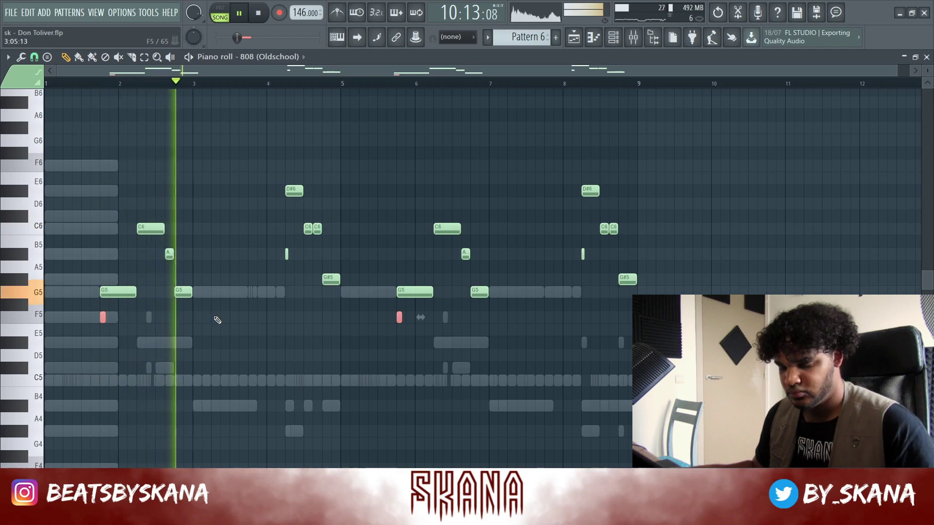
# Raise both slide notes to D#6, and lower the bar 5 slide note to C6 and the 6:05 note to A#5
pyautogui.moveTo(103, 315); pyautogui.dragTo(104, 221)
pyautogui.press('space')
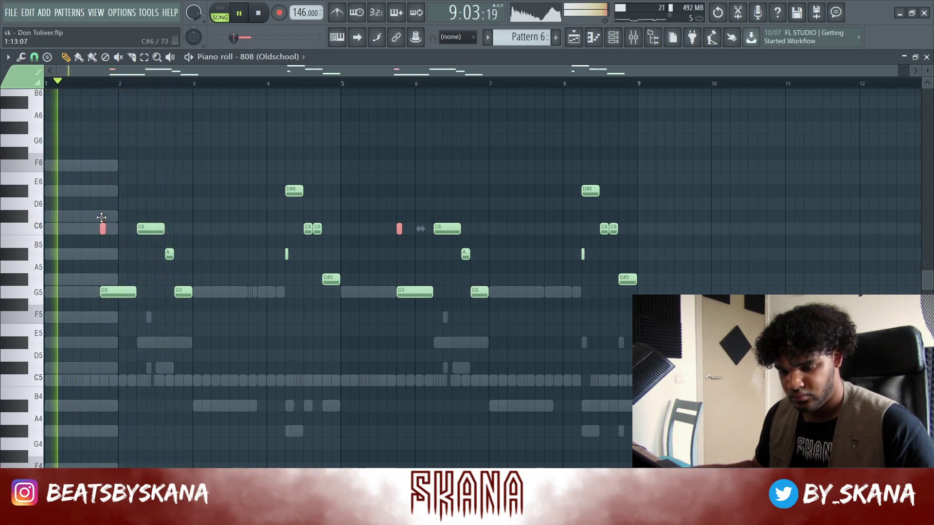
pyautogui.moveTo(101, 218); pyautogui.dragTo(102, 215)
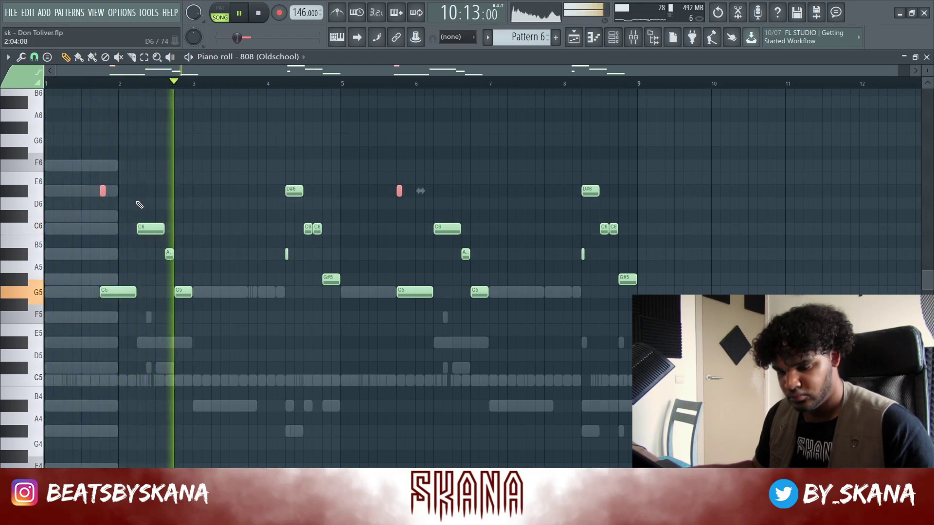
pyautogui.keyDown('ctrl'); pyautogui.click(164, 205); pyautogui.keyUp('ctrl')
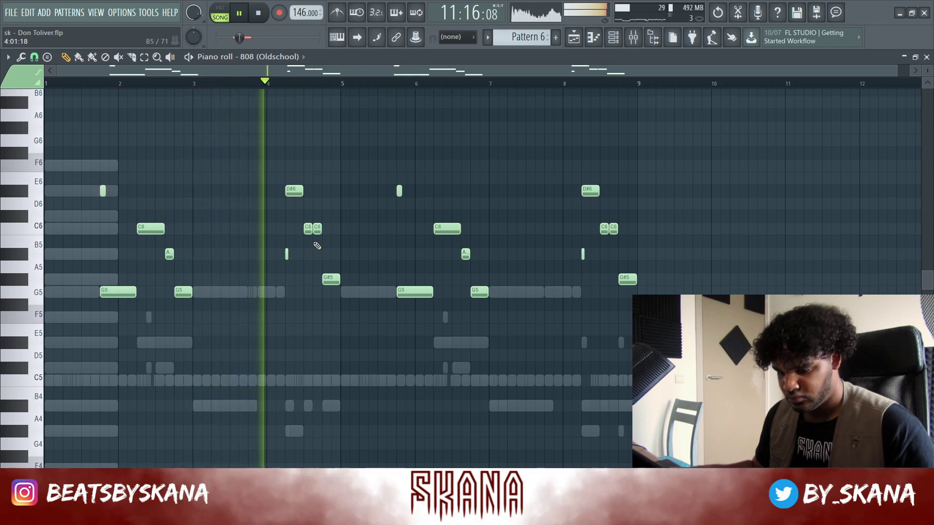
pyautogui.moveTo(399, 190); pyautogui.dragTo(444, 260)
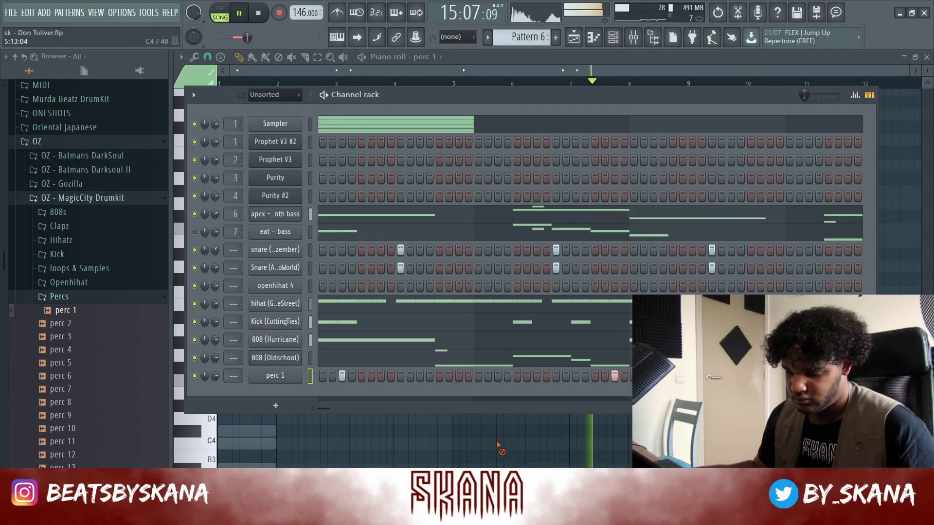
# Hide the channel rack and expand the velocity lane below the perc 1 notes
pyautogui.press('F6')
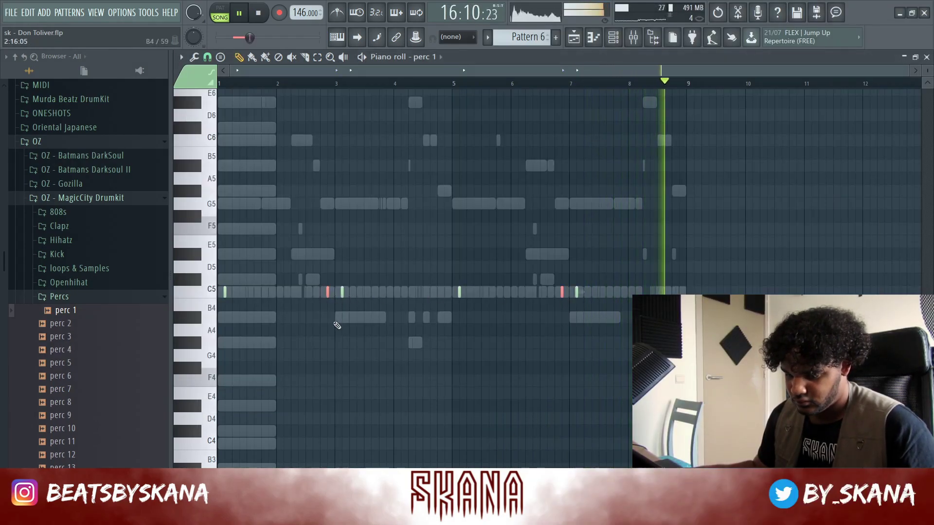
pyautogui.moveTo(391, 467); pyautogui.dragTo(391, 330)
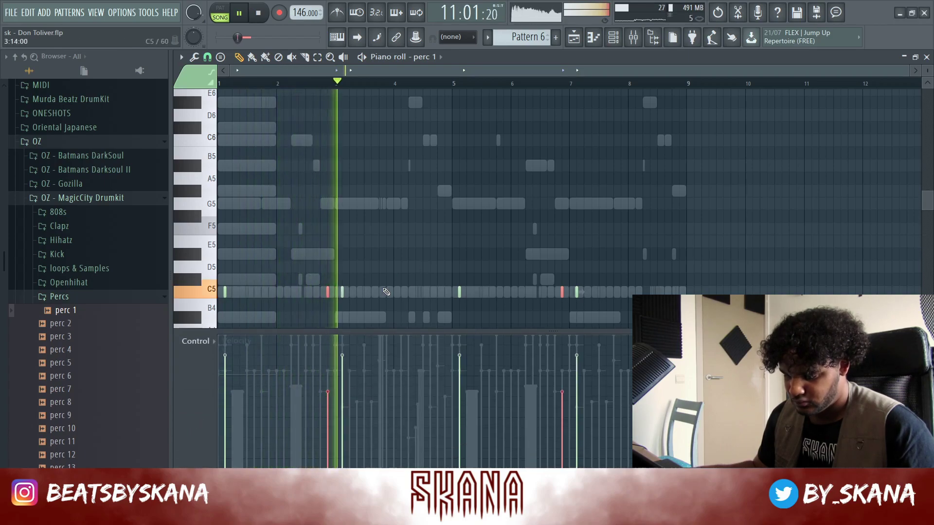
# Add perc 6 from the OZ - MagicCity Drumkit Percs folder as a new channel and place a hit on its step 13
pyautogui.press('F6')
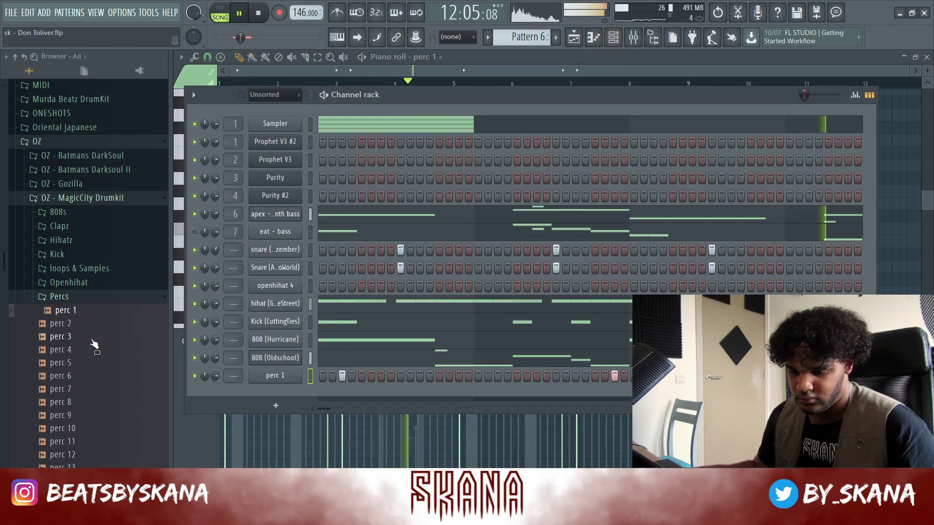
pyautogui.scroll(-2, 76, 325)
pyautogui.click(82, 284)
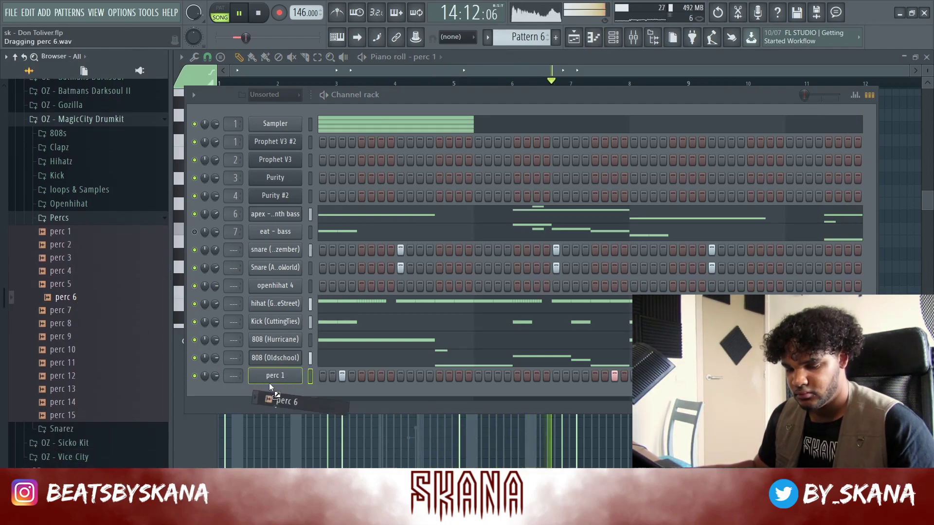
pyautogui.moveTo(270, 383); pyautogui.dragTo(271, 385)
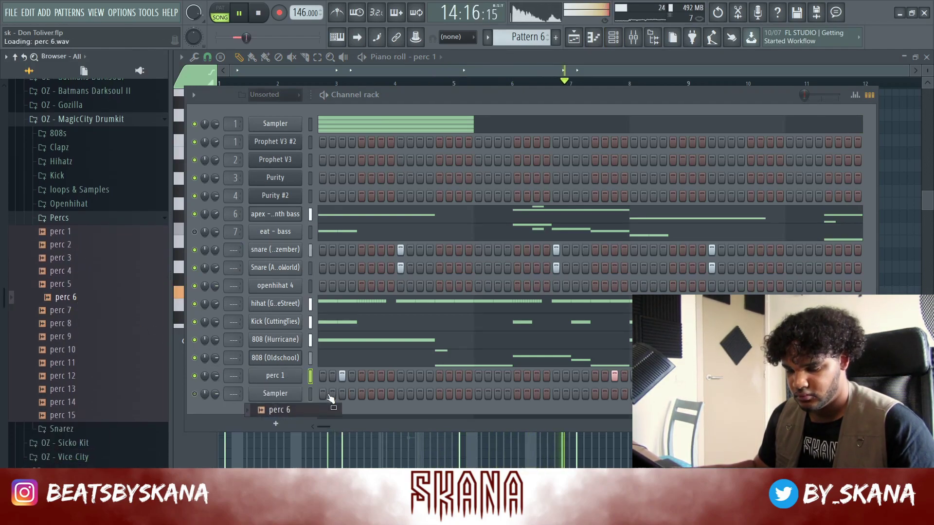
pyautogui.click(440, 393)
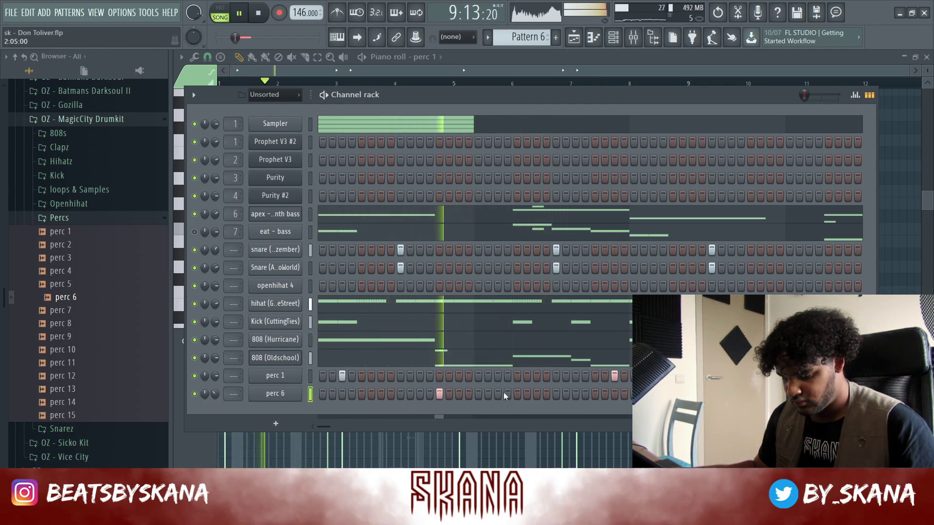
# Open perc 6 in the piano roll, duplicate bars 1–4 into bars 5–8, and return to the channel rack
pyautogui.rightClick(282, 395)
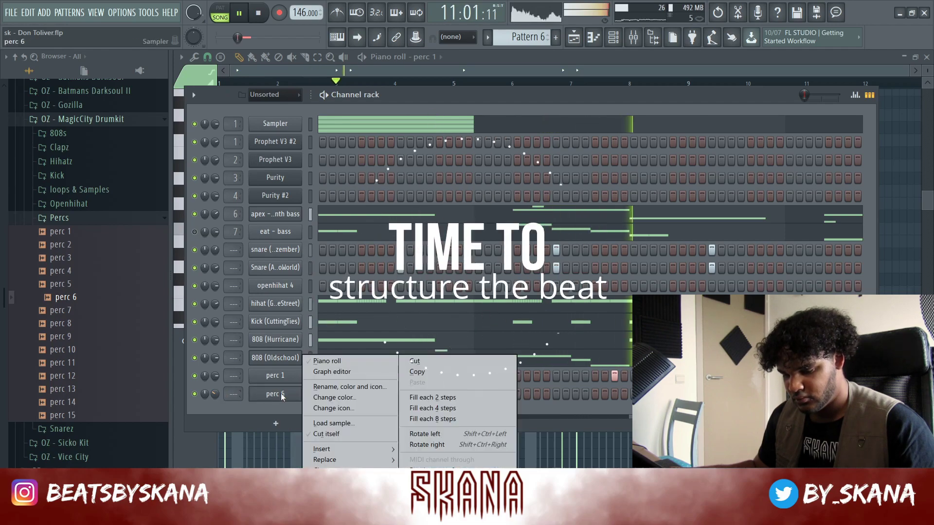
pyautogui.click(363, 361)
pyautogui.moveTo(457, 85); pyautogui.dragTo(2, 158)
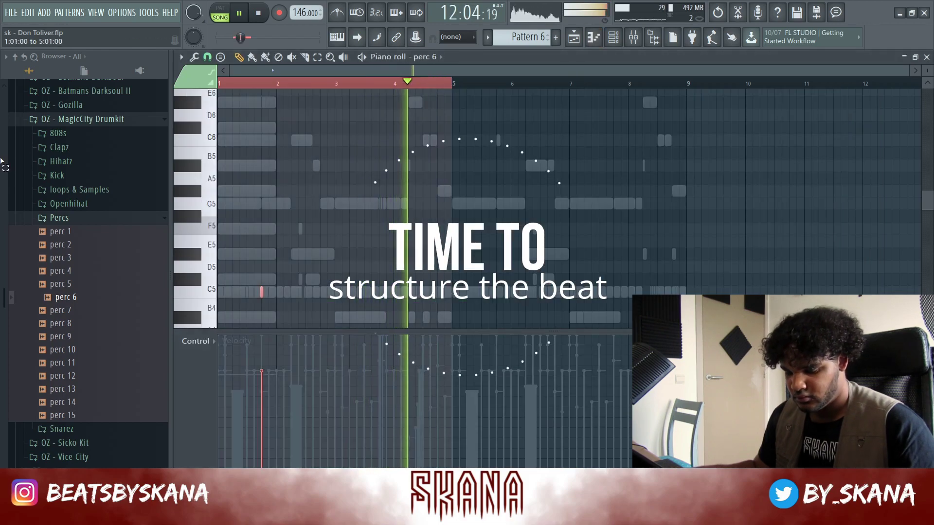
pyautogui.hotkey('ctrl', 'b')
pyautogui.hotkey('ctrl', 'd')
pyautogui.press('F6')
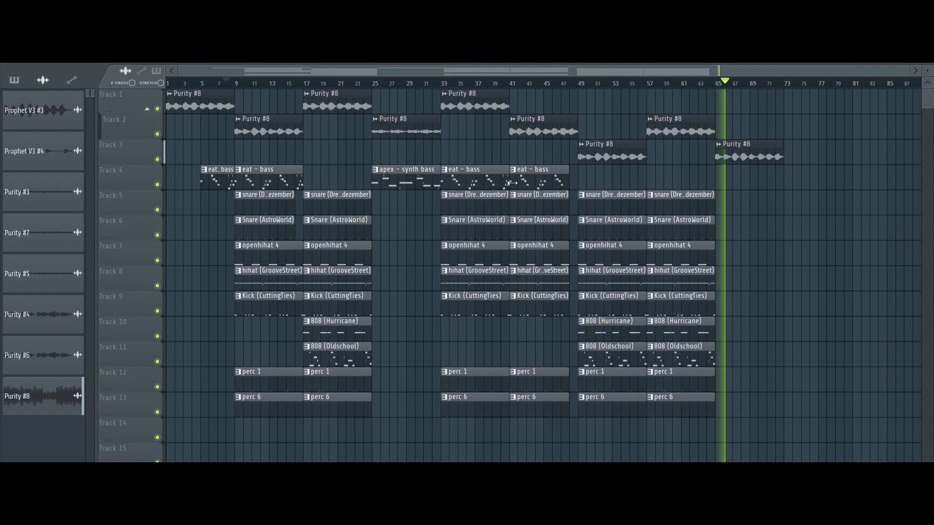
# Extend the playlist from bar 65 to 81 with snare, open-hat, hi-hat and Purity #8 clips, keeping the kick only from bar 73
pyautogui.moveTo(581, 190); pyautogui.dragTo(656, 297)
pyautogui.moveTo(657, 296); pyautogui.dragTo(794, 296)
pyautogui.click(792, 152)
pyautogui.rightClick(749, 297)
pyautogui.click(793, 101)
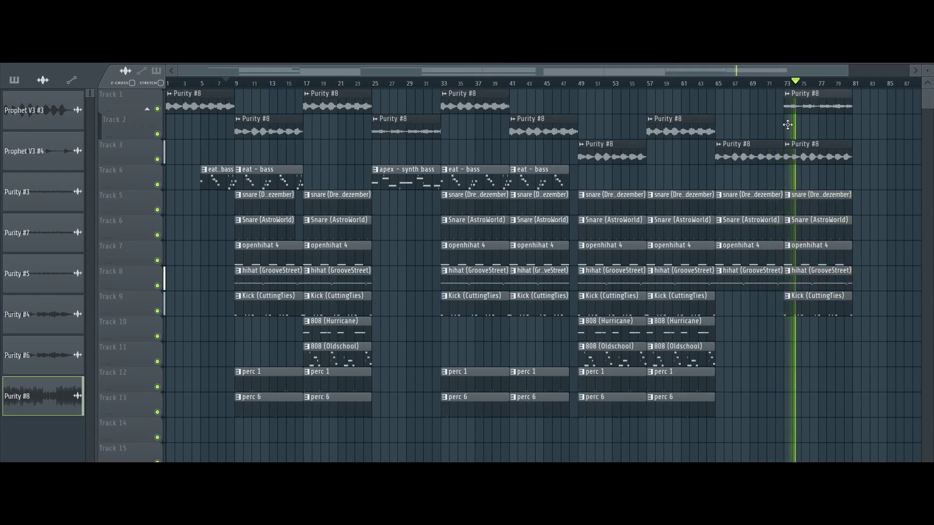
pyautogui.click(787, 94)
pyautogui.click(799, 180)
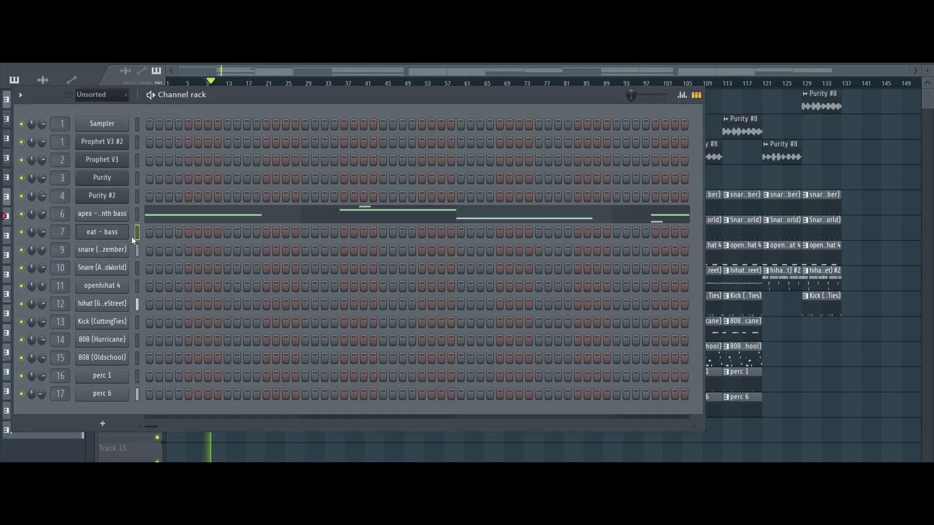
# Open the eat - bass channel from the channel rack
pyautogui.click(126, 232)
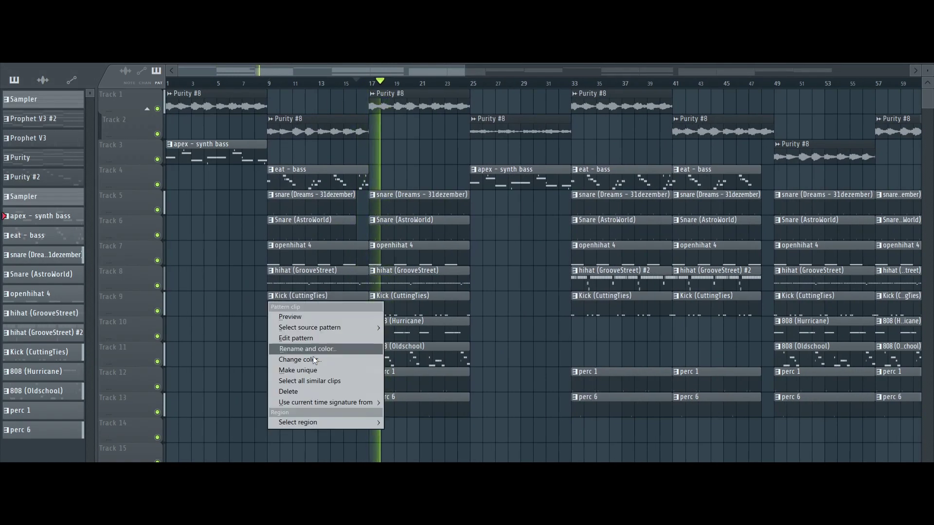